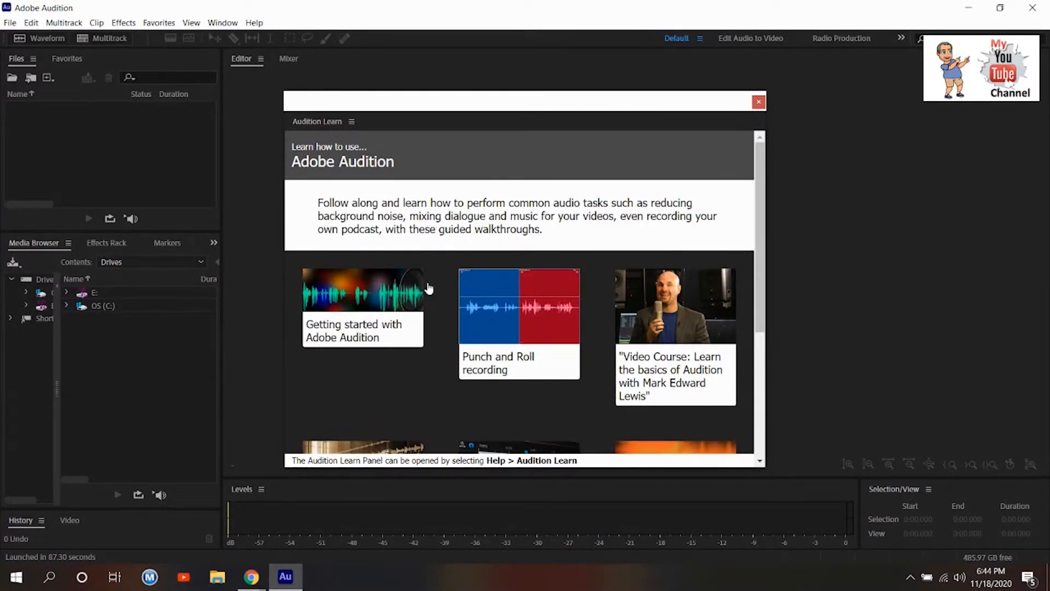
# Close the Audition Learn window and return to the empty Audition workspace.
pyautogui.click(759, 101)
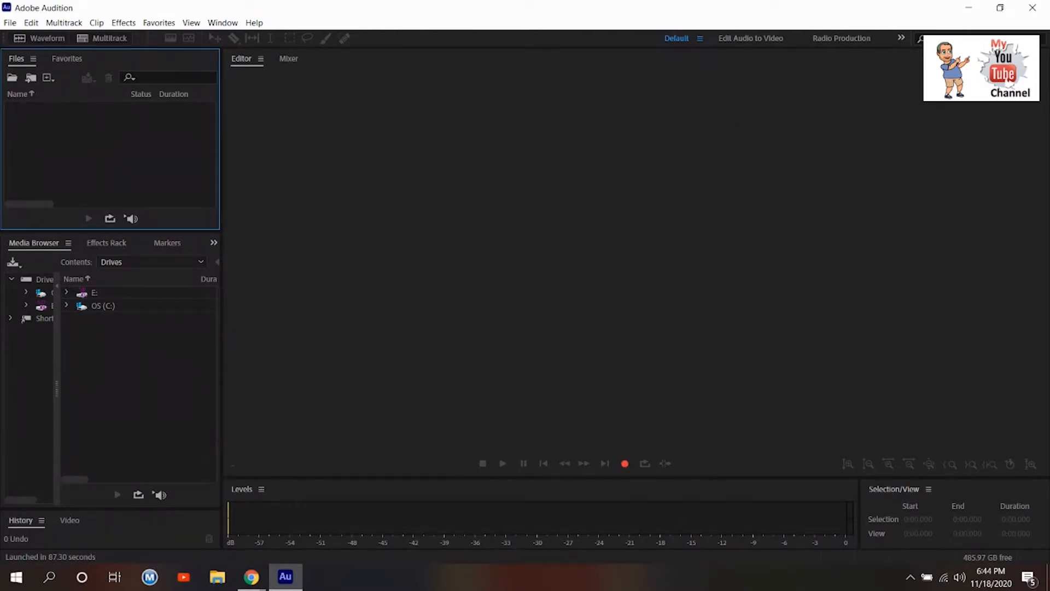
pyautogui.hotkey('alt', 'Tab')
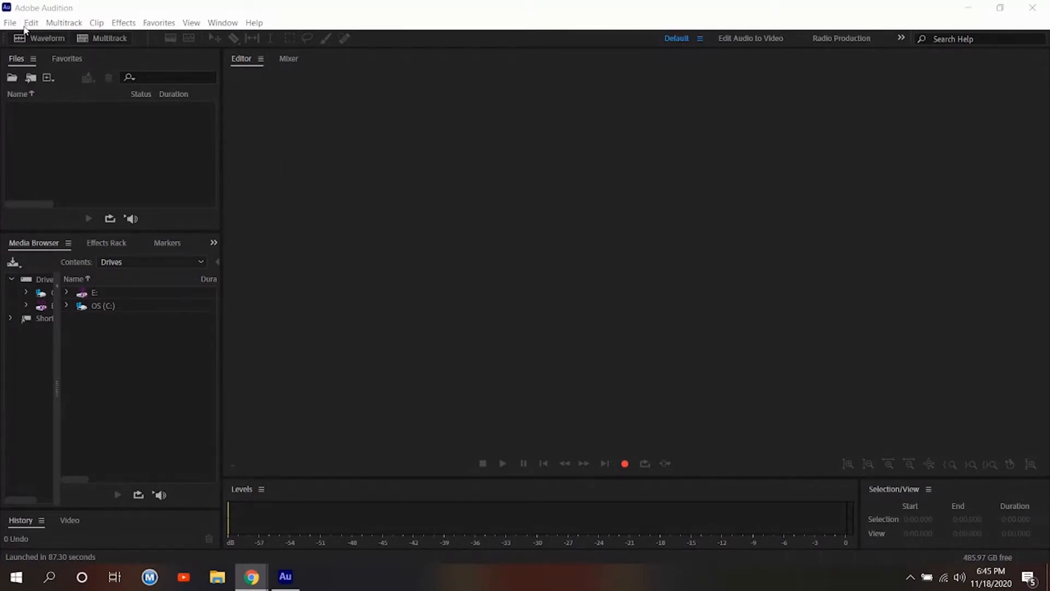
pyautogui.click(105, 11)
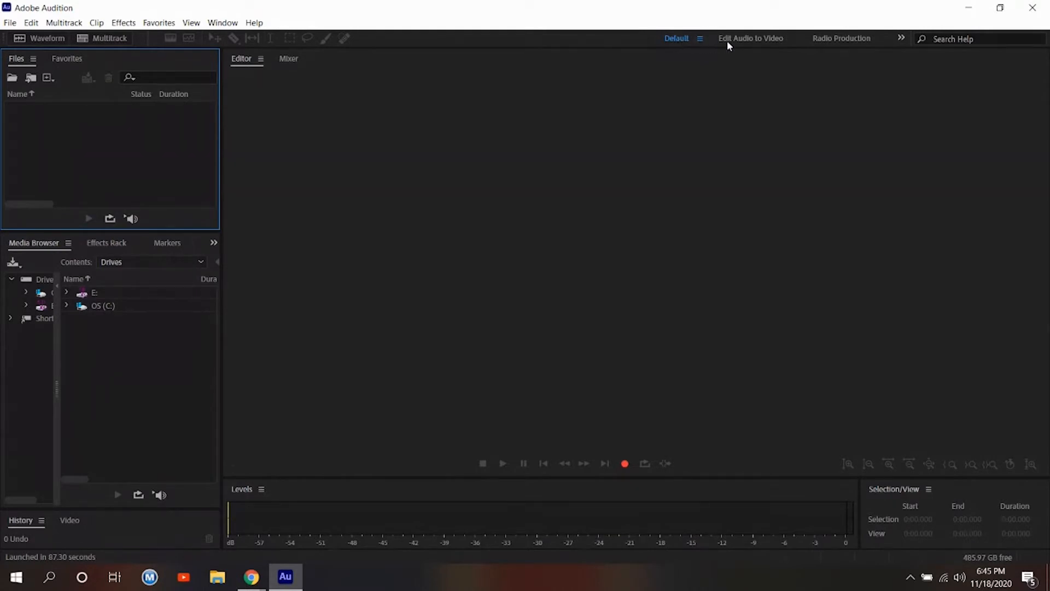
# Look through the additional workspace layouts while keeping the Default workspace.
pyautogui.click(900, 39)
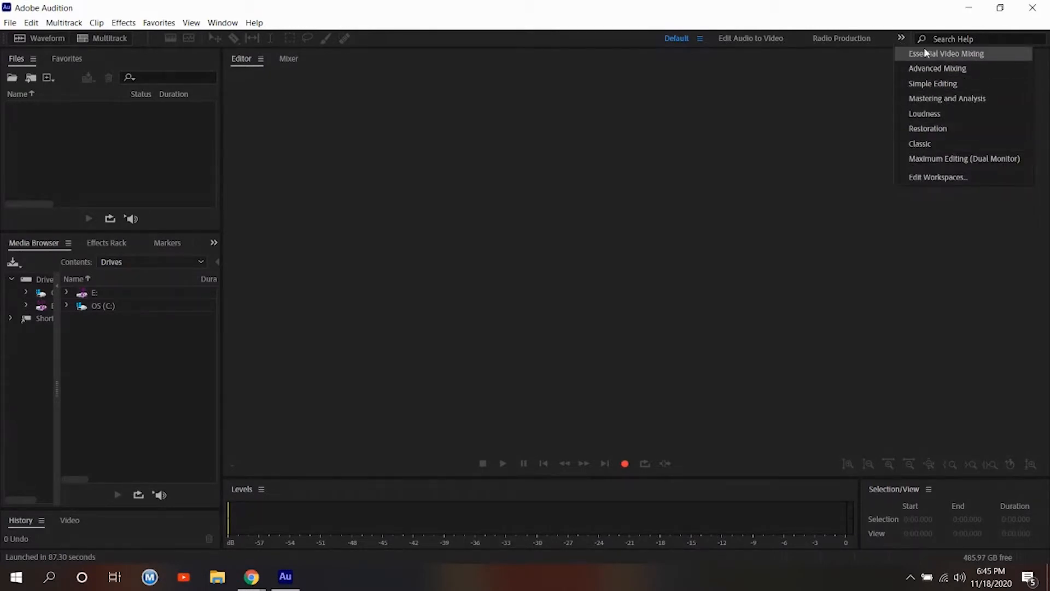
pyautogui.click(676, 39)
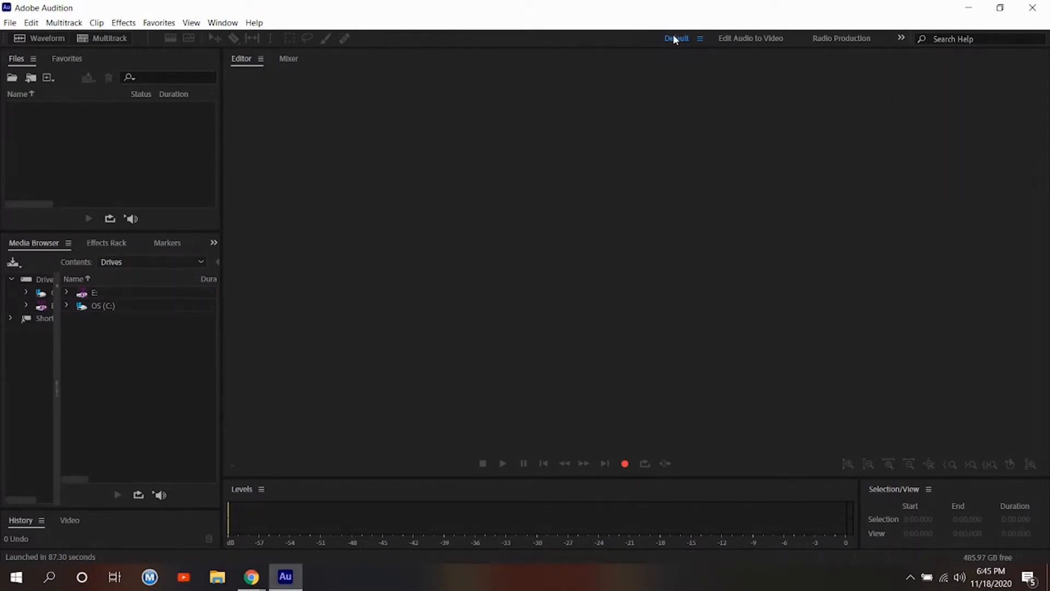
pyautogui.click(821, 39)
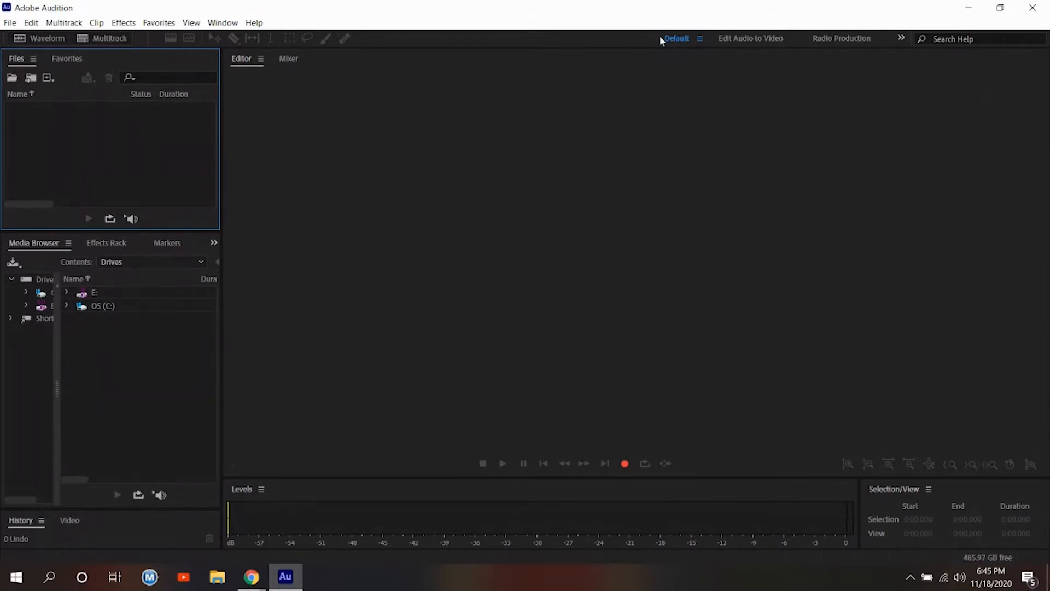
# Display the Essential Sound panel and close it again.
pyautogui.click(218, 25)
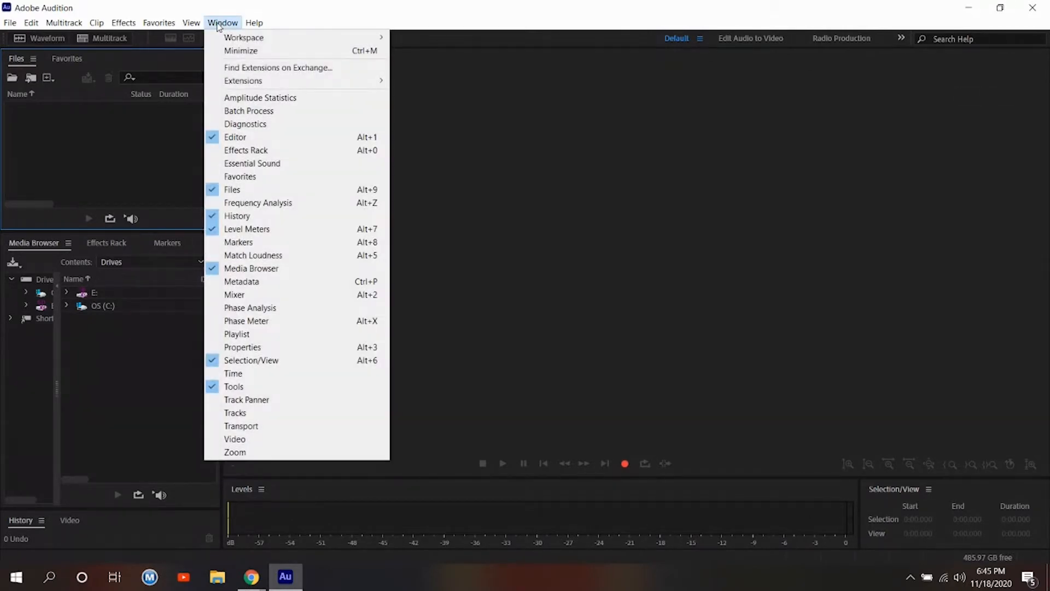
pyautogui.click(252, 163)
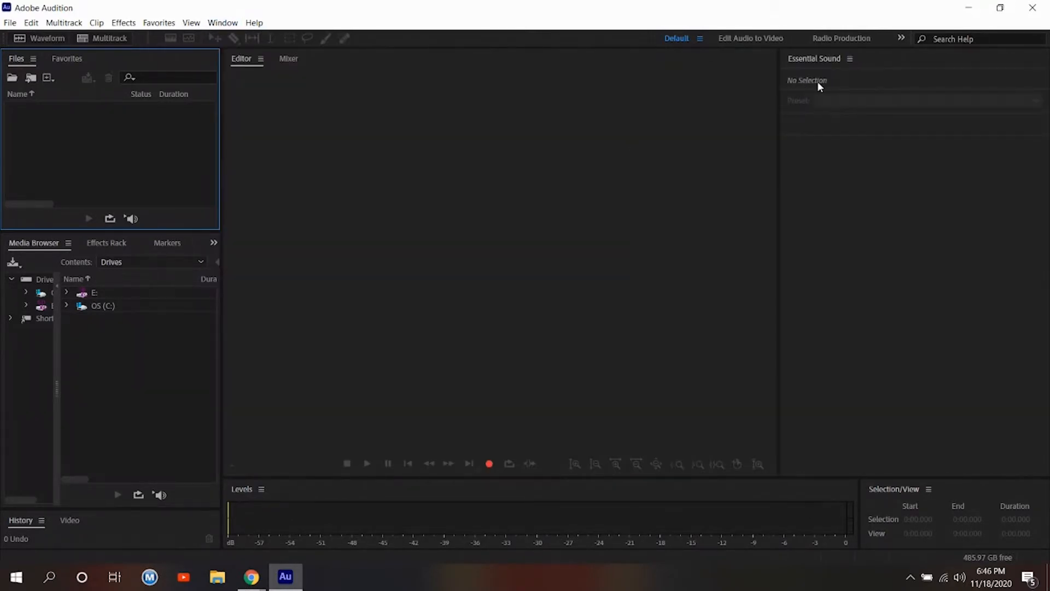
pyautogui.click(849, 61)
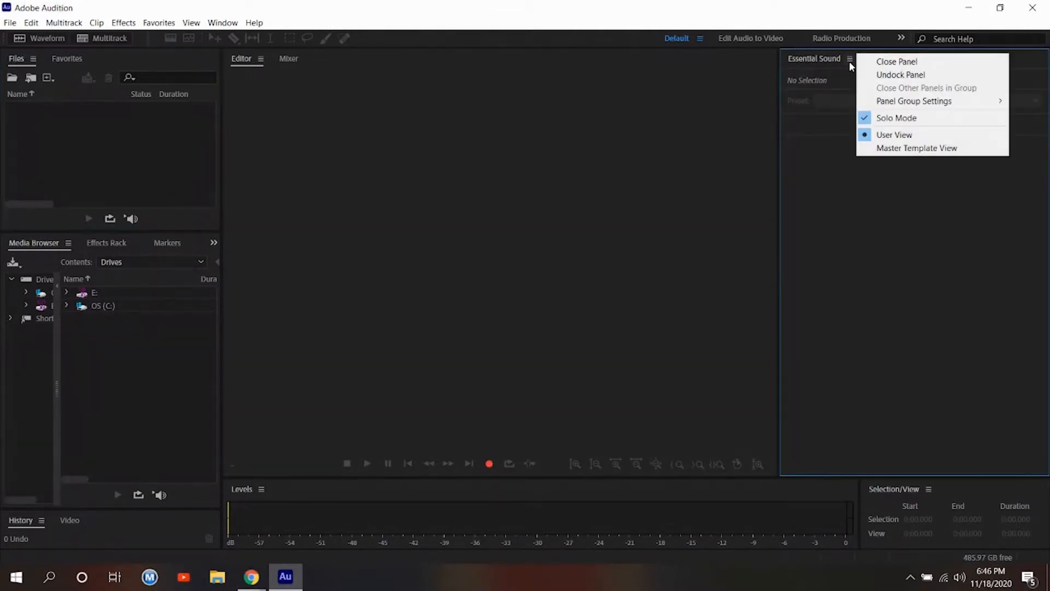
pyautogui.click(864, 63)
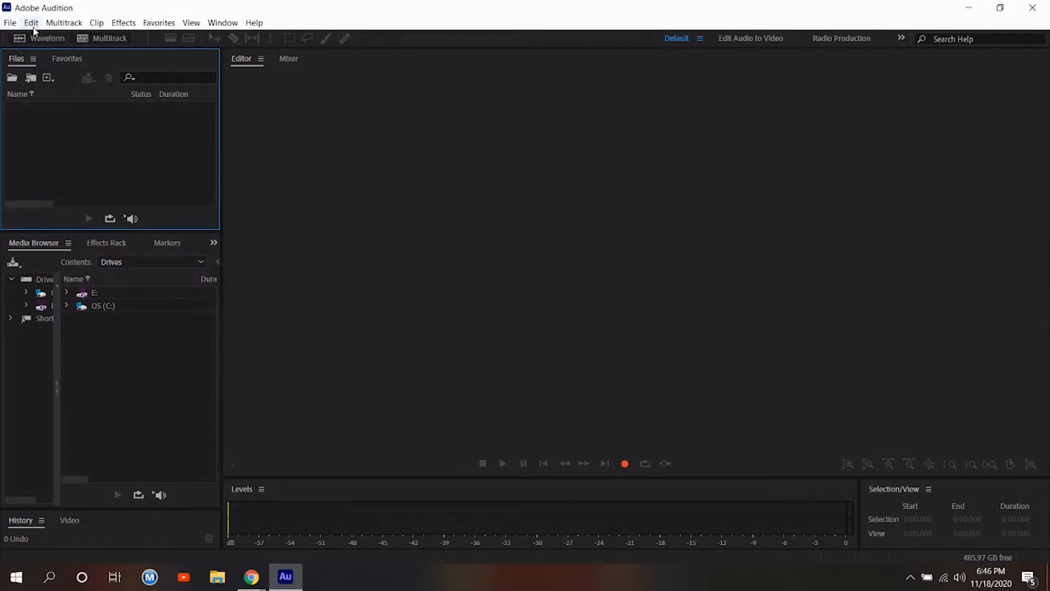
pyautogui.click(7, 24)
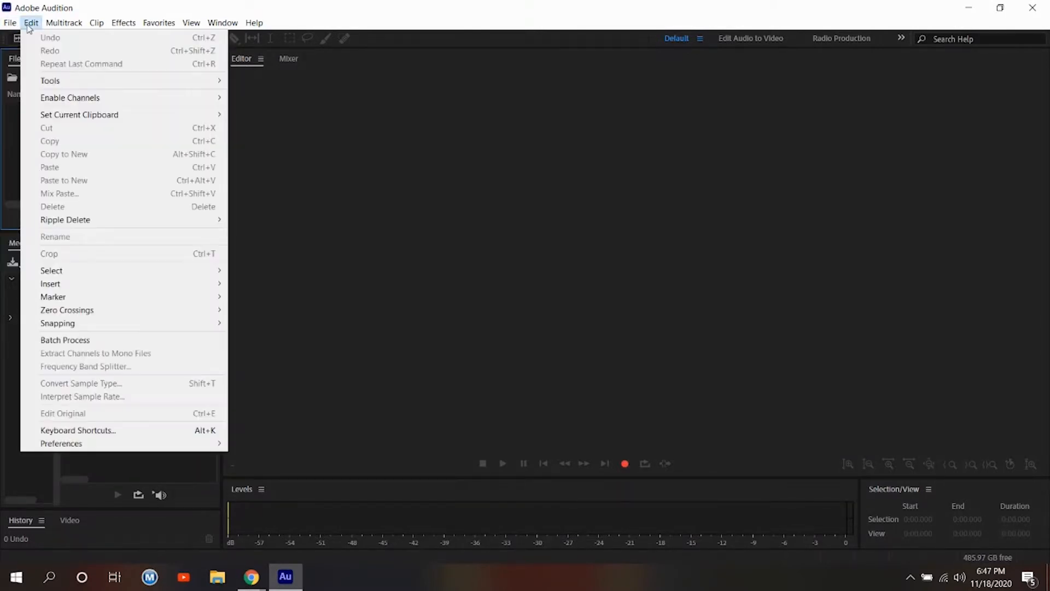
pyautogui.click(34, 23)
pyautogui.click(34, 24)
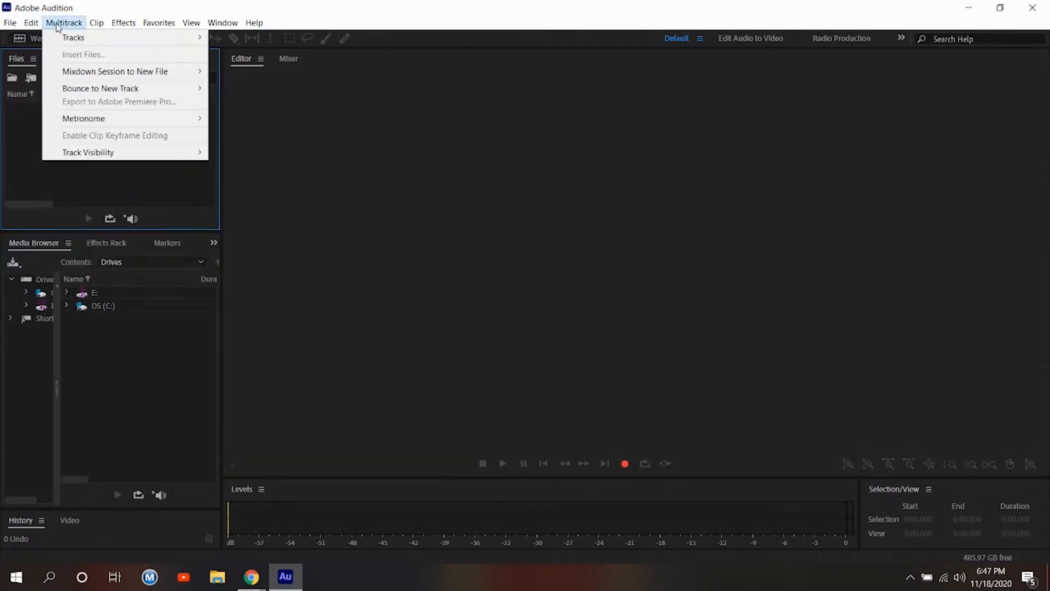
pyautogui.click(64, 23)
pyautogui.click(64, 23)
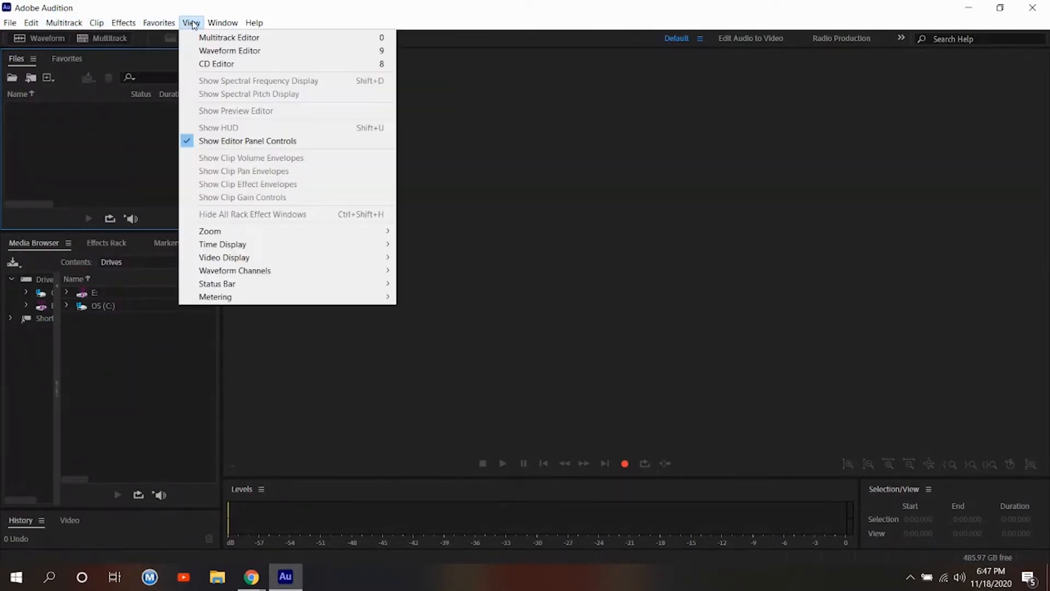
pyautogui.moveTo(247, 25)
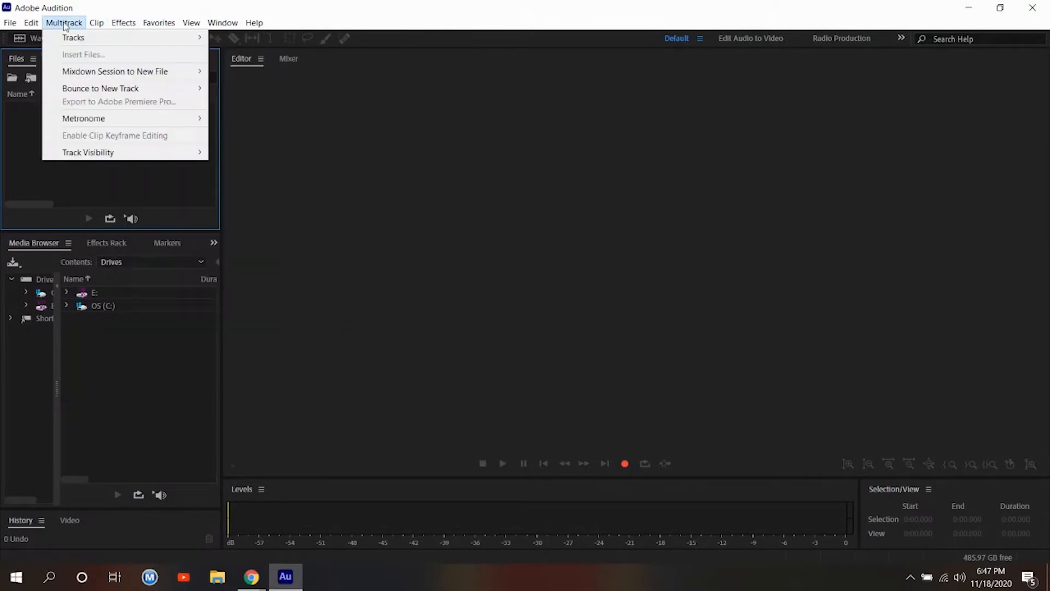
pyautogui.moveTo(42, 26)
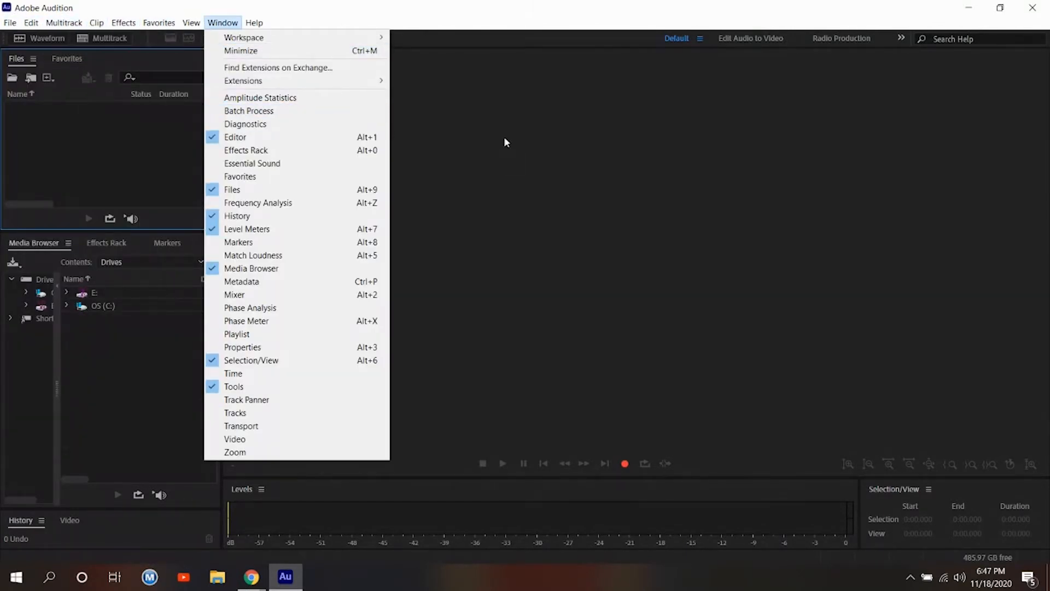
pyautogui.click(504, 138)
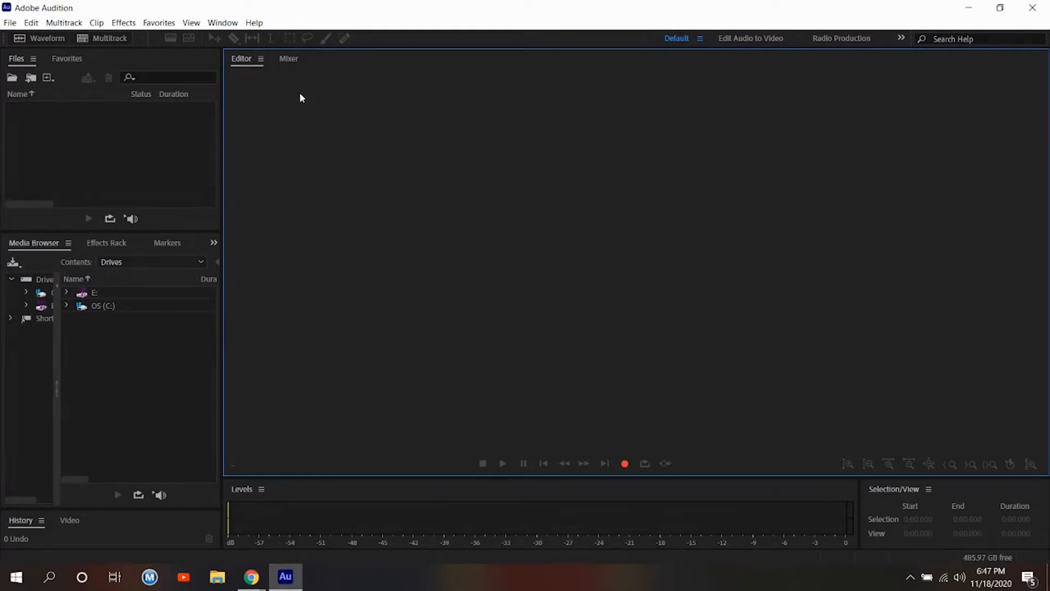
# Examine the settings for a new audio file and a new multitrack session, cancelling both.
pyautogui.click(38, 35)
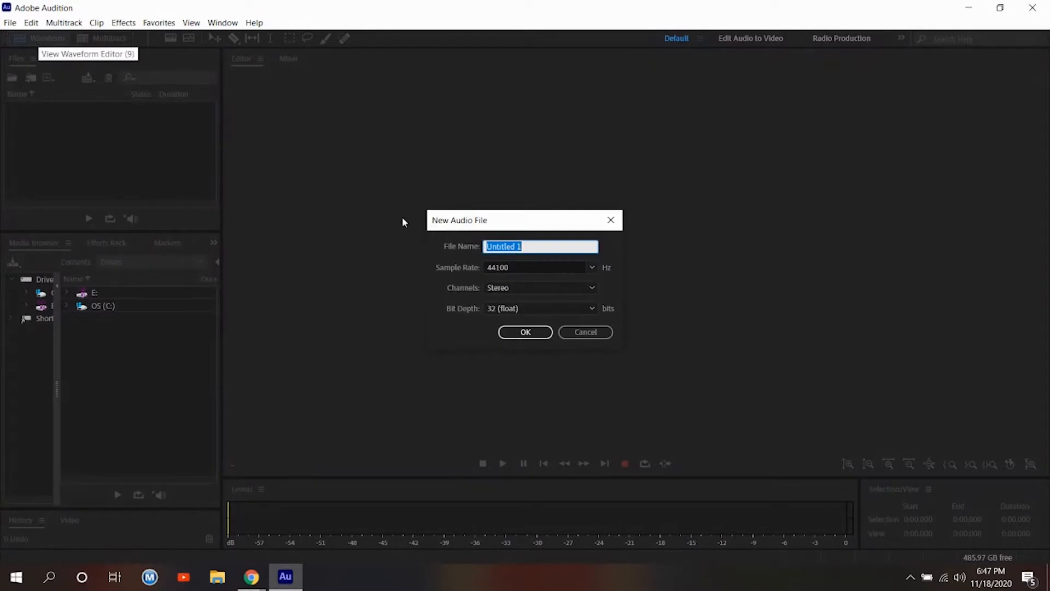
pyautogui.click(587, 335)
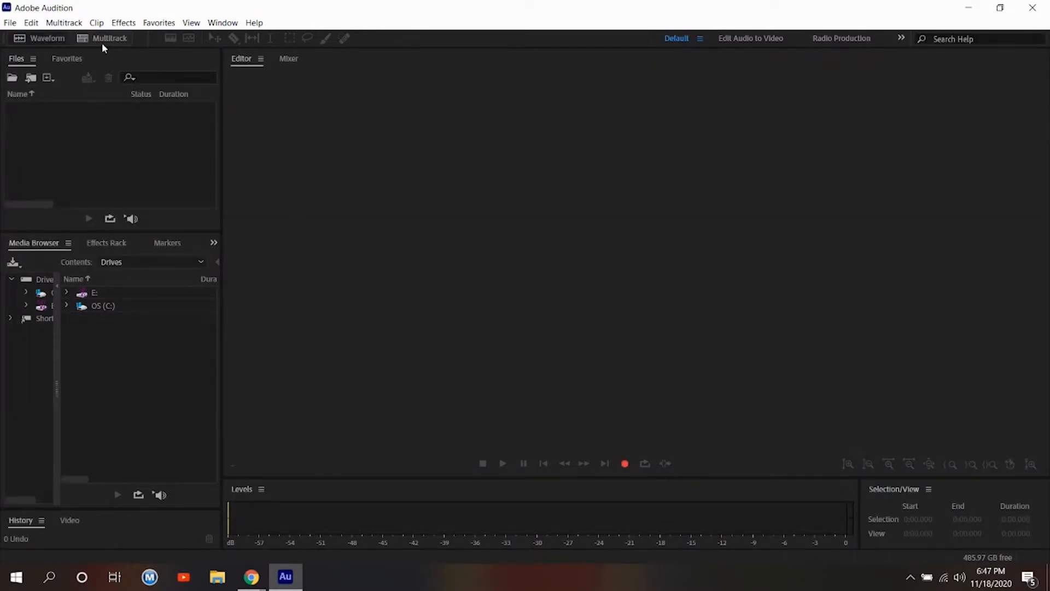
pyautogui.click(101, 39)
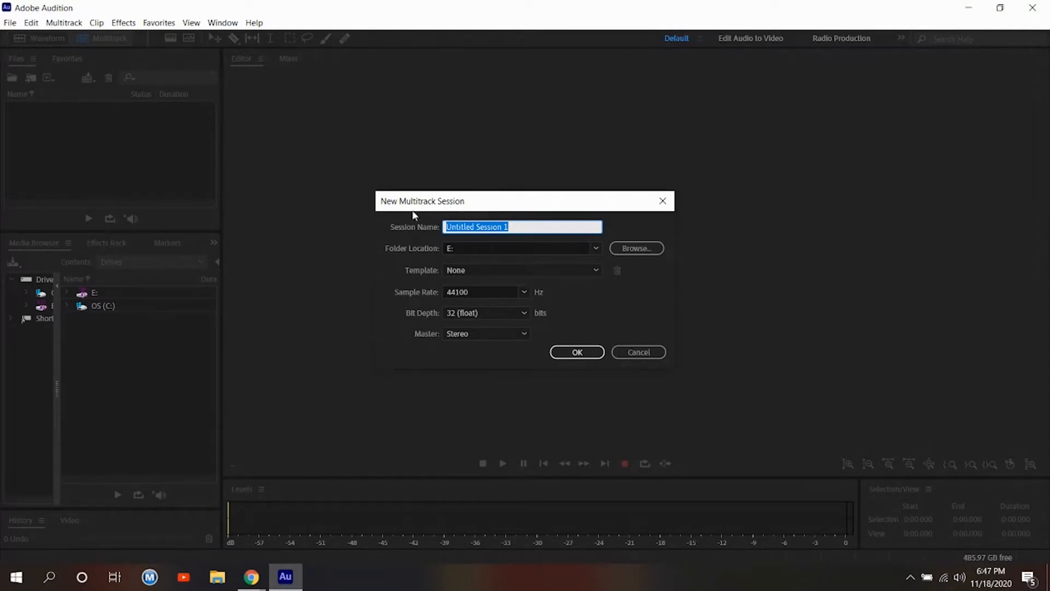
pyautogui.click(633, 353)
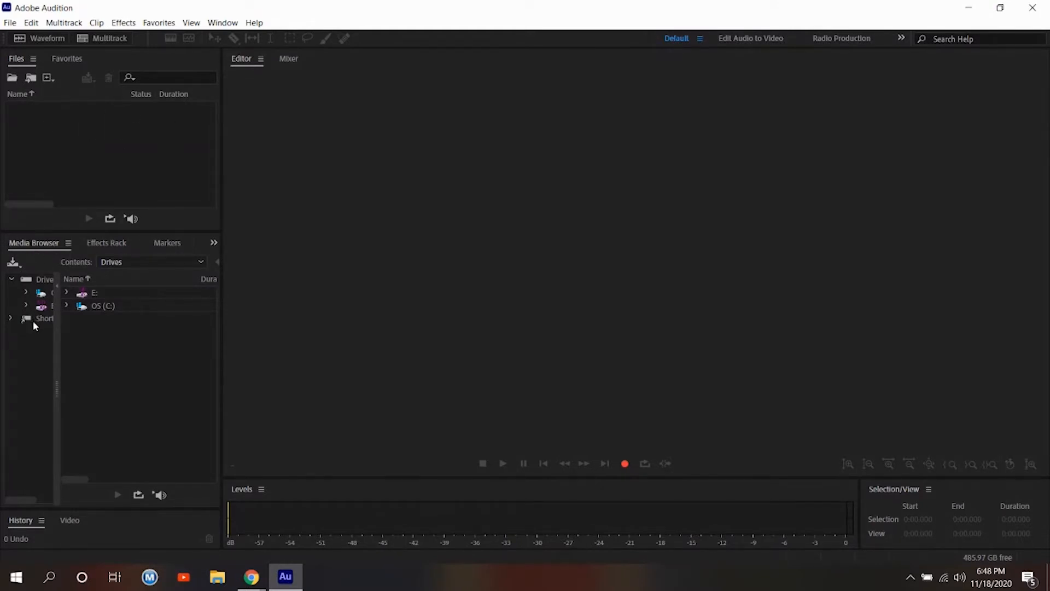
# Browse the contents of the C: and E: drives in the Media Browser, collapsing them again.
pyautogui.click(67, 308)
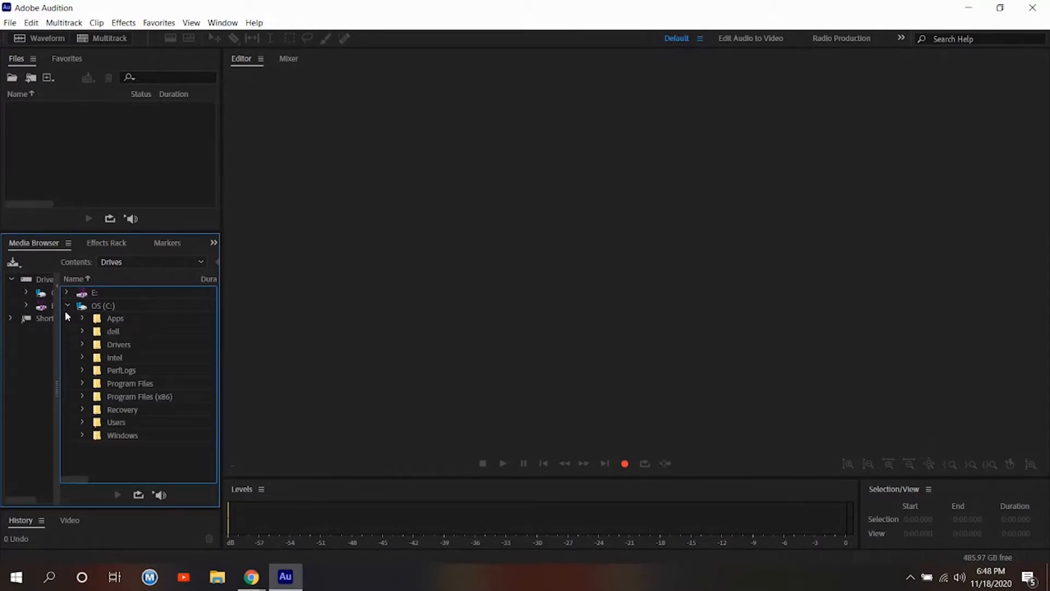
pyautogui.click(66, 306)
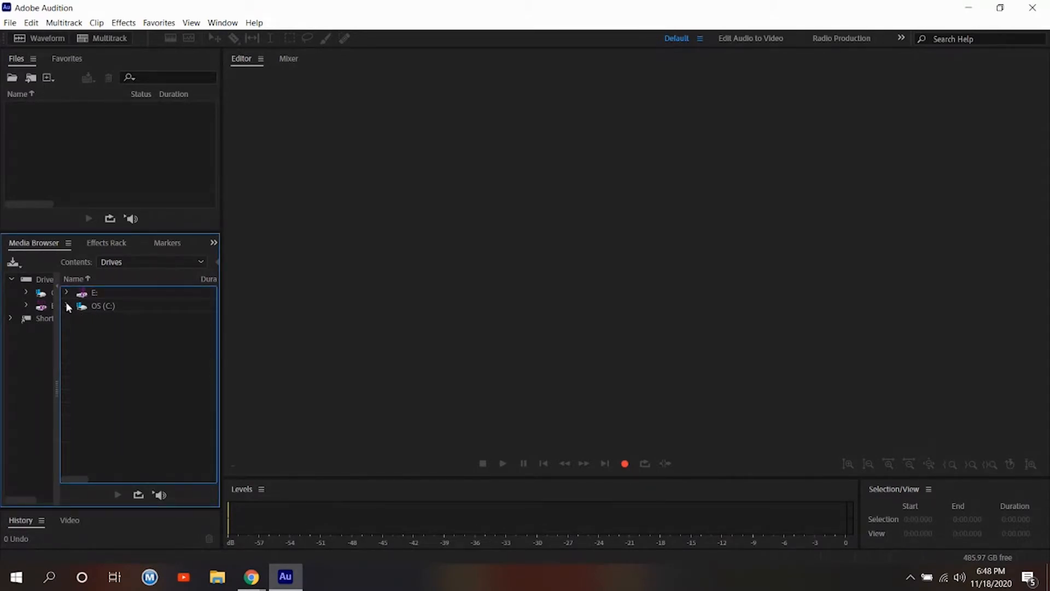
pyautogui.click(66, 293)
pyautogui.click(67, 294)
pyautogui.click(67, 294)
pyautogui.click(66, 293)
pyautogui.click(11, 319)
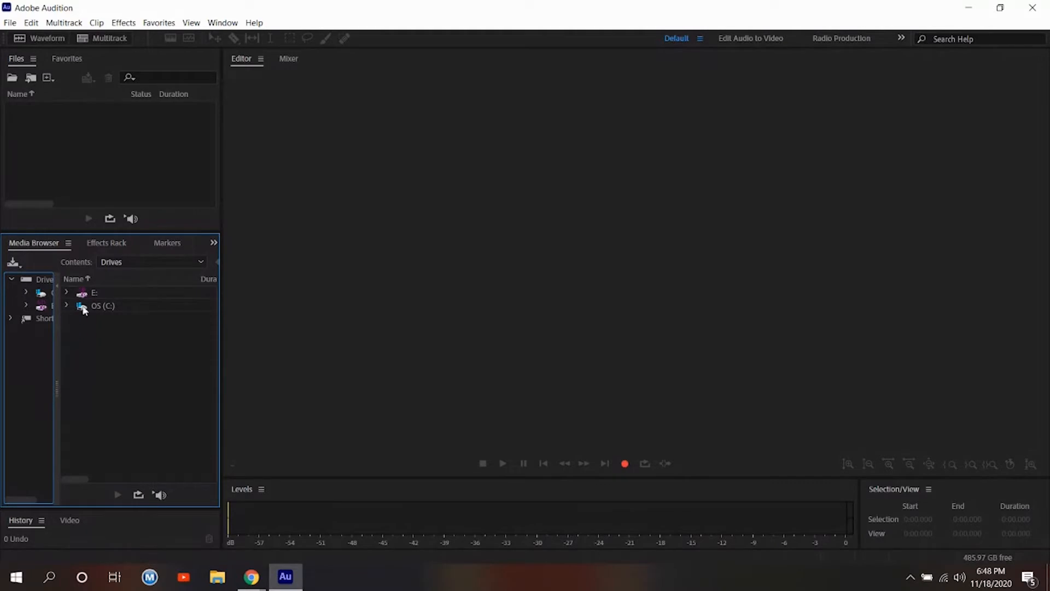
# Look at the Effects Rack, Markers and Properties panels.
pyautogui.click(96, 244)
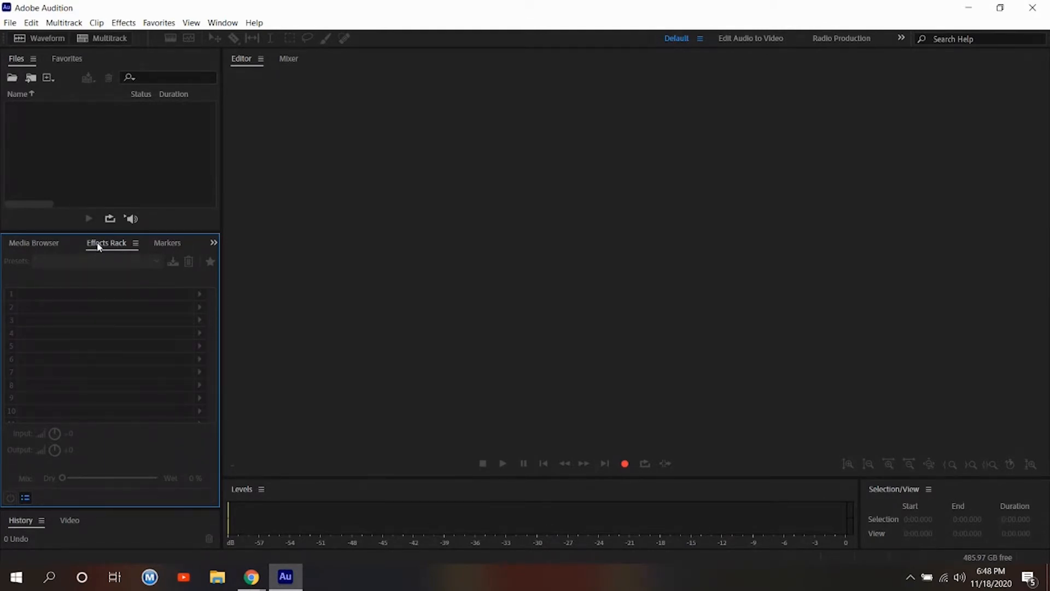
pyautogui.click(162, 243)
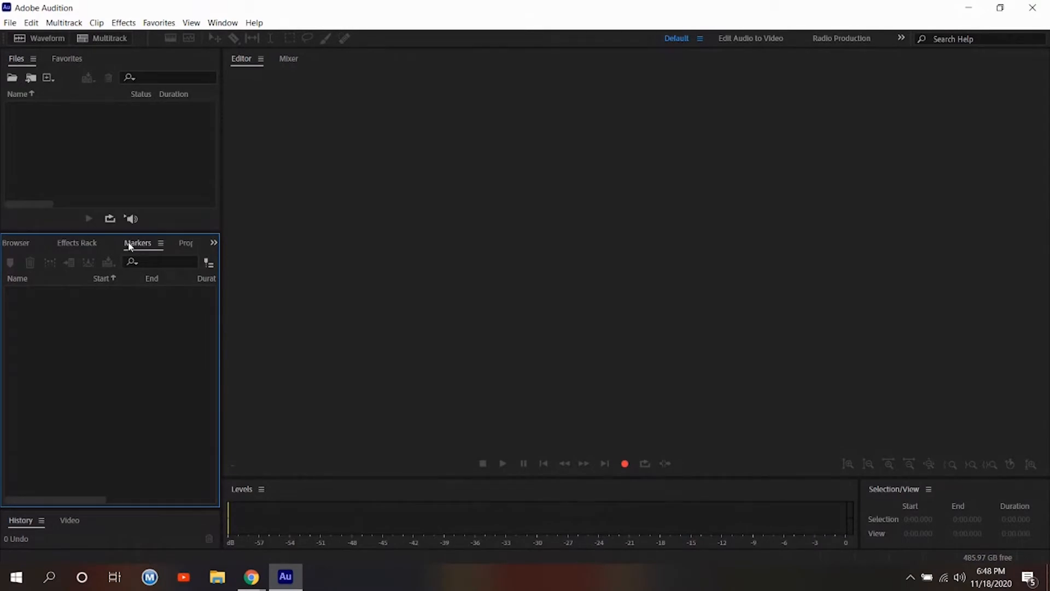
pyautogui.click(181, 250)
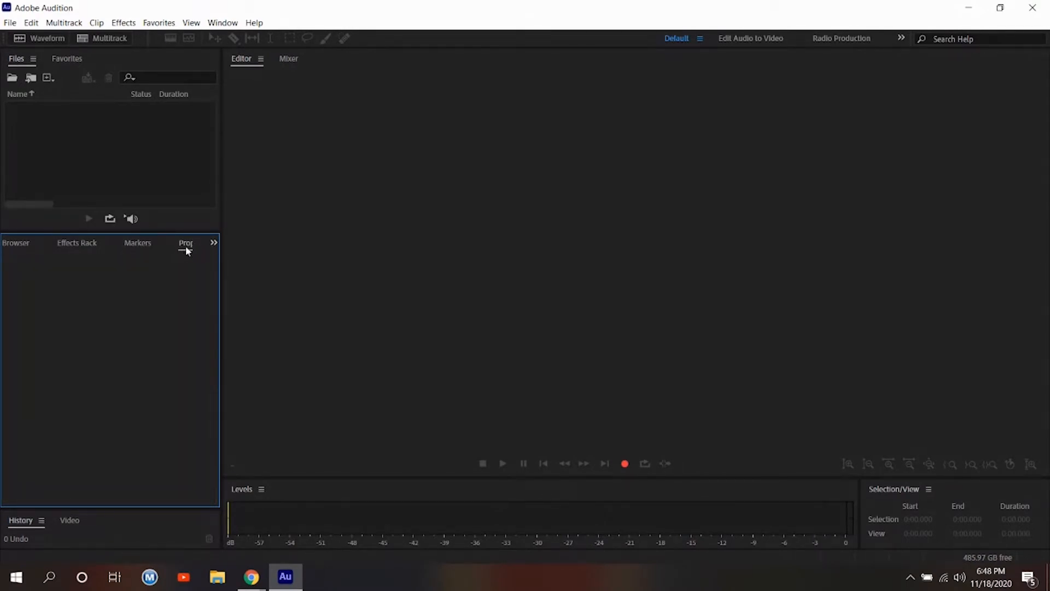
pyautogui.moveTo(221, 242)
pyautogui.mouseDown()
pyautogui.moveTo(248, 244)
pyautogui.moveTo(224, 249)
pyautogui.mouseUp()
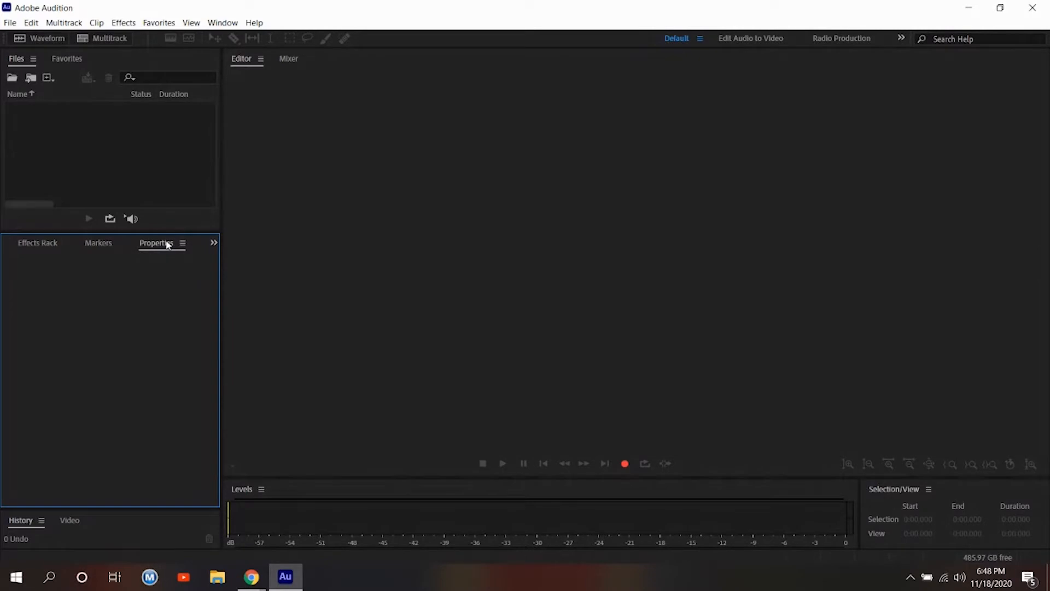
# Bring the Effects Rack back into view and enlarge the History panel beneath it.
pyautogui.click(101, 244)
pyautogui.click(51, 239)
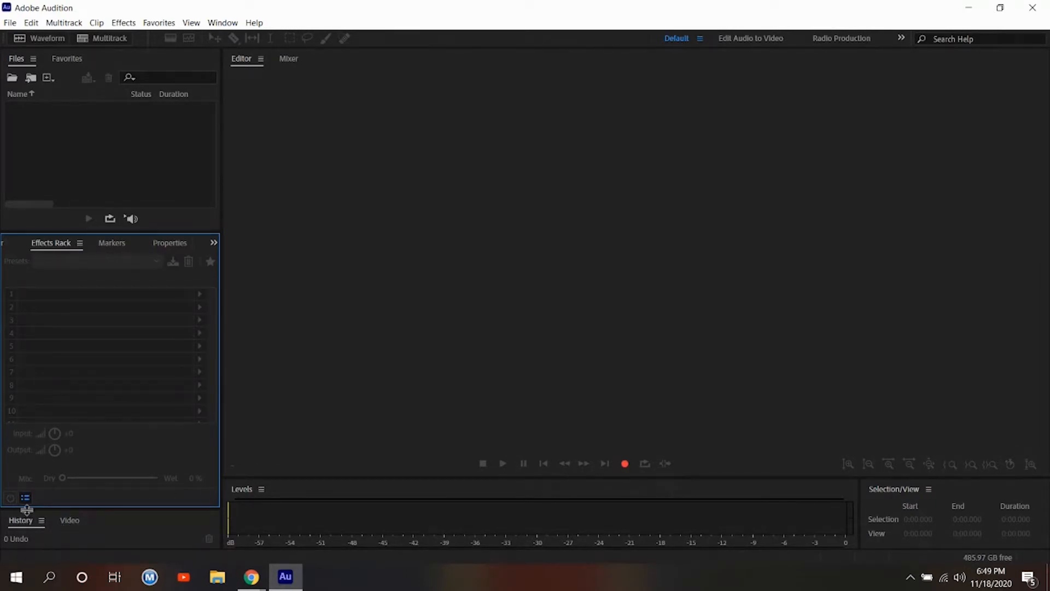
pyautogui.moveTo(27, 509); pyautogui.dragTo(19, 457)
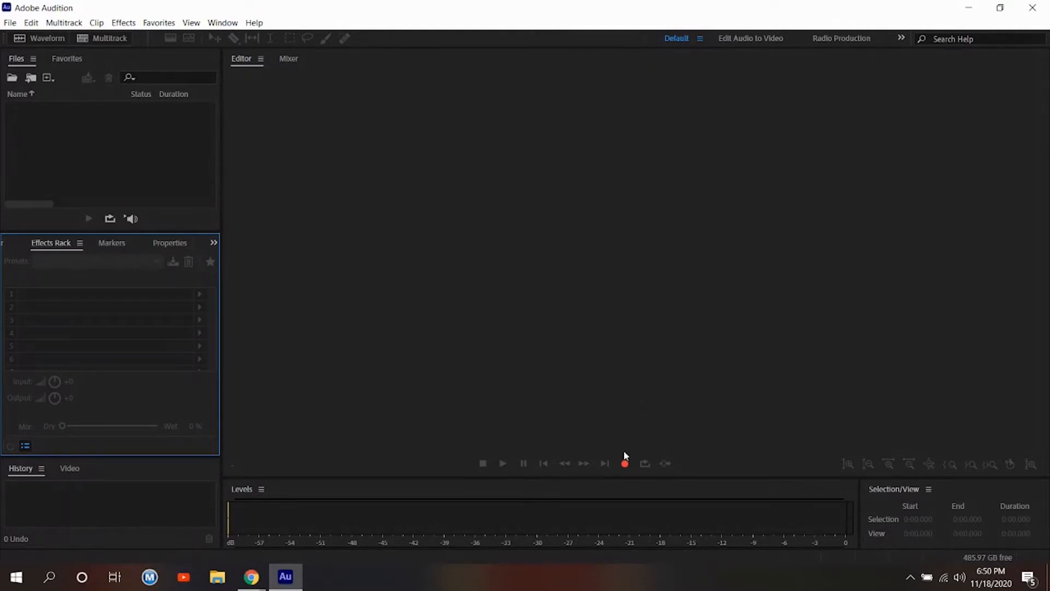
# Record about 30 seconds into a new audio file named Sample at 48000 Hz, Stereo, 32 (float) bit depth.
pyautogui.click(624, 466)
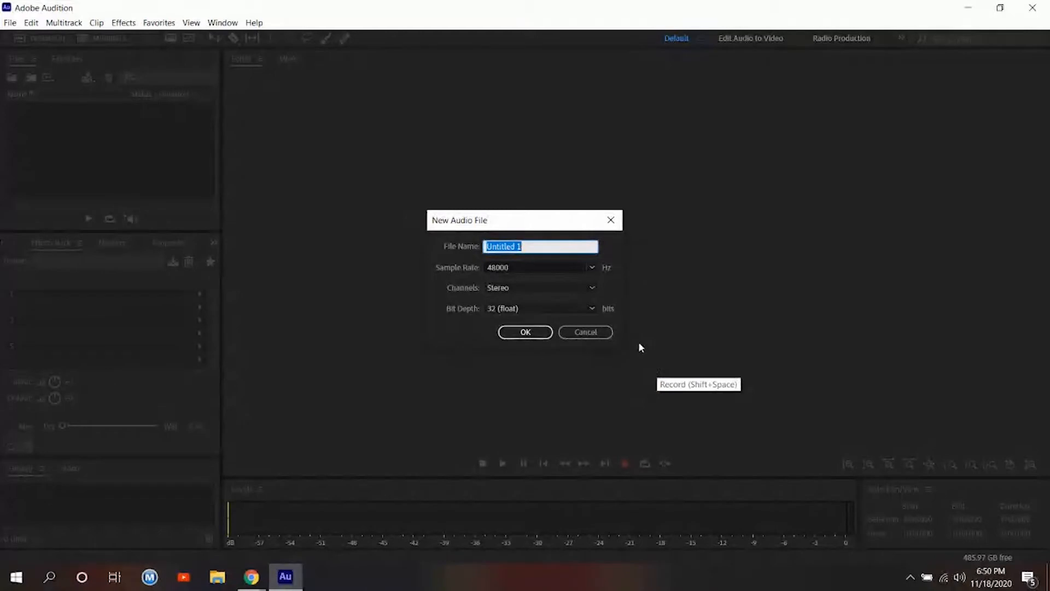
pyautogui.write('Sample')
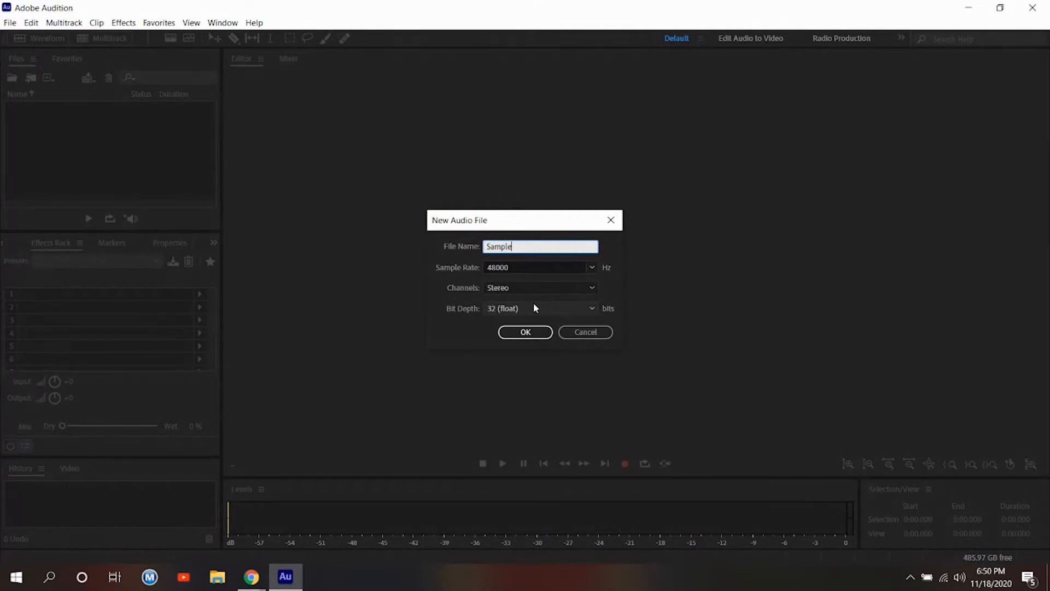
pyautogui.click(525, 332)
pyautogui.hotkey('shift', 'space')
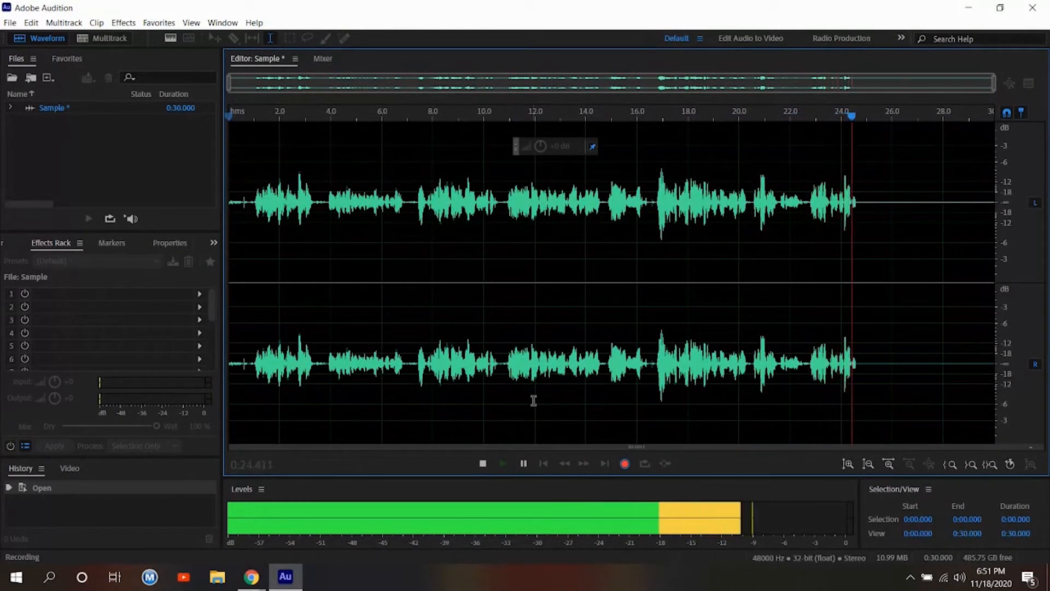
pyautogui.click(484, 464)
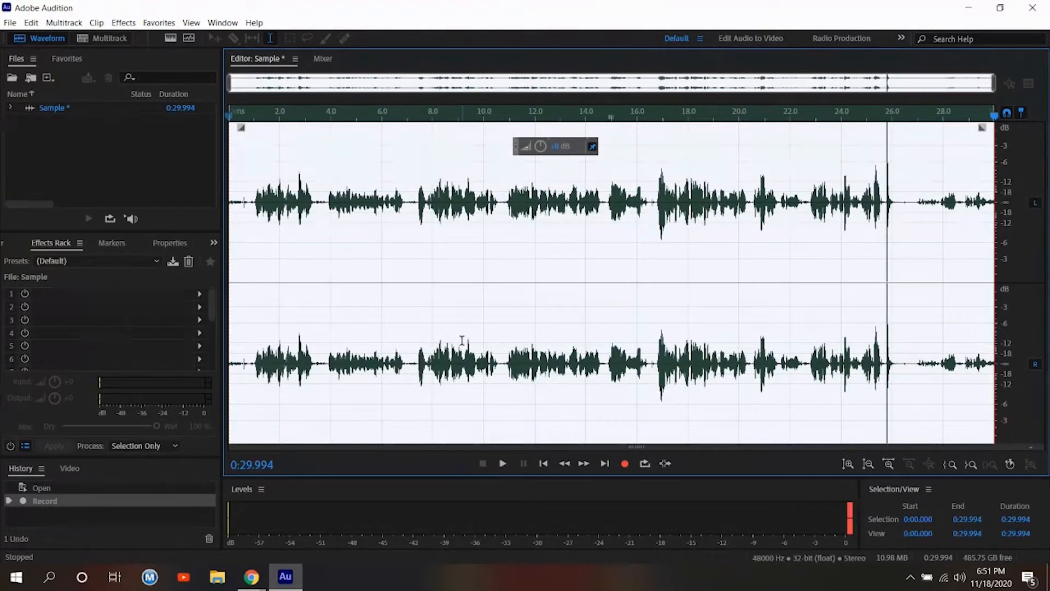
# Play back the Sample recording, and clear its selection by placing the playhead at 0:12.000.
pyautogui.click(504, 463)
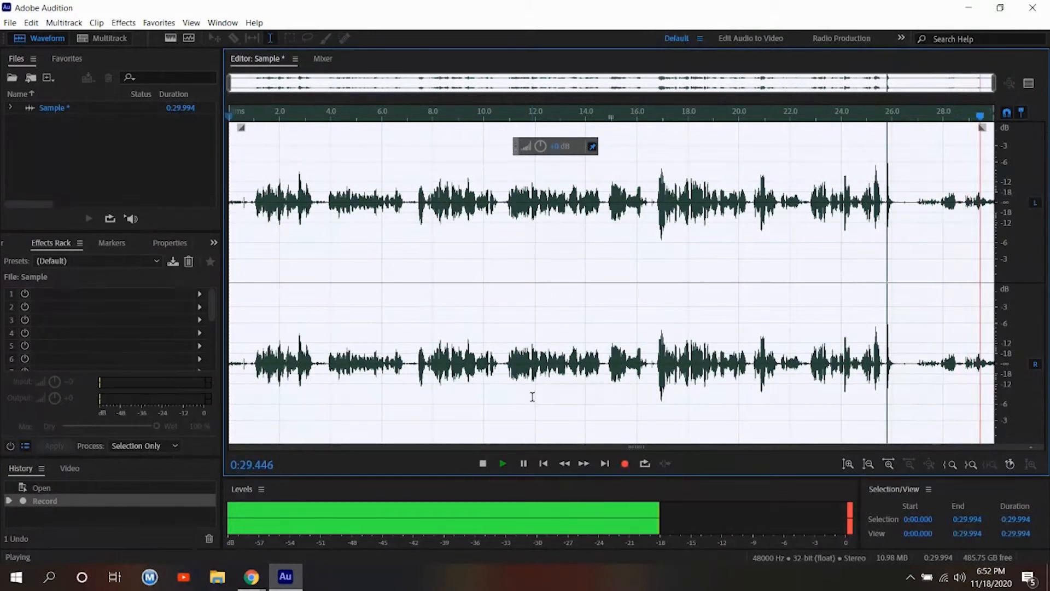
pyautogui.click(535, 326)
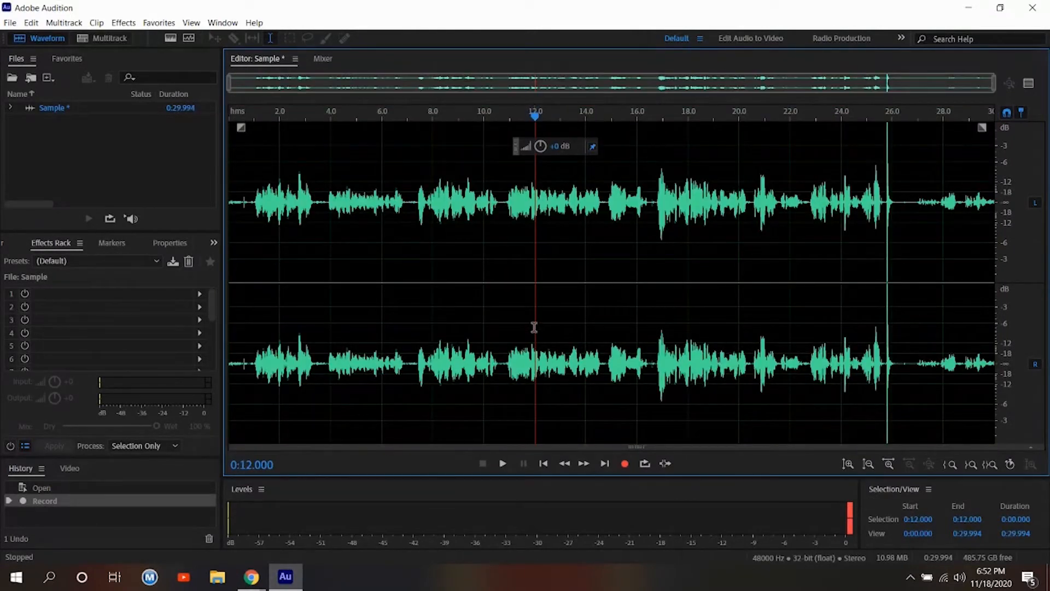
# Select the entire Sample waveform, and clear the selection by placing the playhead at 0:10.417.
pyautogui.click(510, 323)
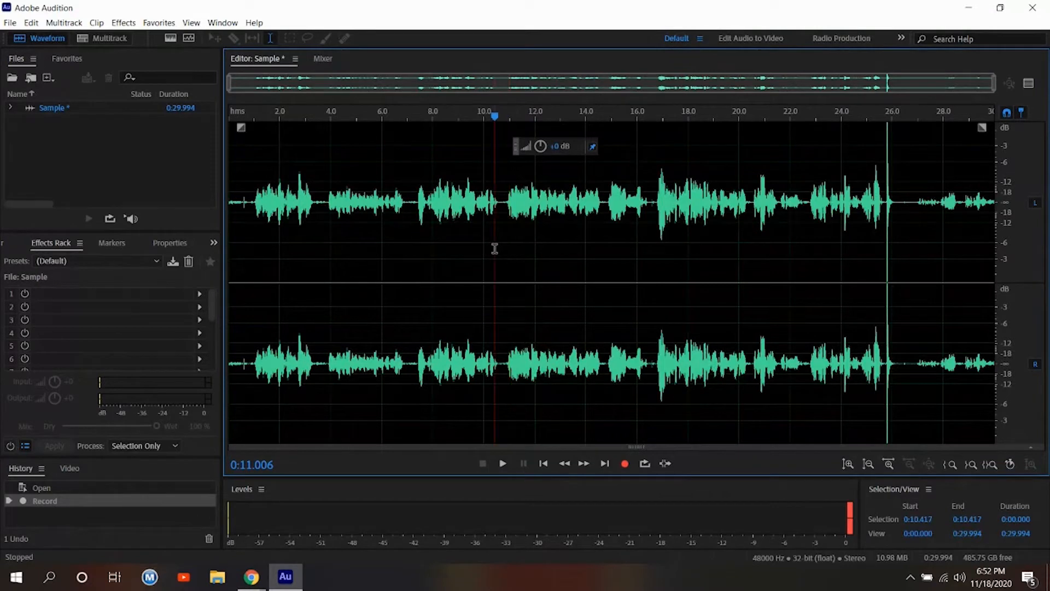
pyautogui.hotkey('ctrl', 'a')
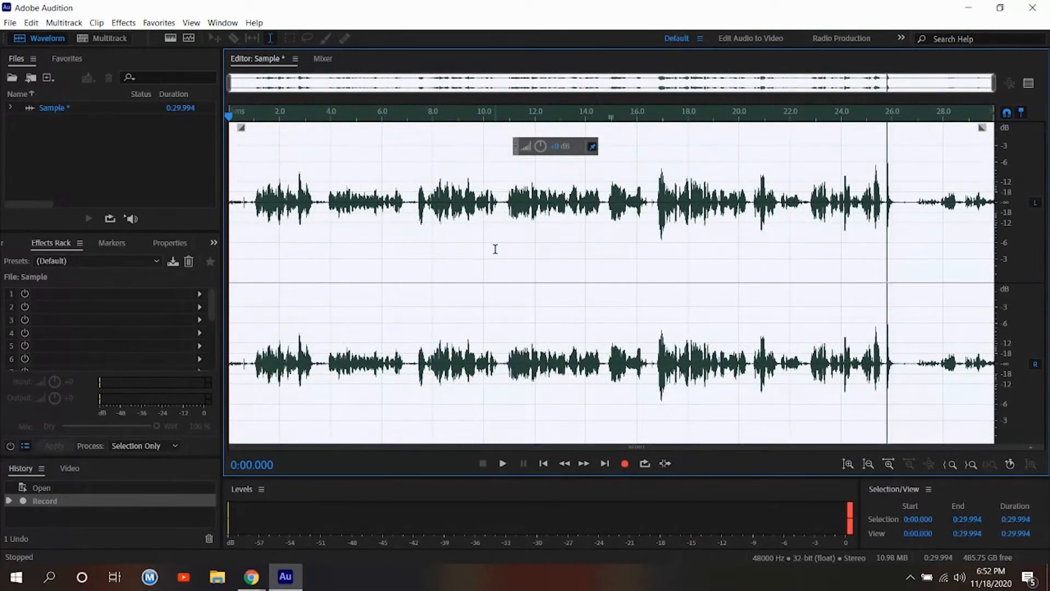
pyautogui.click(495, 250)
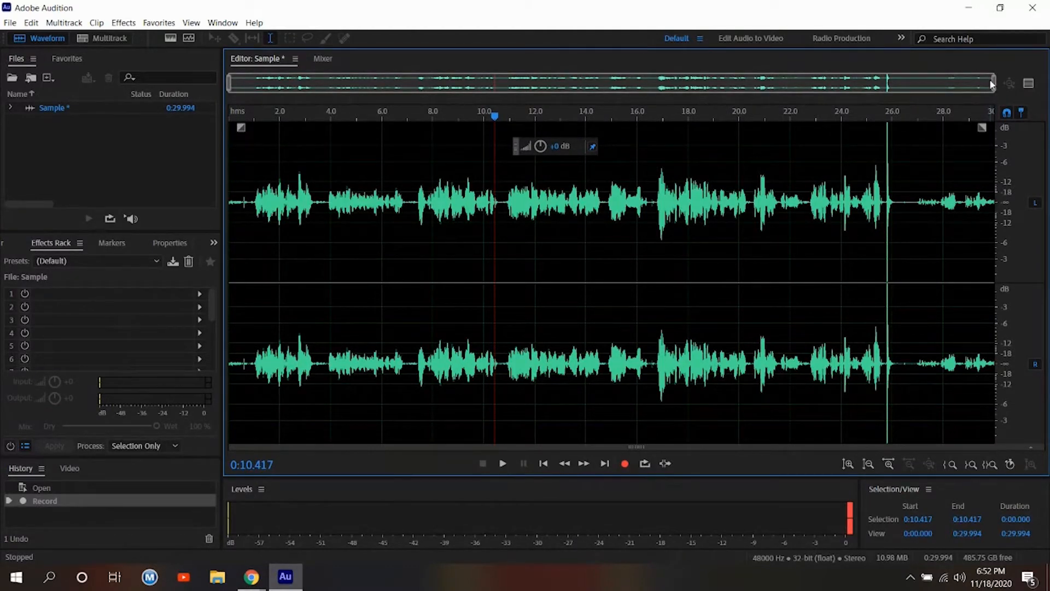
# Zoom the waveform timeline to roughly the first 24.6 seconds, and zoom back out to the full recording.
pyautogui.moveTo(992, 83)
pyautogui.mouseDown()
pyautogui.moveTo(584, 92)
pyautogui.moveTo(998, 97)
pyautogui.mouseUp()
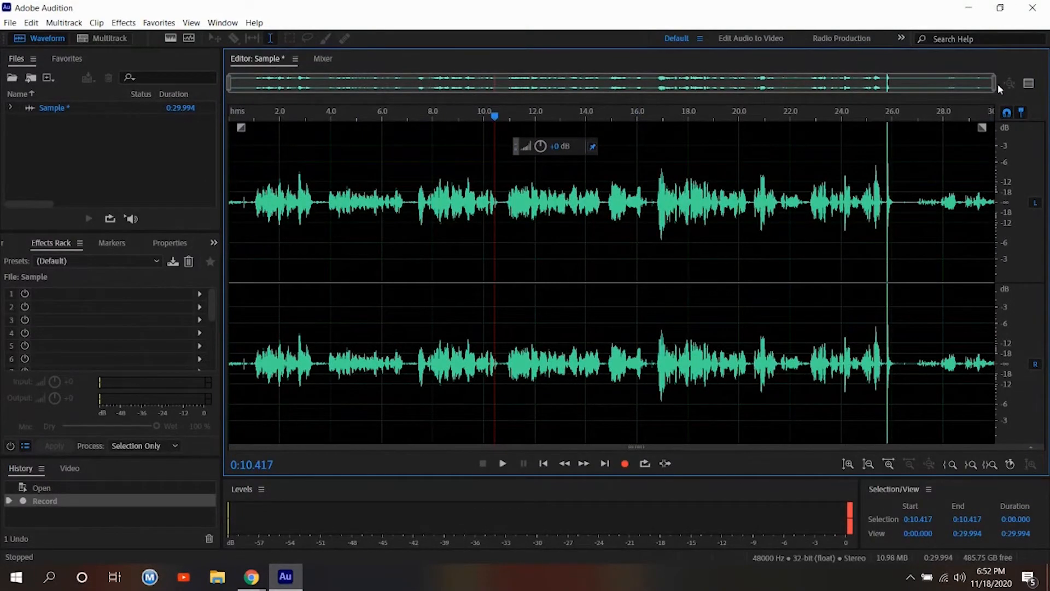
pyautogui.moveTo(998, 83); pyautogui.dragTo(852, 90)
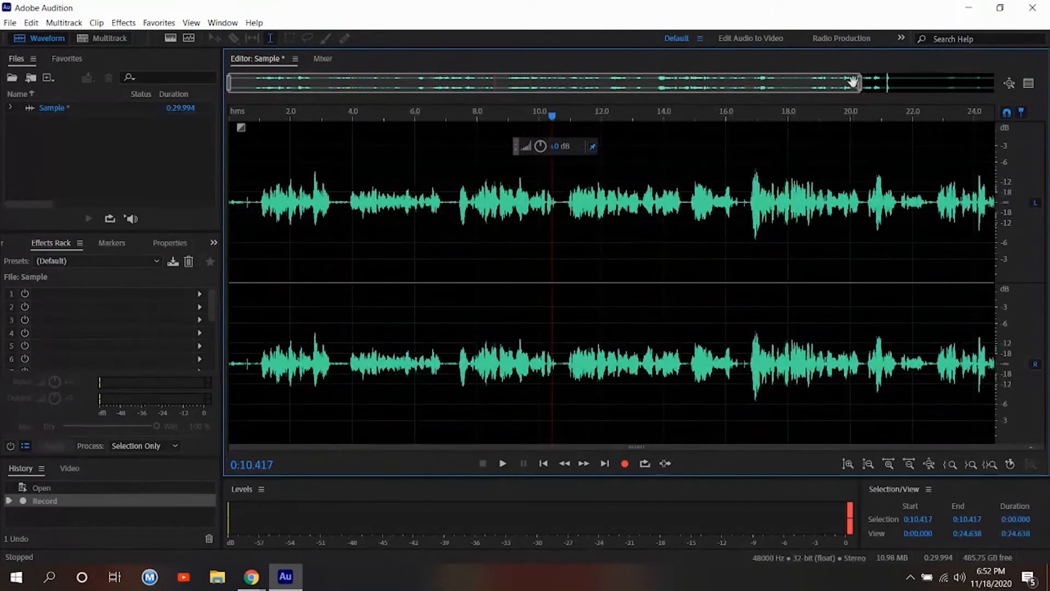
pyautogui.click(1010, 84)
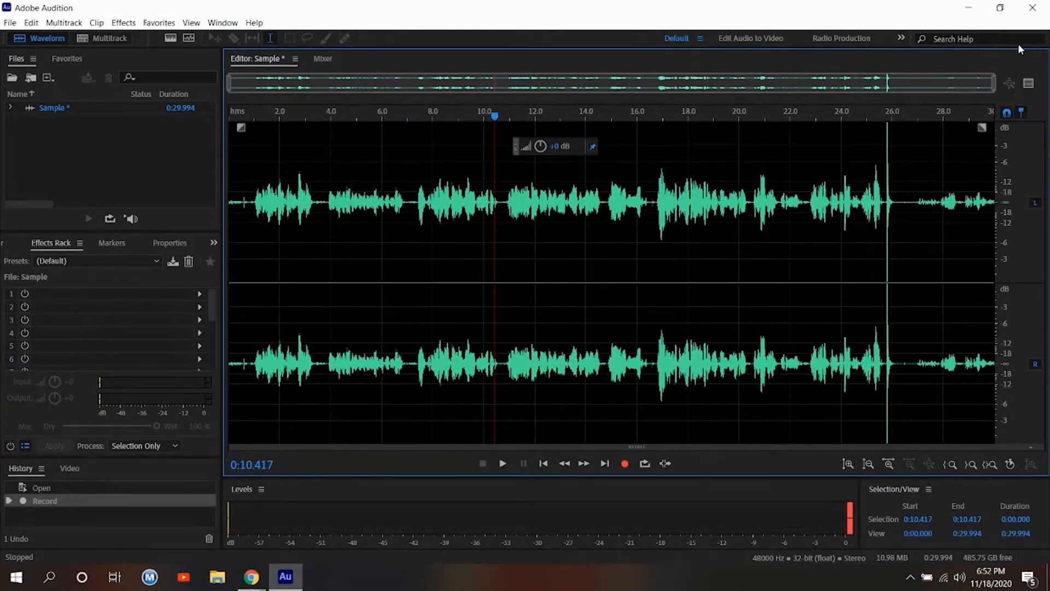
pyautogui.click(45, 108)
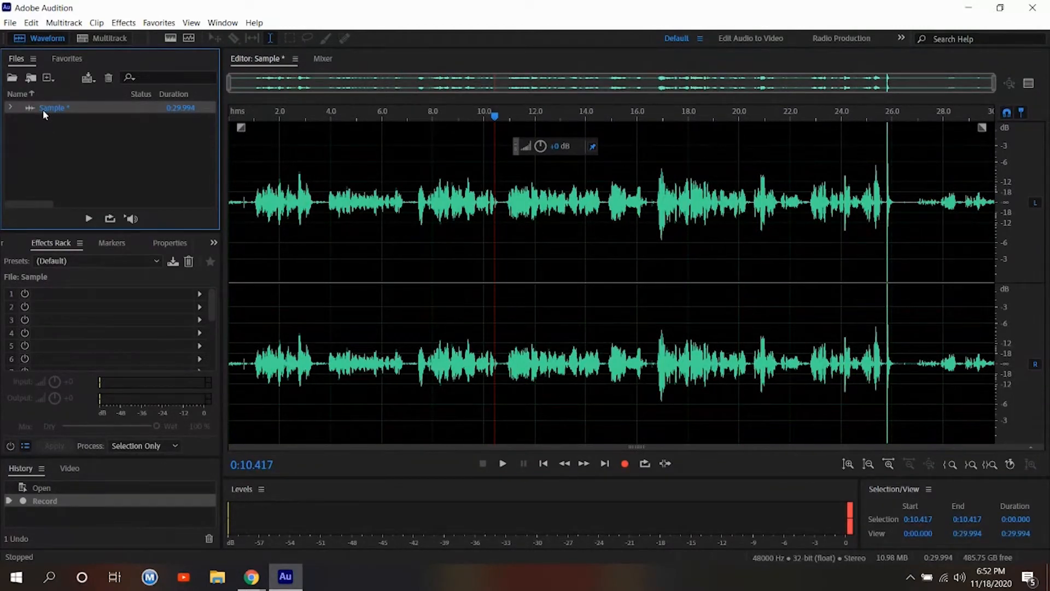
pyautogui.rightClick(44, 111)
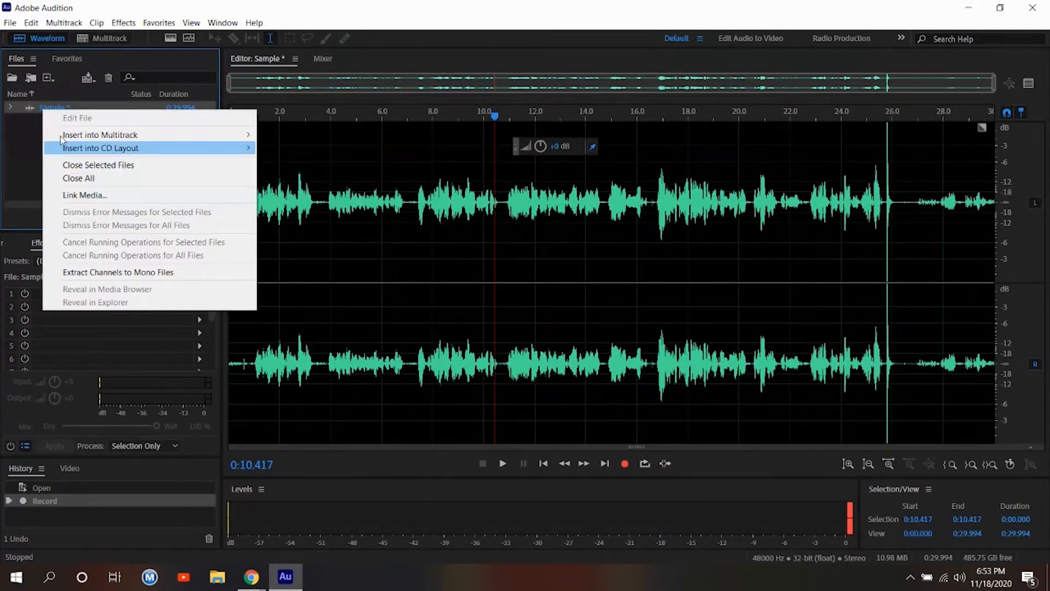
pyautogui.click(27, 125)
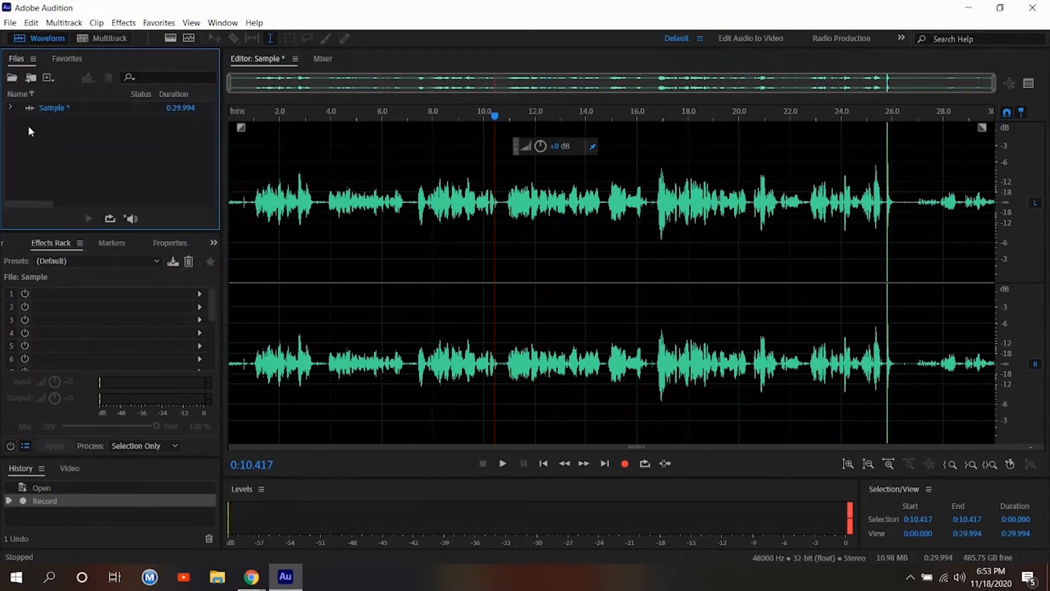
# Insert the Sample file into a new multitrack session named Tutorial.
pyautogui.rightClick(52, 106)
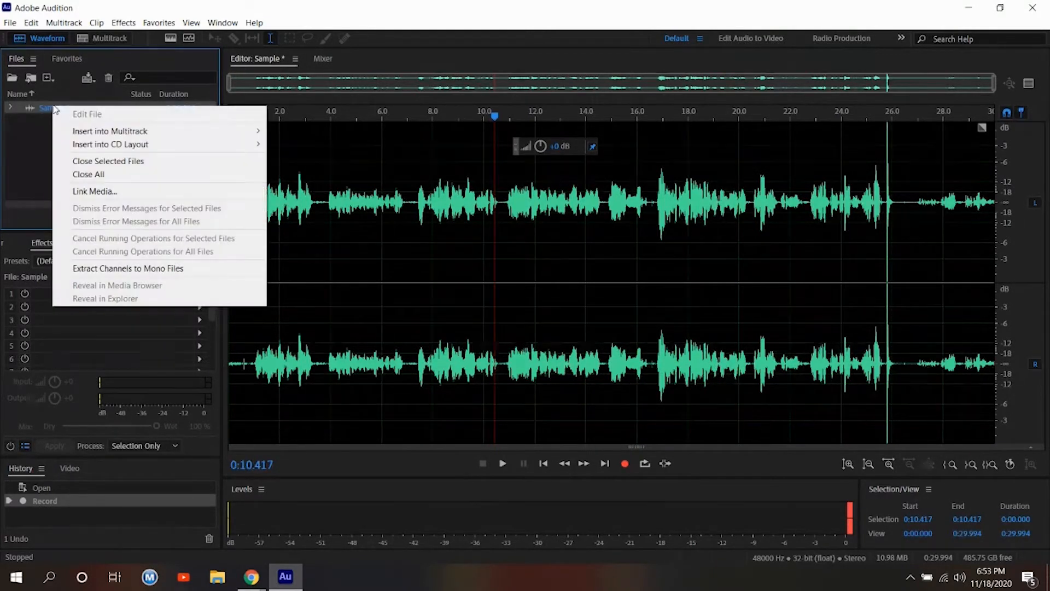
pyautogui.moveTo(80, 133)
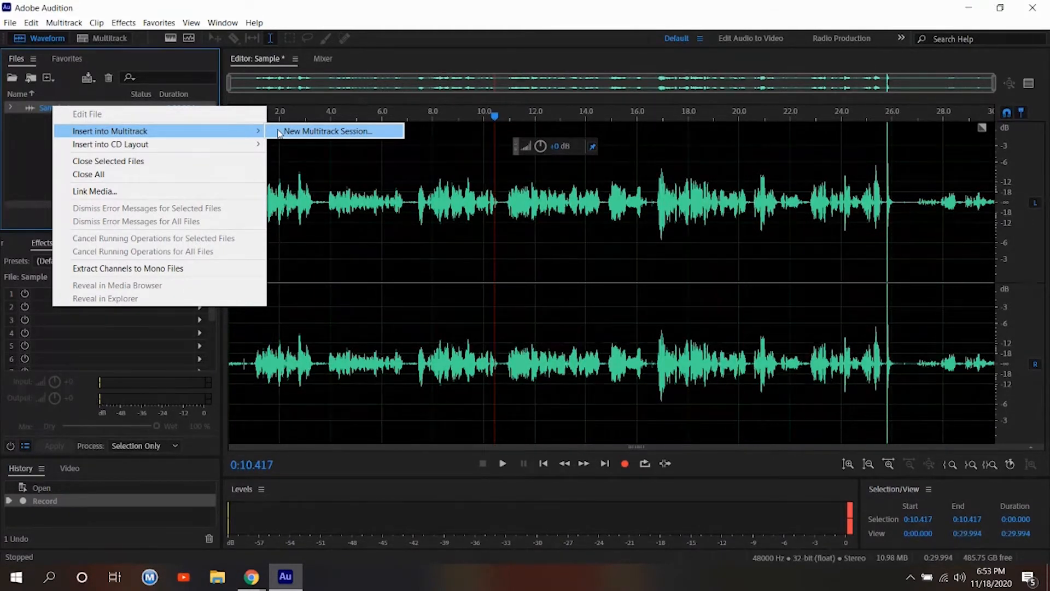
pyautogui.click(327, 131)
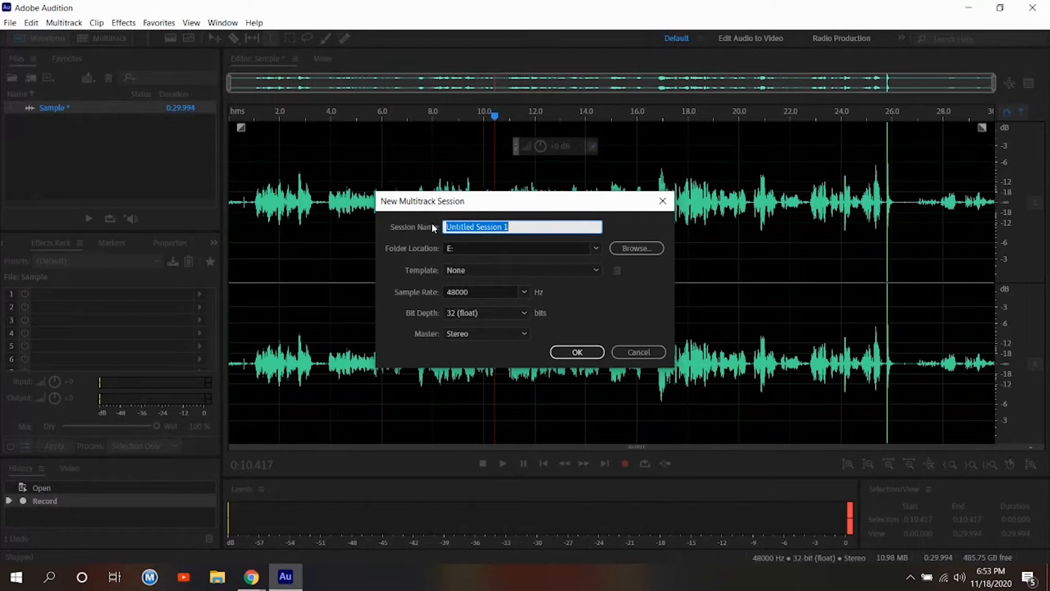
pyautogui.write('Tutorial')
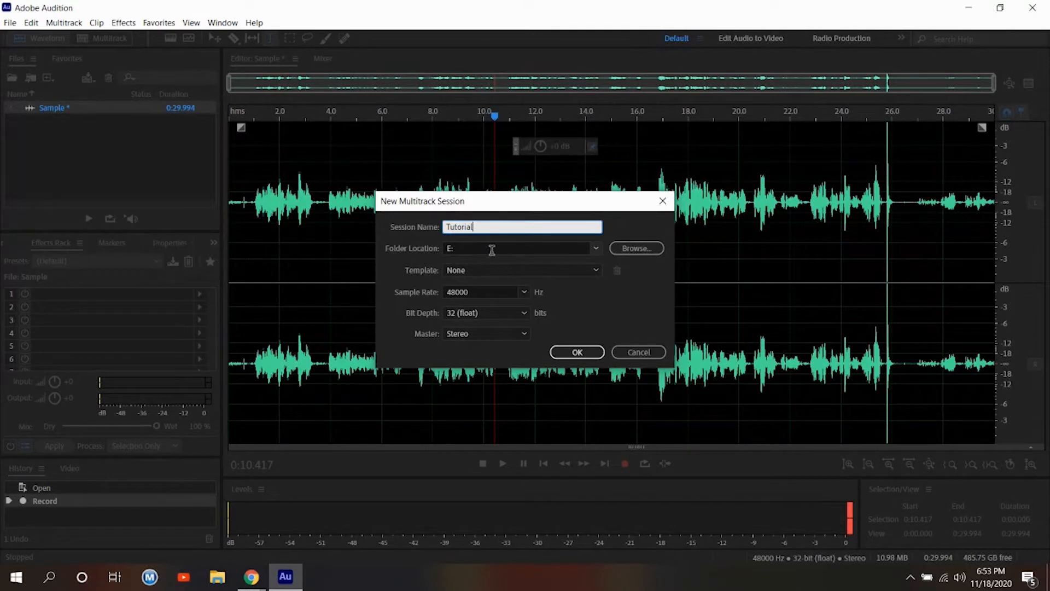
# Create a new folder on the E: drive, and choose its Audition Tutorial folder as the session's location.
pyautogui.click(596, 249)
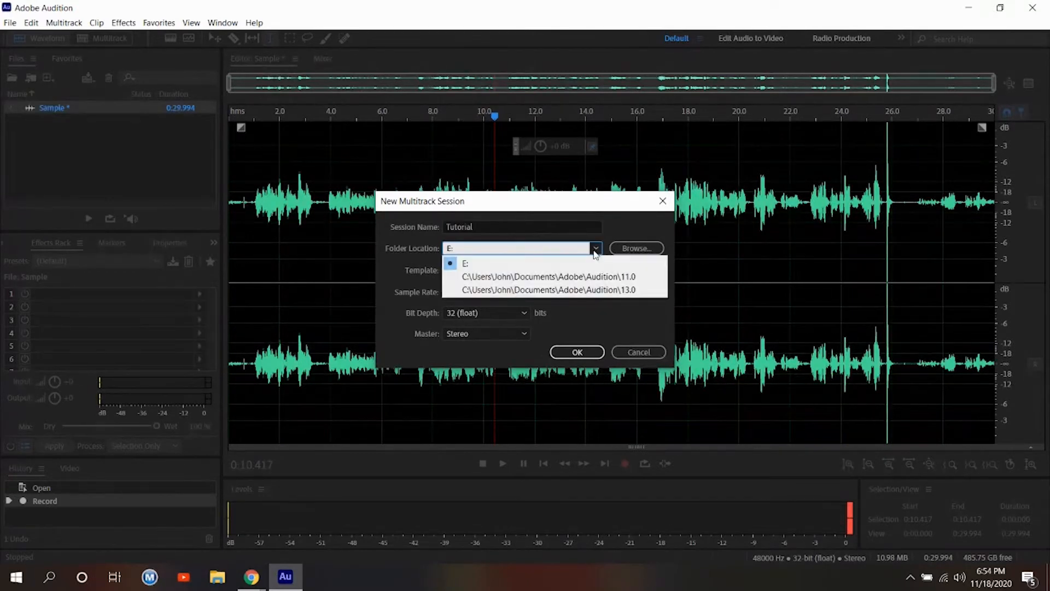
pyautogui.click(488, 262)
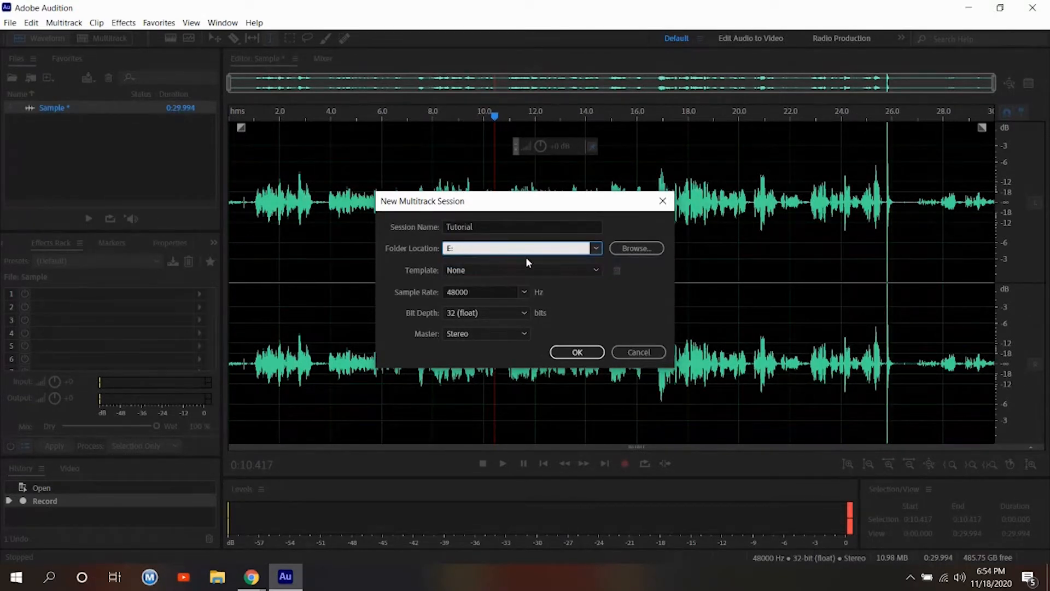
pyautogui.click(626, 249)
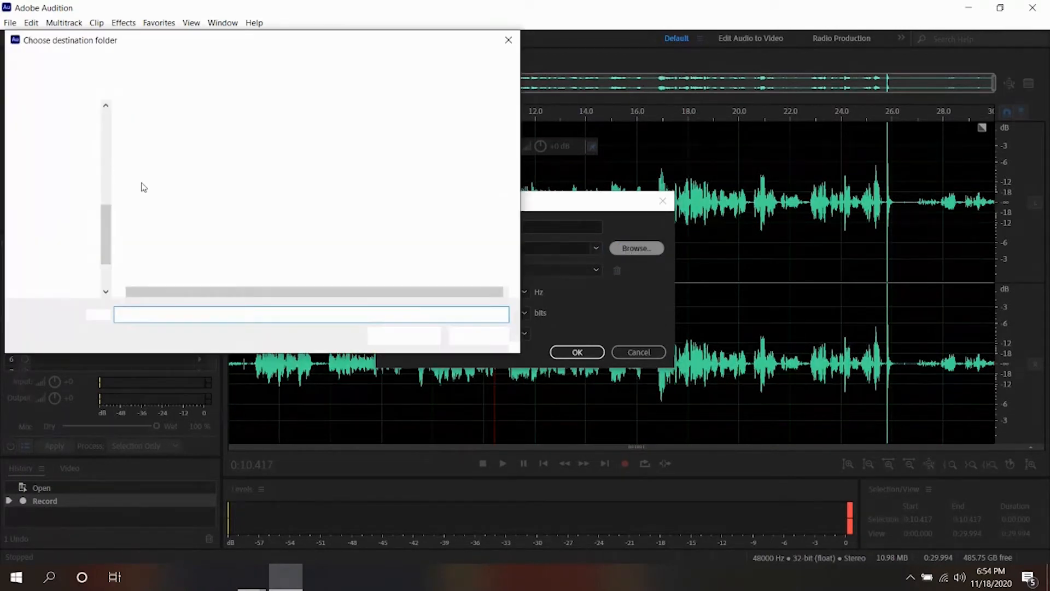
pyautogui.click(73, 176)
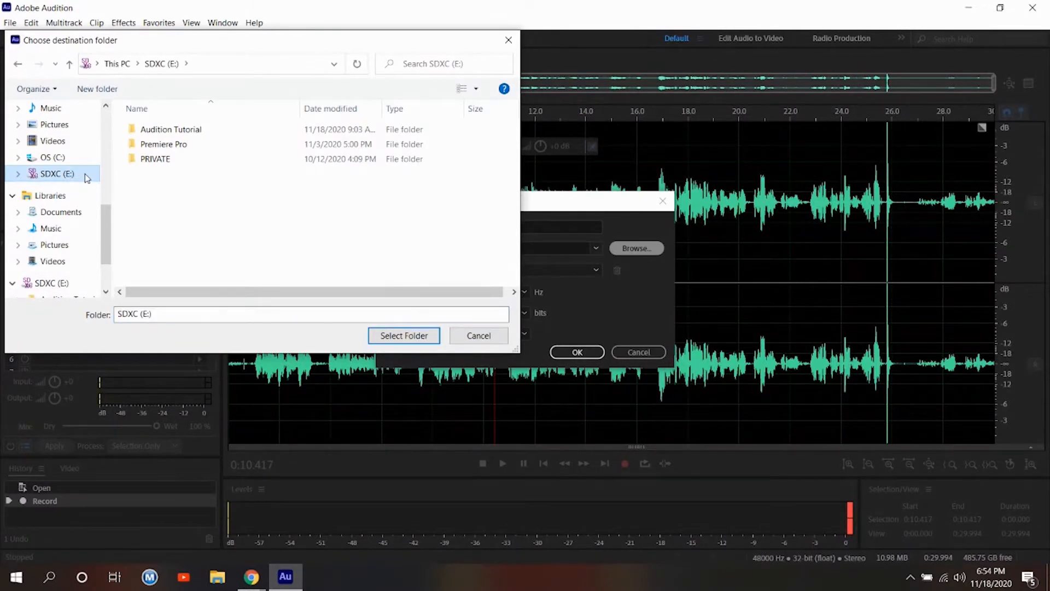
pyautogui.click(110, 94)
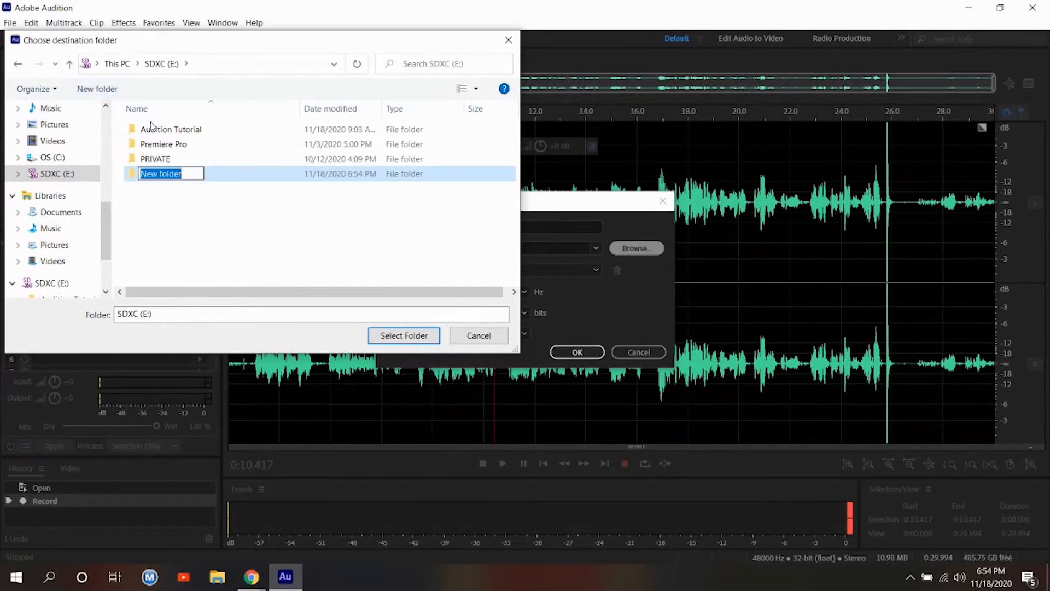
pyautogui.click(218, 206)
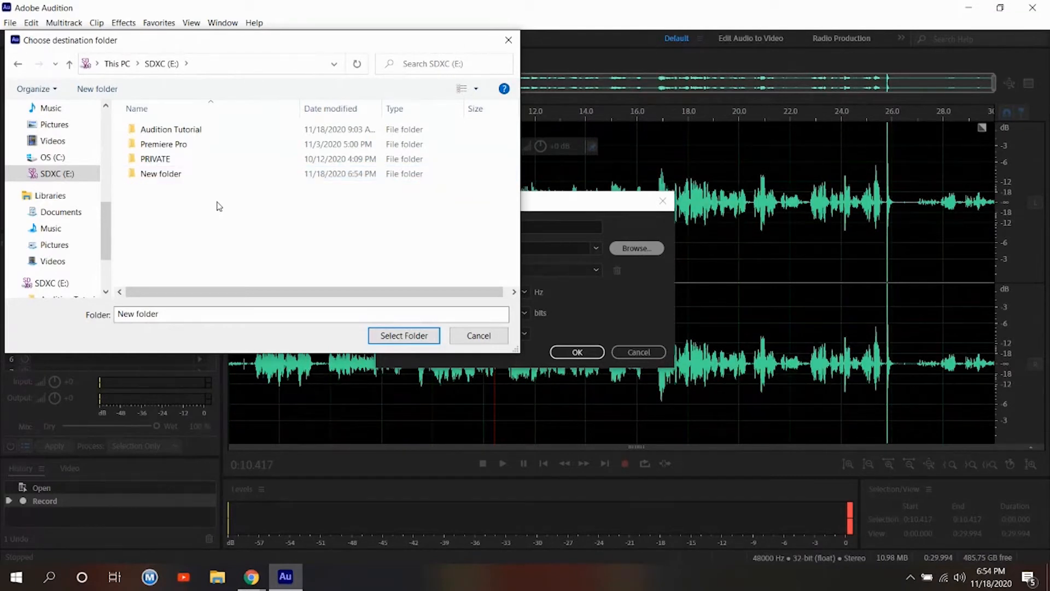
pyautogui.click(167, 177)
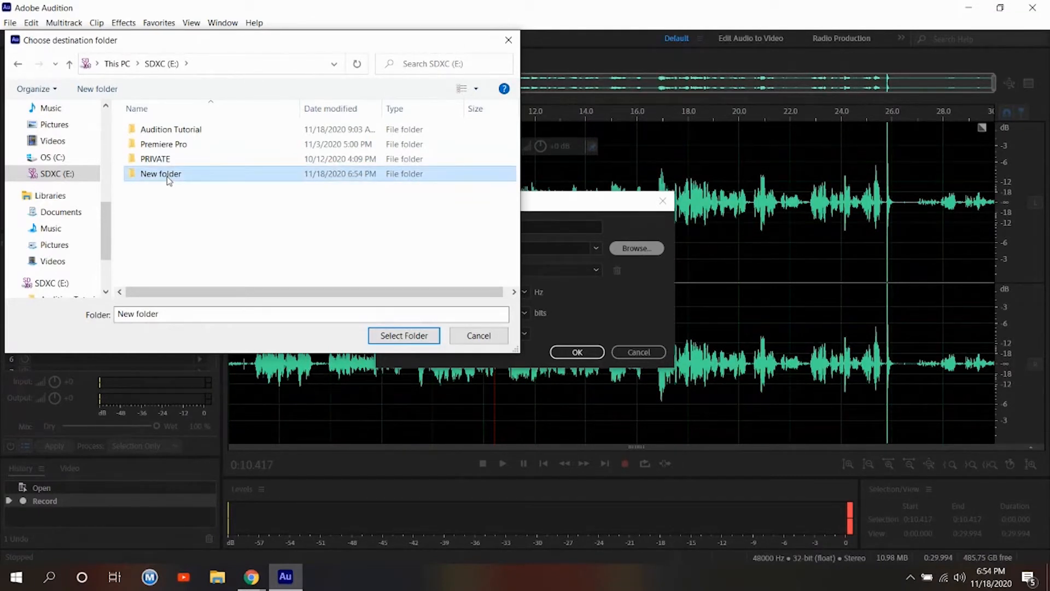
pyautogui.click(171, 131)
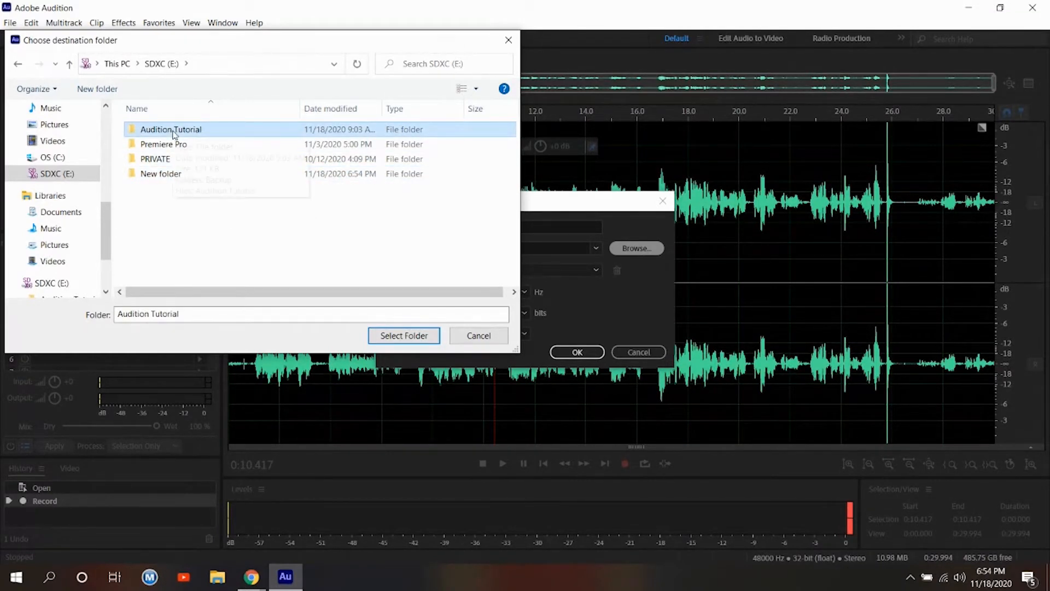
pyautogui.click(391, 337)
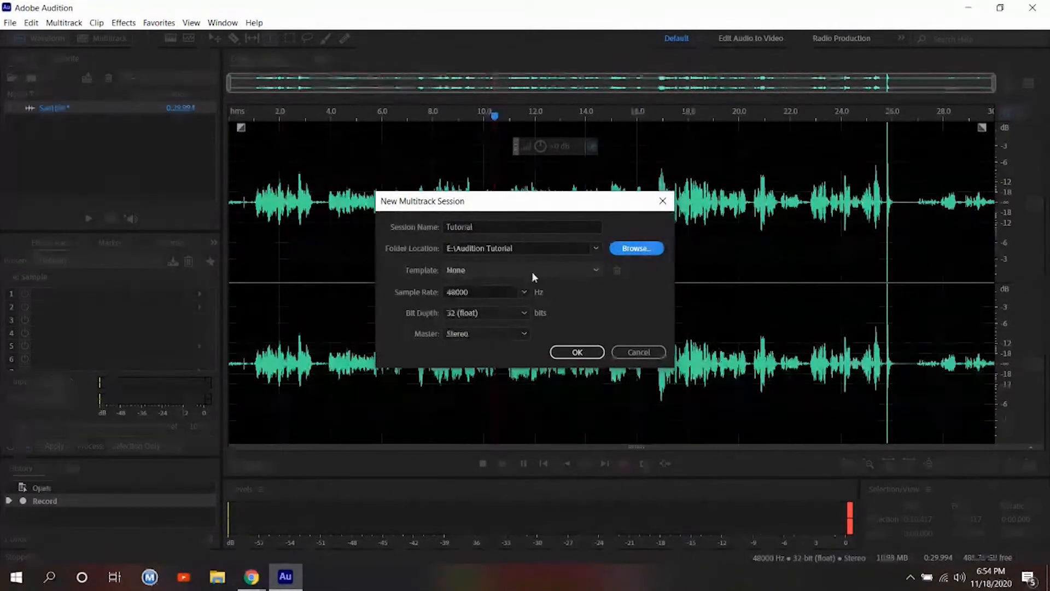
# Review the session templates, keep None with 48000 Hz, 32 (float) and Stereo, and create the session.
pyautogui.click(557, 271)
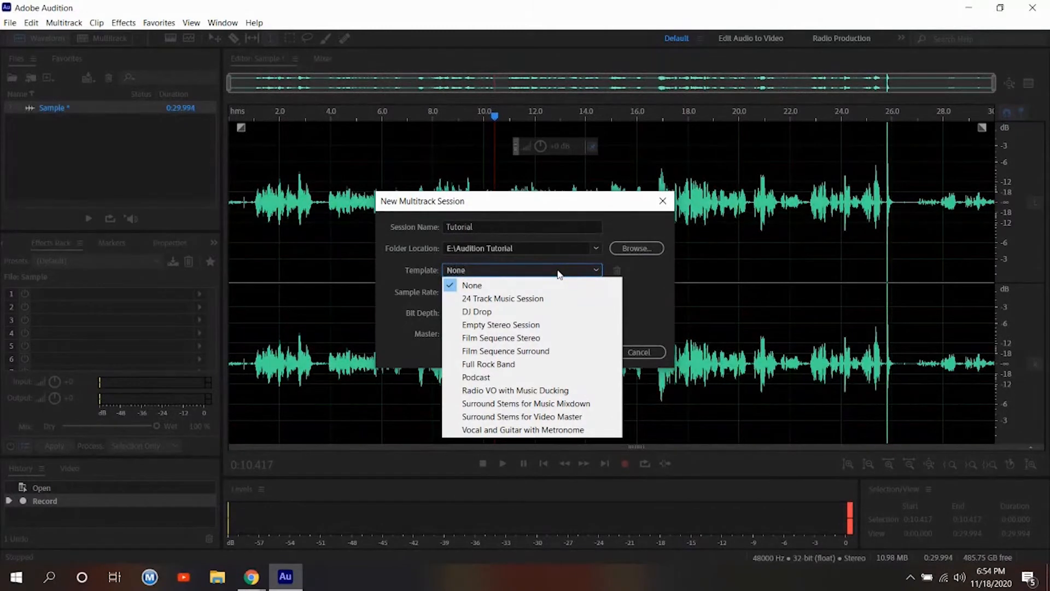
pyautogui.click(559, 271)
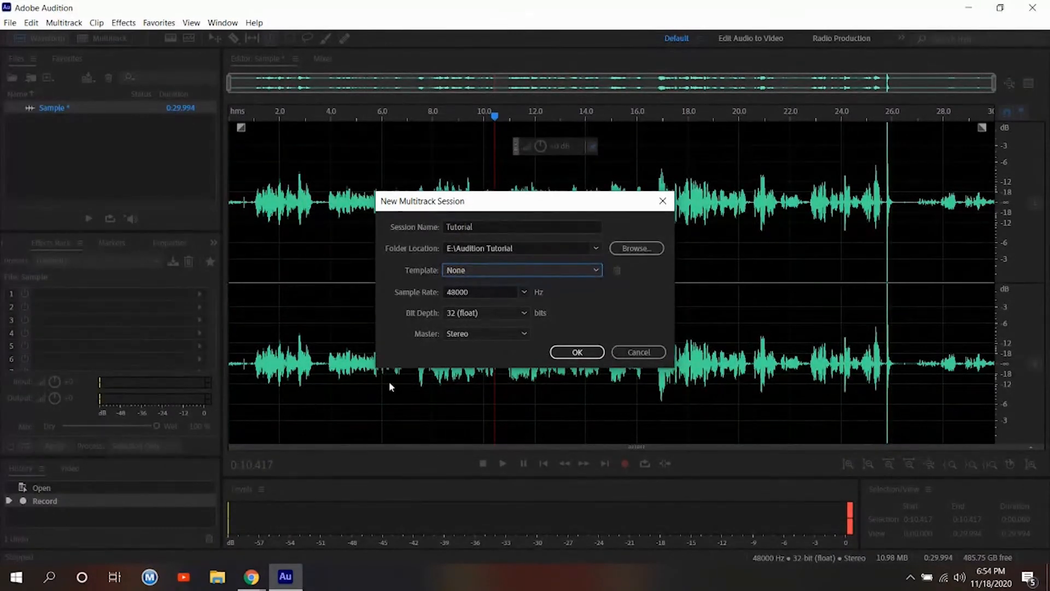
pyautogui.click(571, 356)
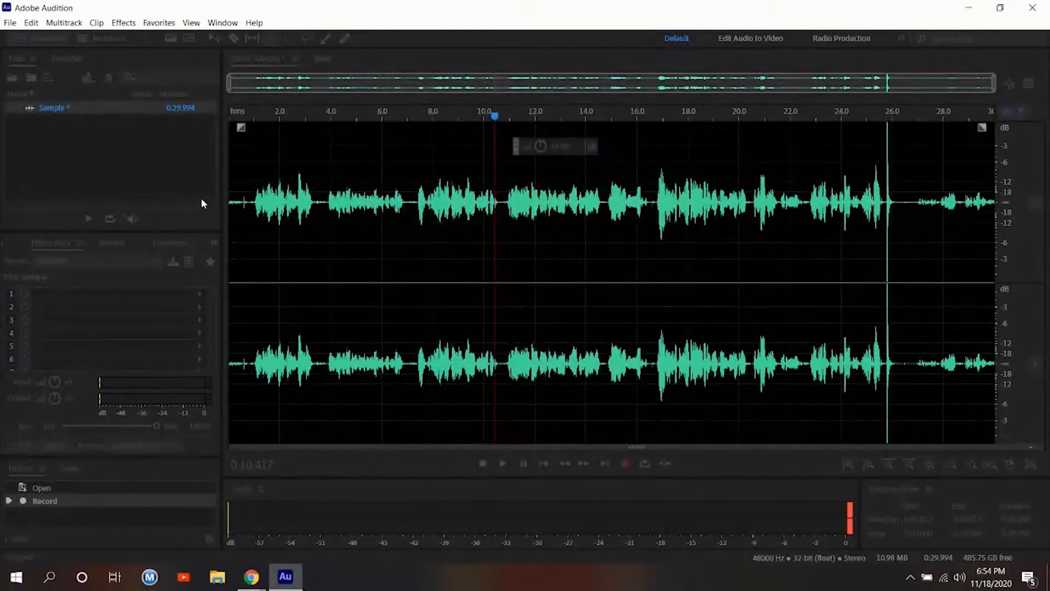
pyautogui.hotkey('ctrl', 'z')
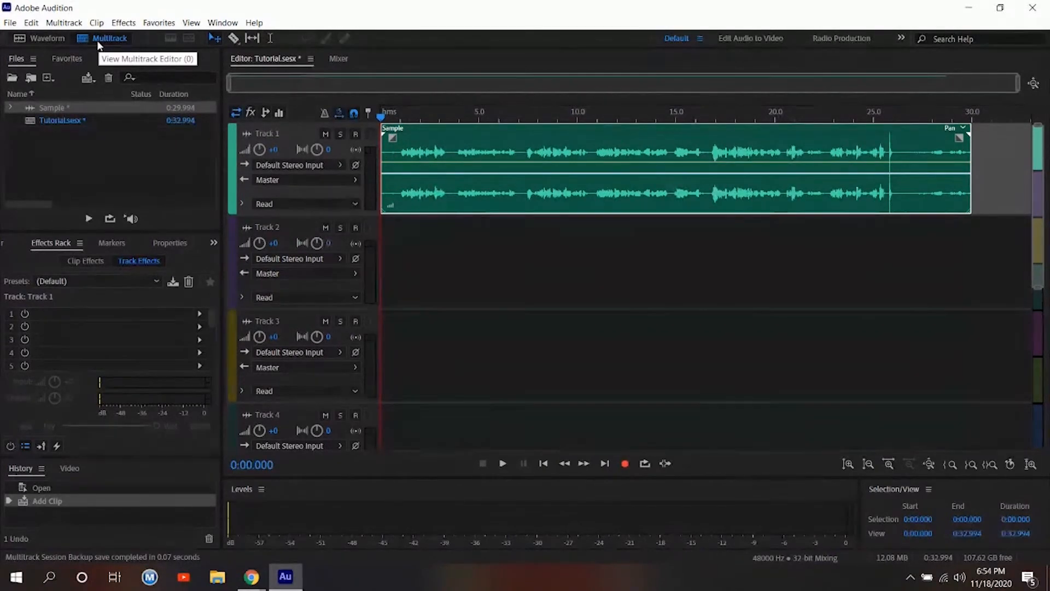
# Switch to the waveform view and back to the multitrack session, and make the editor panel slightly taller.
pyautogui.click(52, 37)
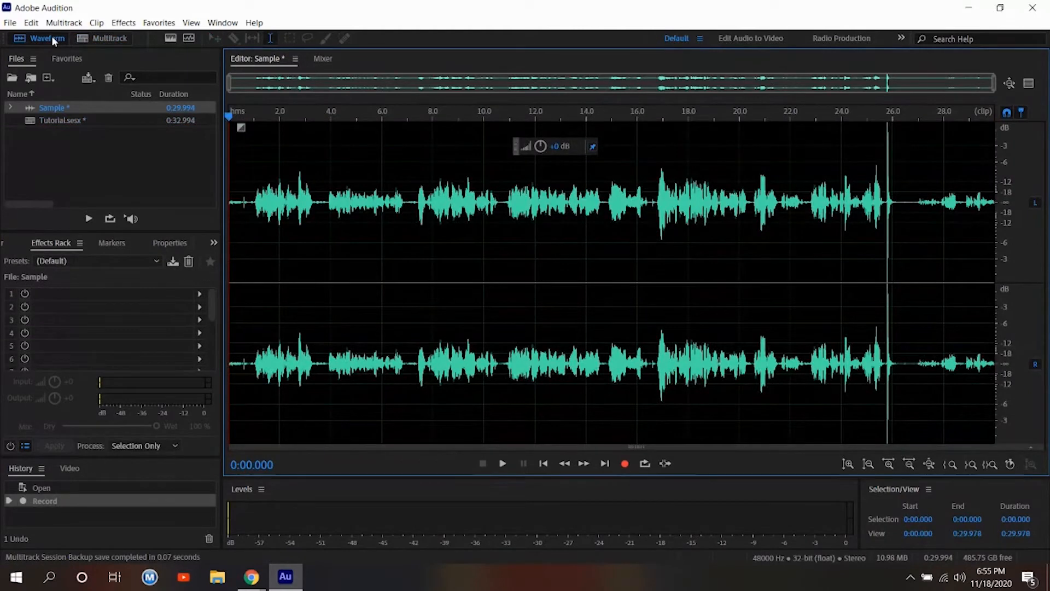
pyautogui.click(98, 37)
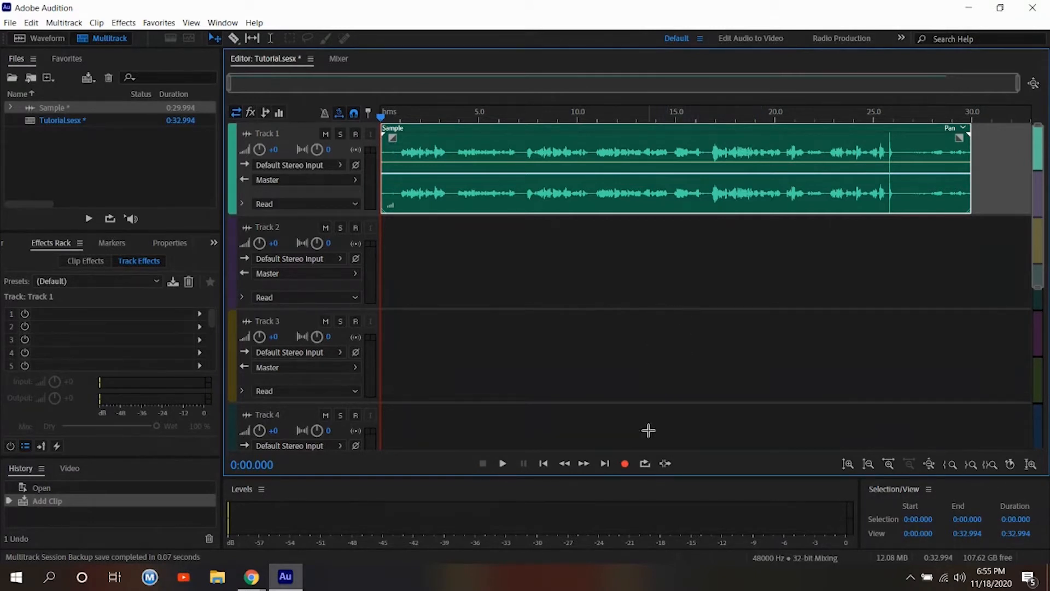
pyautogui.moveTo(650, 477); pyautogui.dragTo(647, 495)
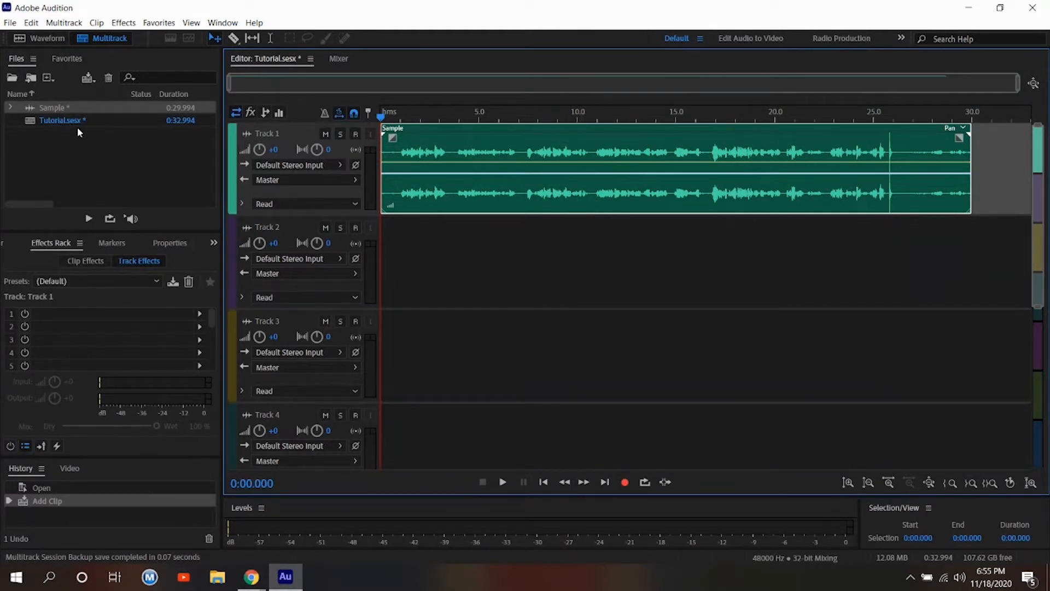
# Toggle between the waveform and multitrack views, and play the session from the start, stopping at 0:07.145.
pyautogui.click(36, 40)
pyautogui.click(110, 39)
pyautogui.click(502, 484)
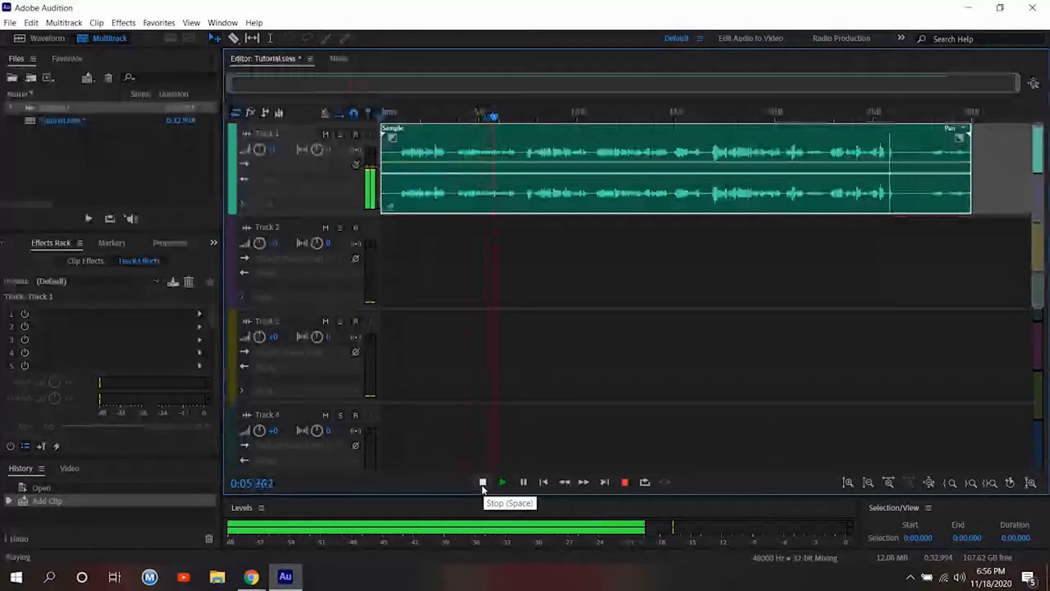
pyautogui.click(483, 484)
# Move the Sample clip down through Tracks 2, 3 and 4, and return it to Track 1.
pyautogui.moveTo(446, 136); pyautogui.dragTo(446, 229)
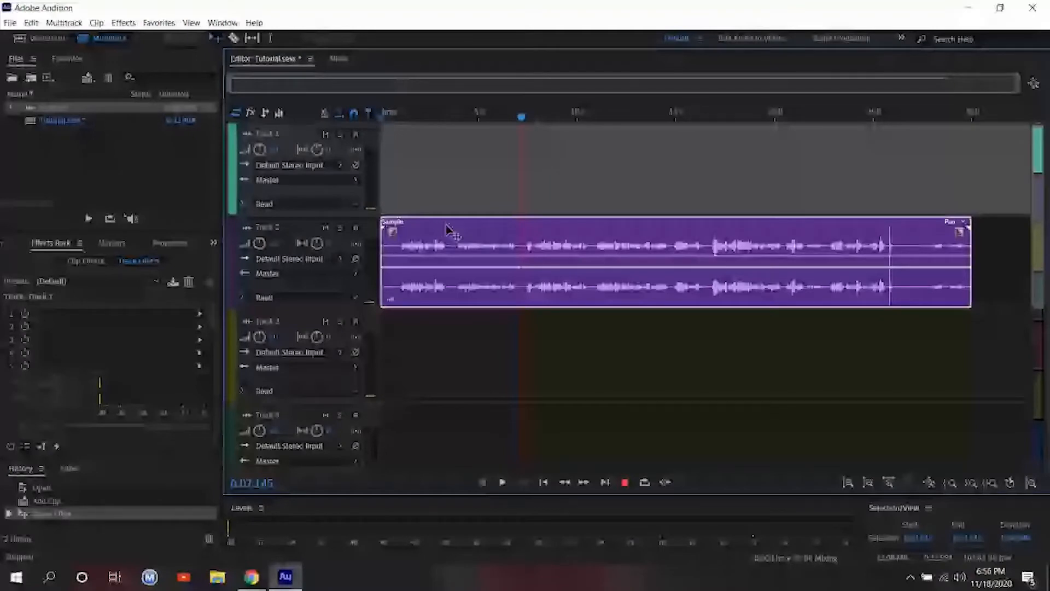
pyautogui.moveTo(448, 228); pyautogui.dragTo(447, 322)
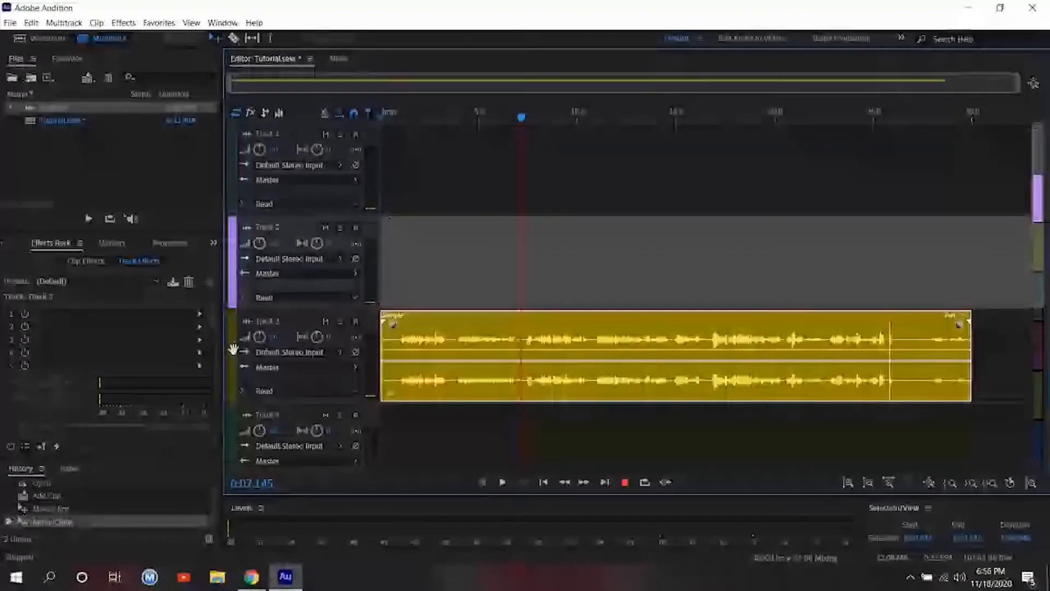
pyautogui.moveTo(455, 336); pyautogui.dragTo(443, 431)
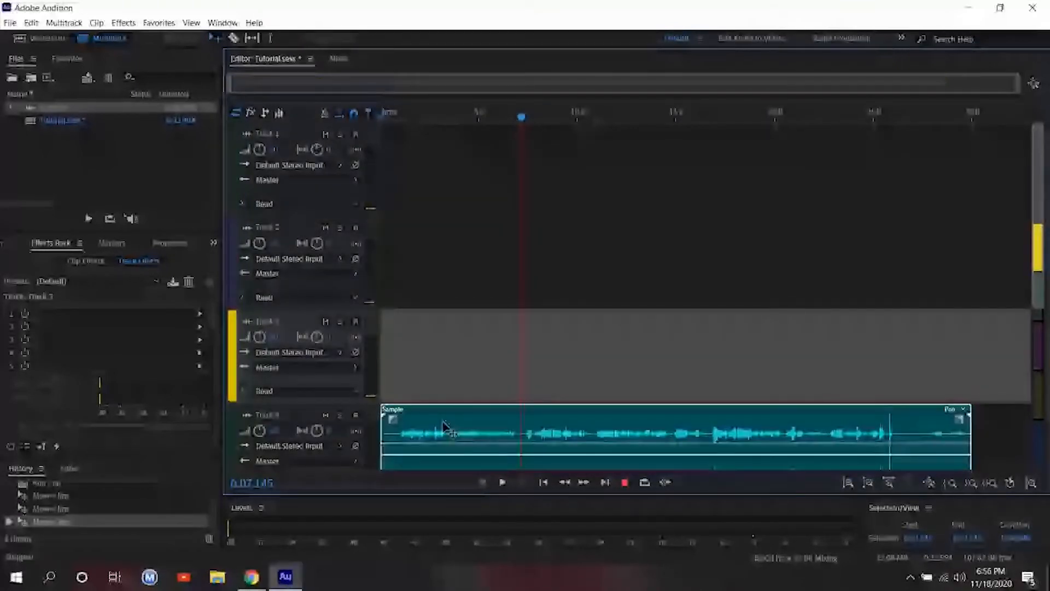
pyautogui.moveTo(445, 427); pyautogui.dragTo(444, 147)
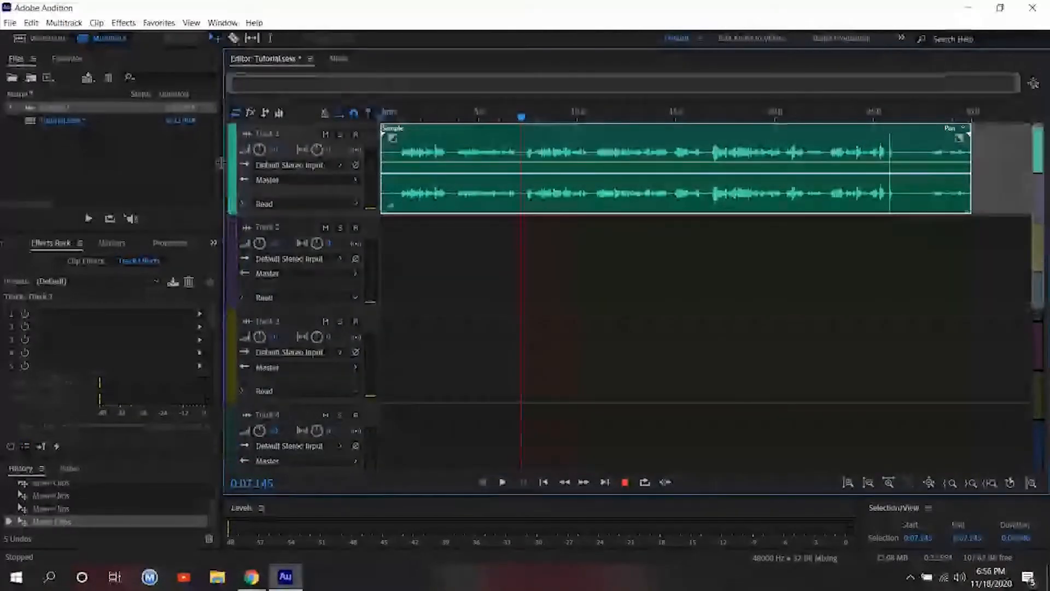
# Rename Track 1 as "MrM Voice Over".
pyautogui.click(268, 134)
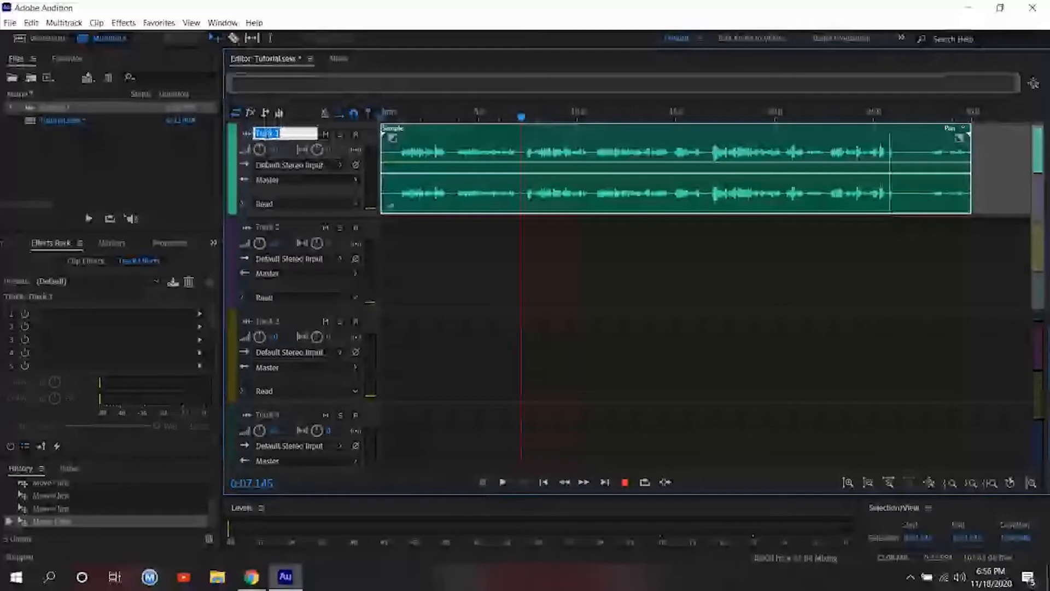
pyautogui.write('Mal')
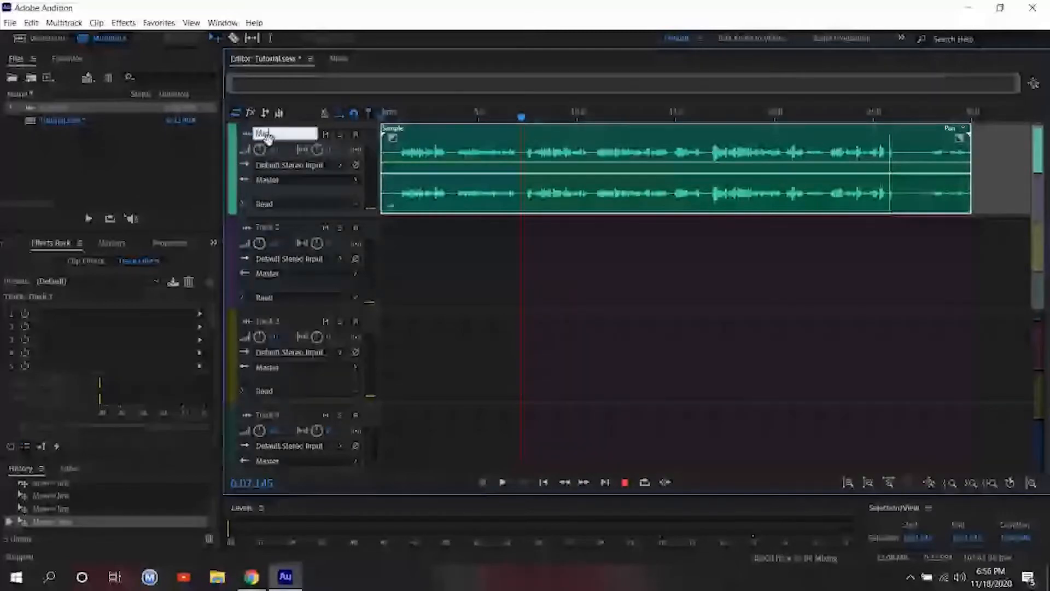
pyautogui.press('BackSpace')
pyautogui.press('BackSpace')
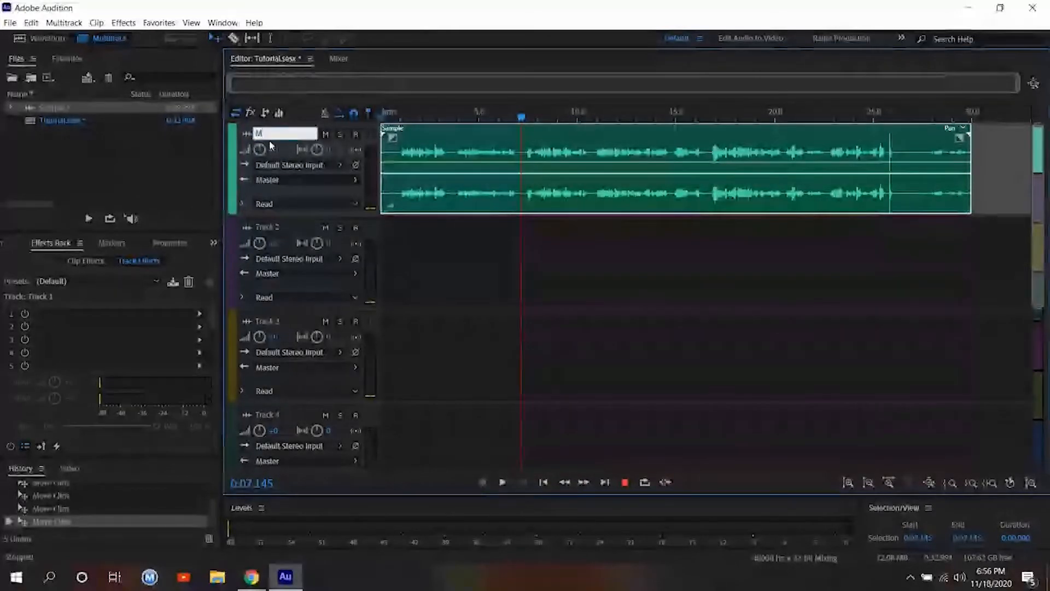
pyautogui.write('r')
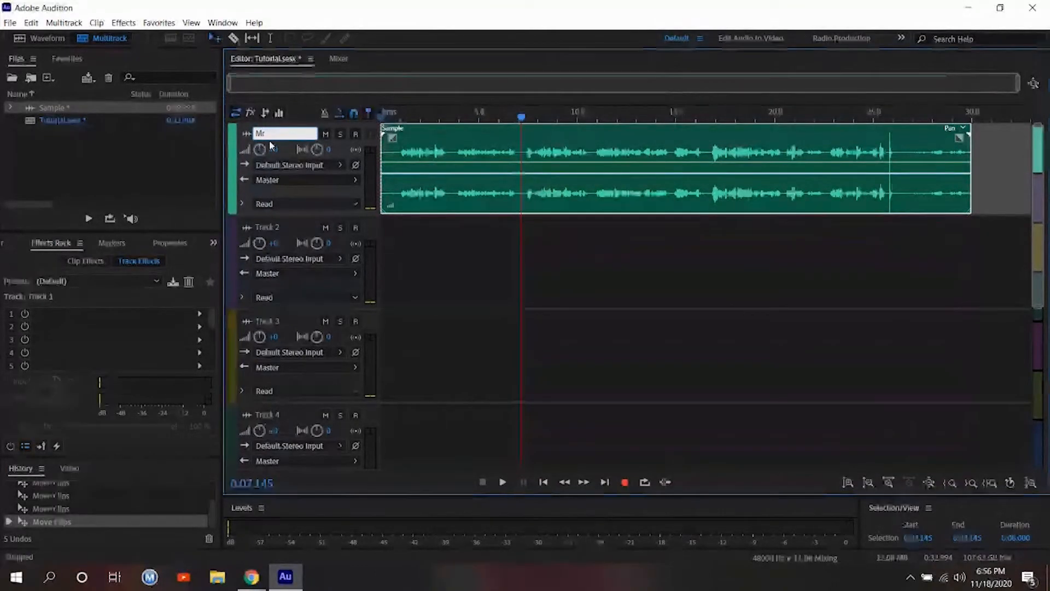
pyautogui.write('.M Vocal')
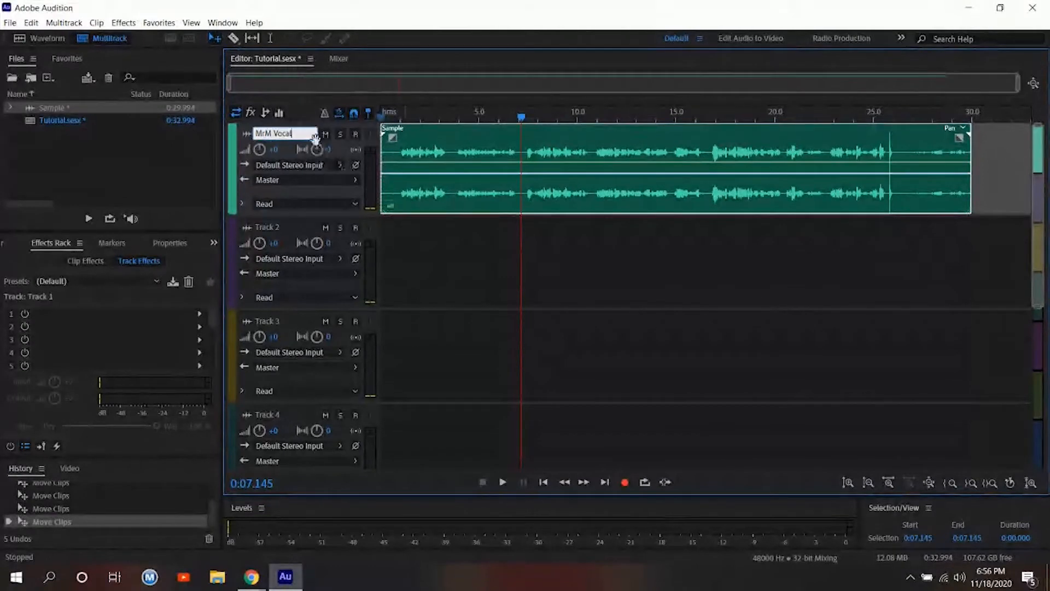
pyautogui.press('BackSpace')
pyautogui.press('BackSpace')
pyautogui.press('BackSpace')
pyautogui.write('ice Over')
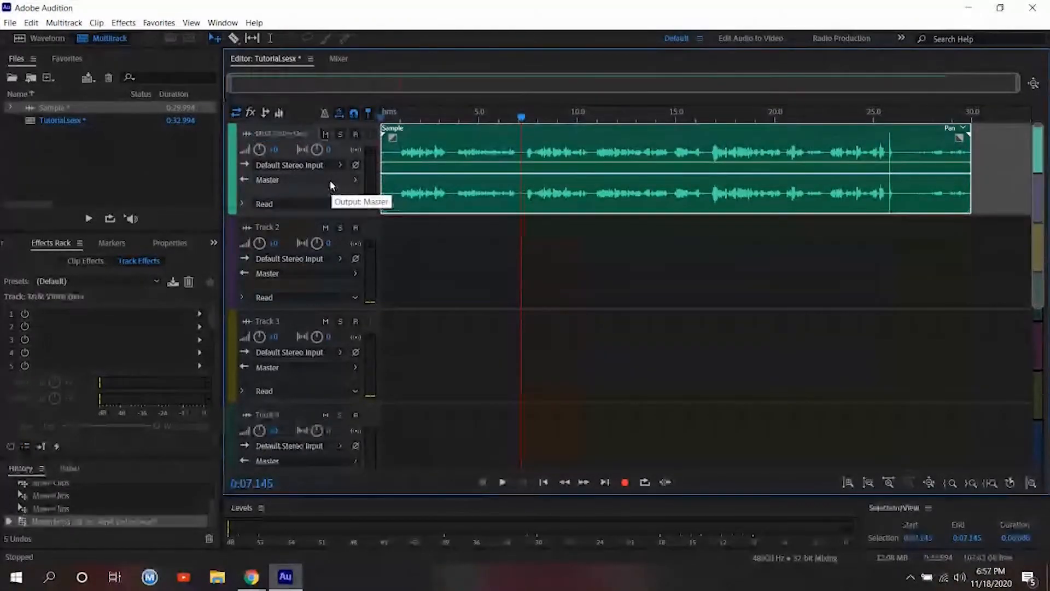
pyautogui.press('Return')
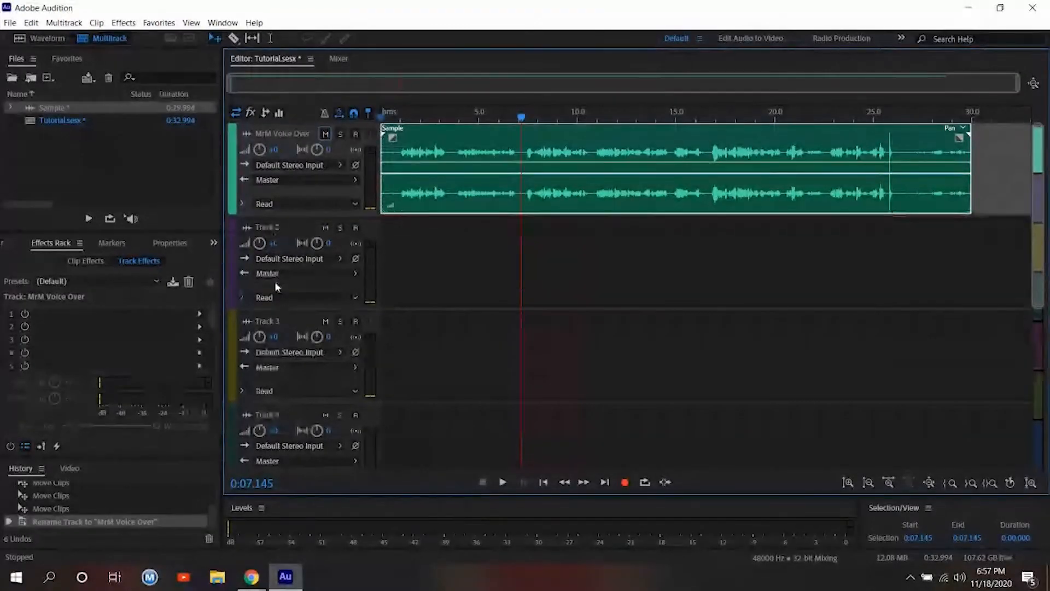
# Look at Track 4's input options, and select Track 3, Track 2 and the Sample clip in turn.
pyautogui.click(278, 446)
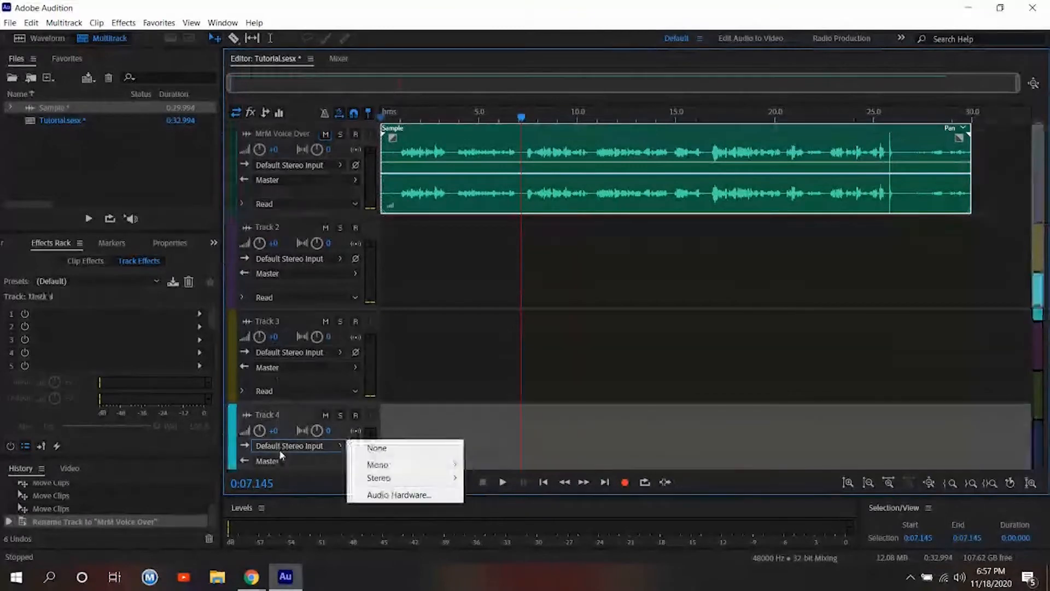
pyautogui.click(401, 392)
pyautogui.click(401, 391)
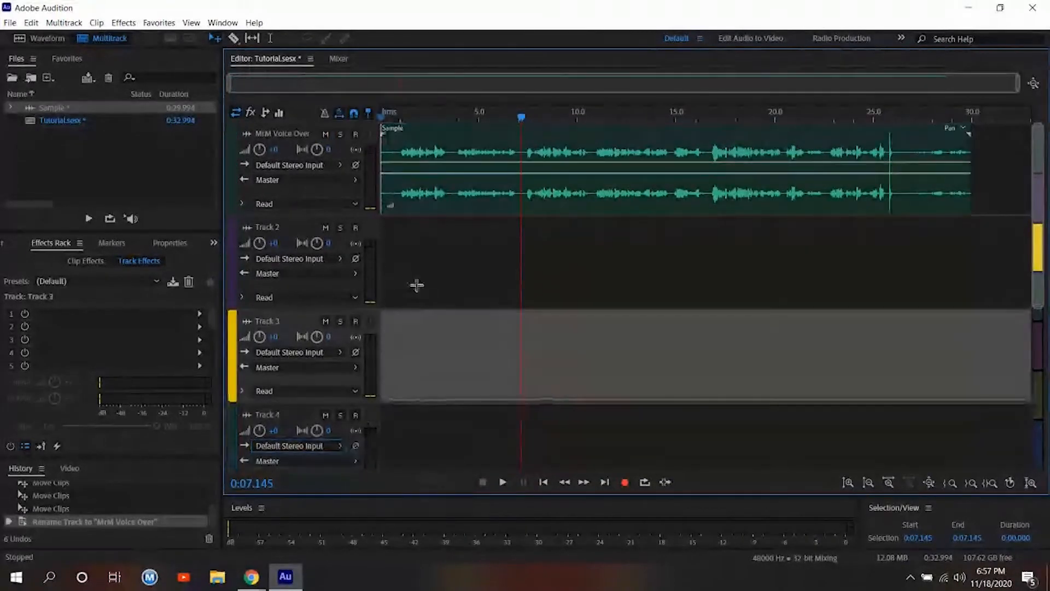
pyautogui.click(417, 285)
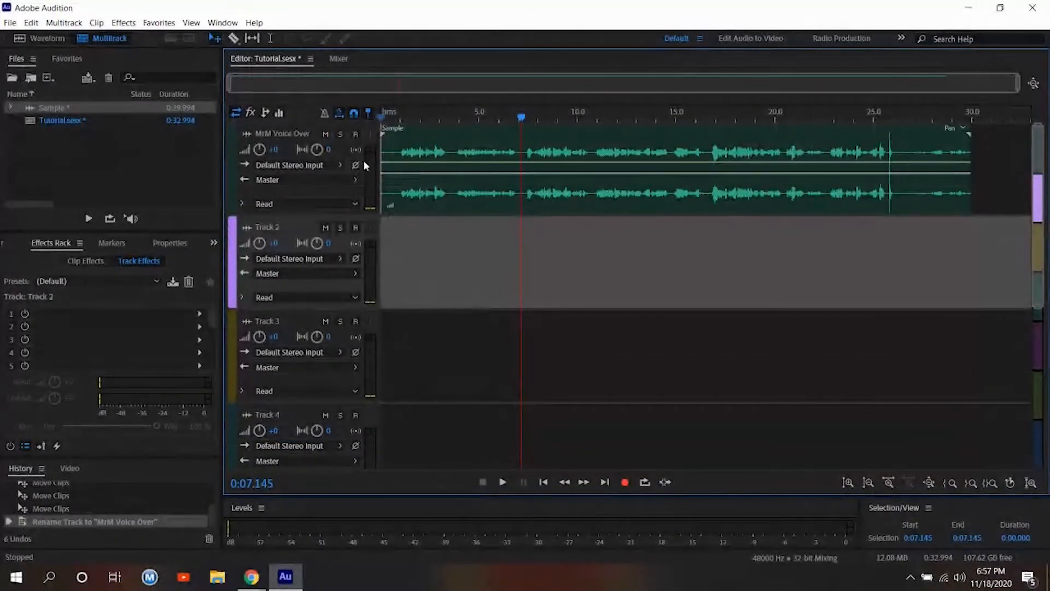
pyautogui.click(416, 164)
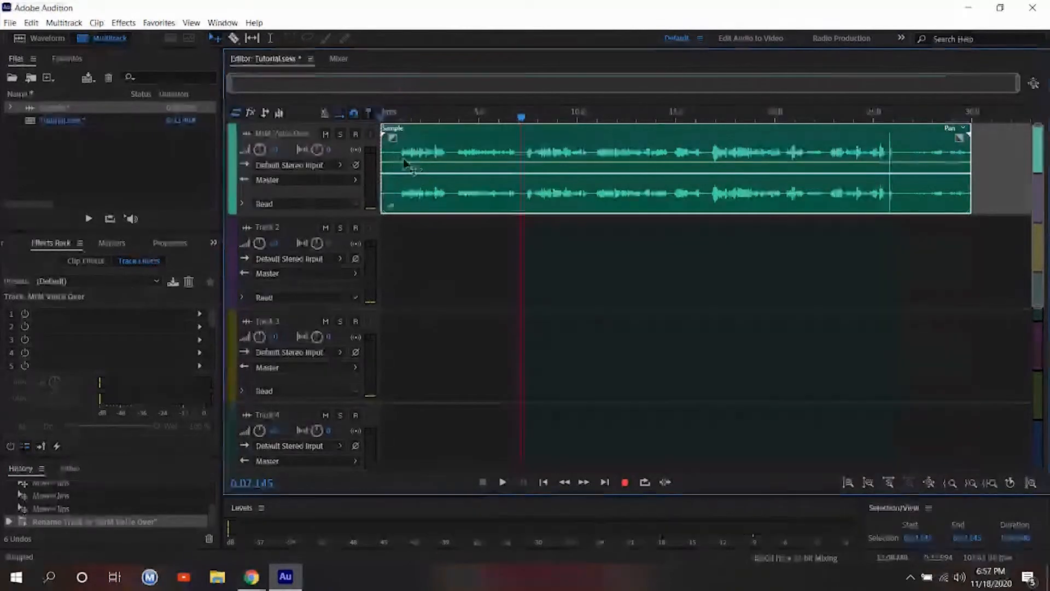
# Mute and unmute the MrM Voice Over track twice.
pyautogui.click(327, 134)
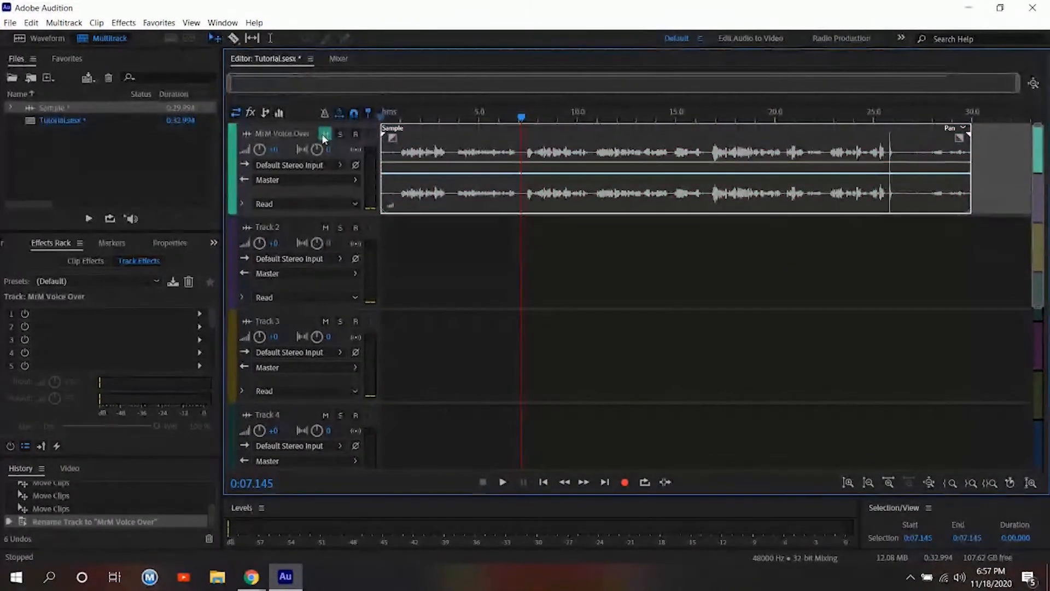
pyautogui.click(324, 134)
pyautogui.click(324, 134)
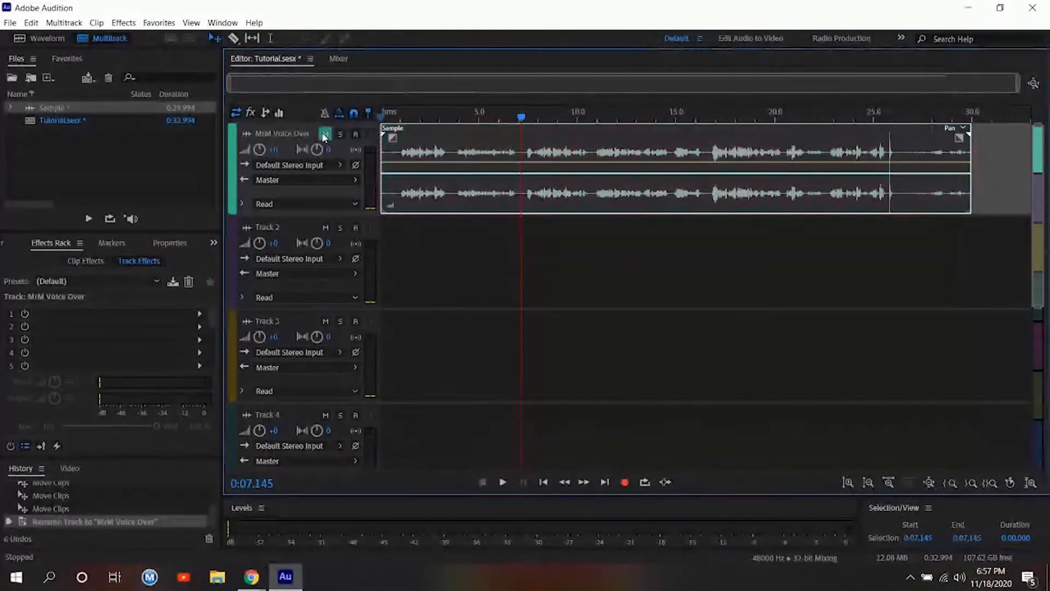
pyautogui.click(325, 135)
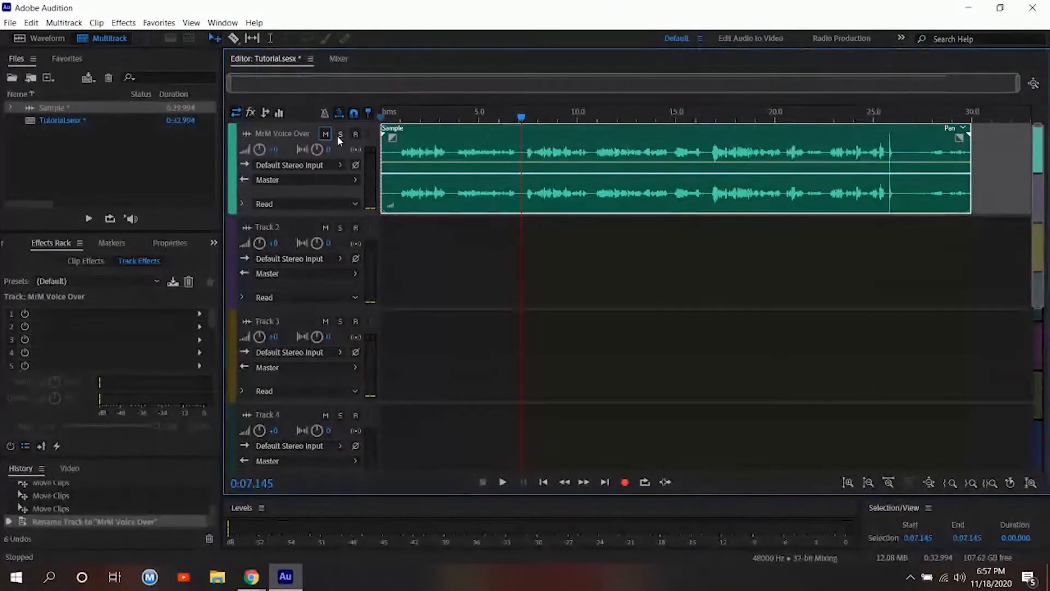
# Turn solo on and off for the MrM Voice Over track, and arm and disarm it for recording.
pyautogui.click(340, 135)
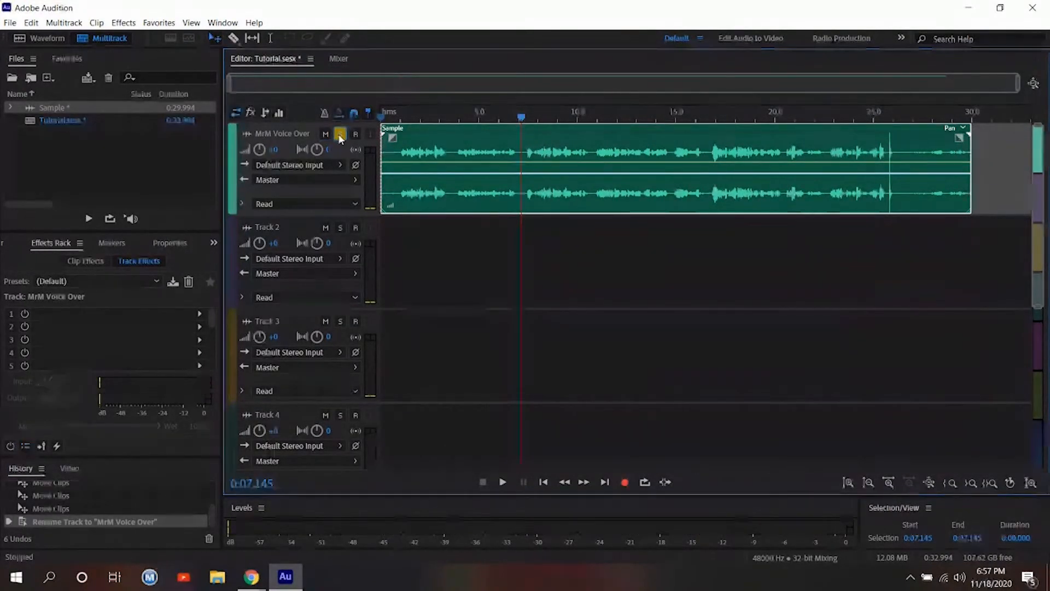
pyautogui.click(339, 135)
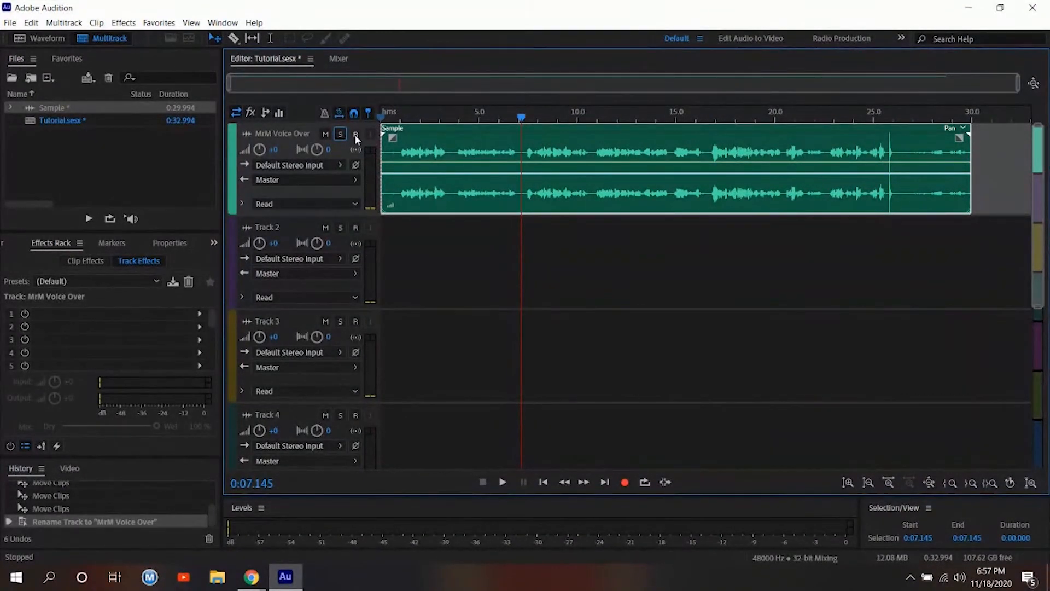
pyautogui.click(355, 134)
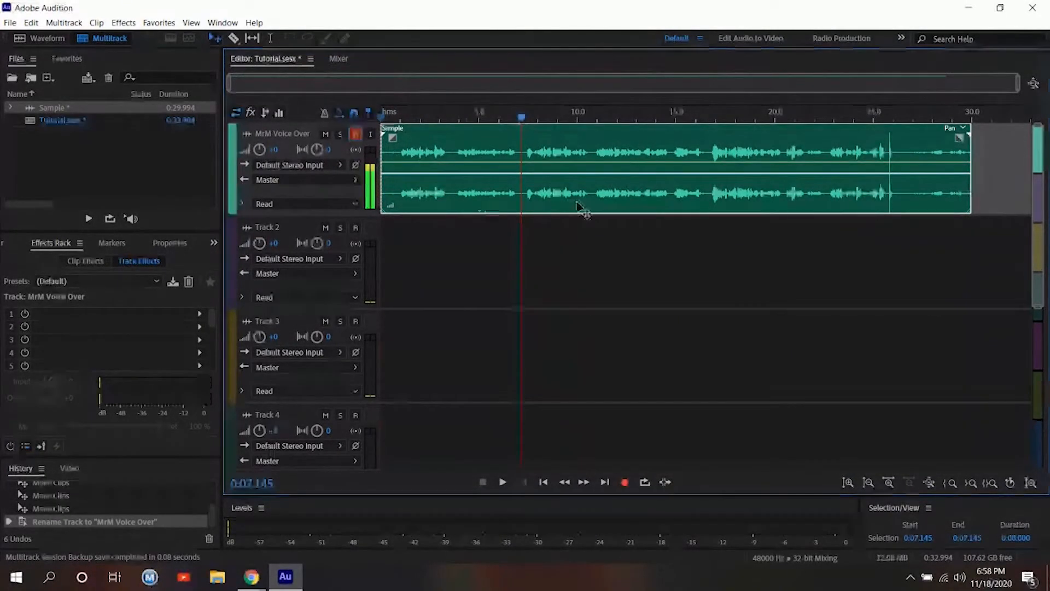
pyautogui.click(354, 136)
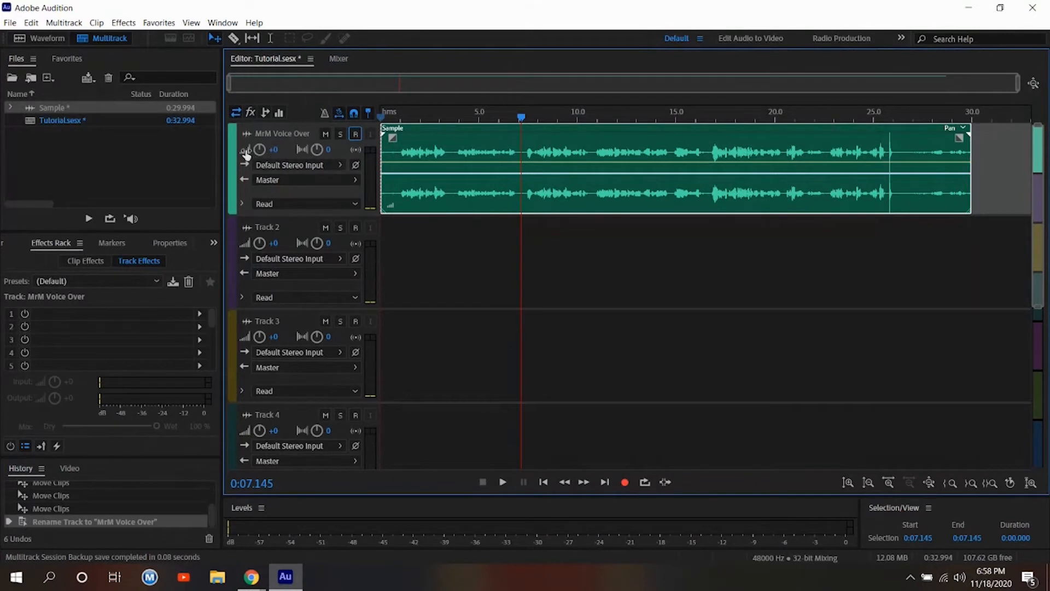
# Raise the MrM Voice Over track's volume to +15.
pyautogui.moveTo(260, 156)
pyautogui.moveTo(273, 150)
pyautogui.mouseDown()
pyautogui.moveTo(305, 150)
pyautogui.moveTo(278, 151)
pyautogui.mouseUp()
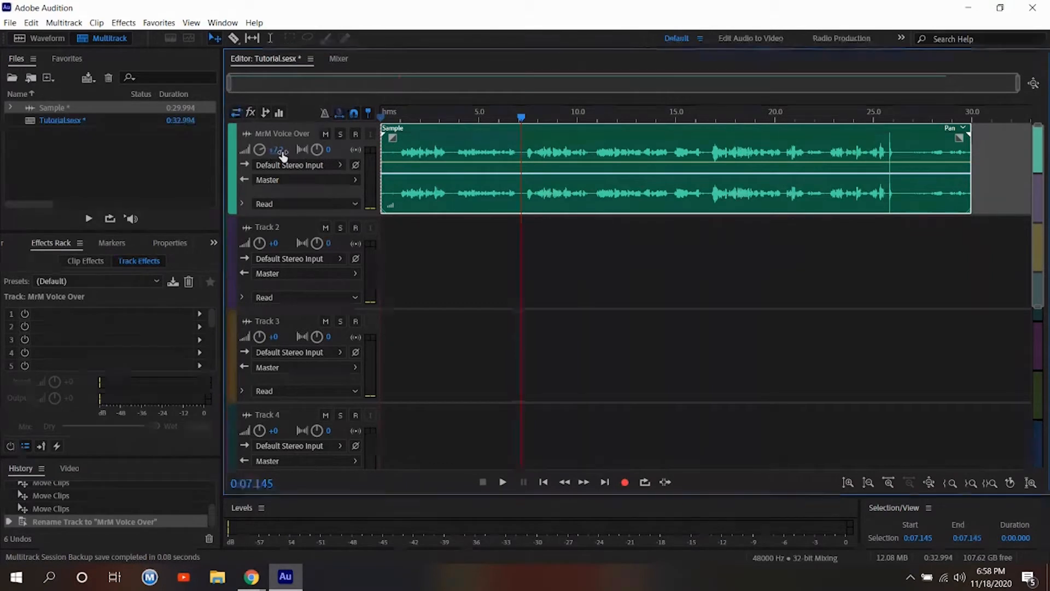
pyautogui.moveTo(263, 151); pyautogui.dragTo(268, 149)
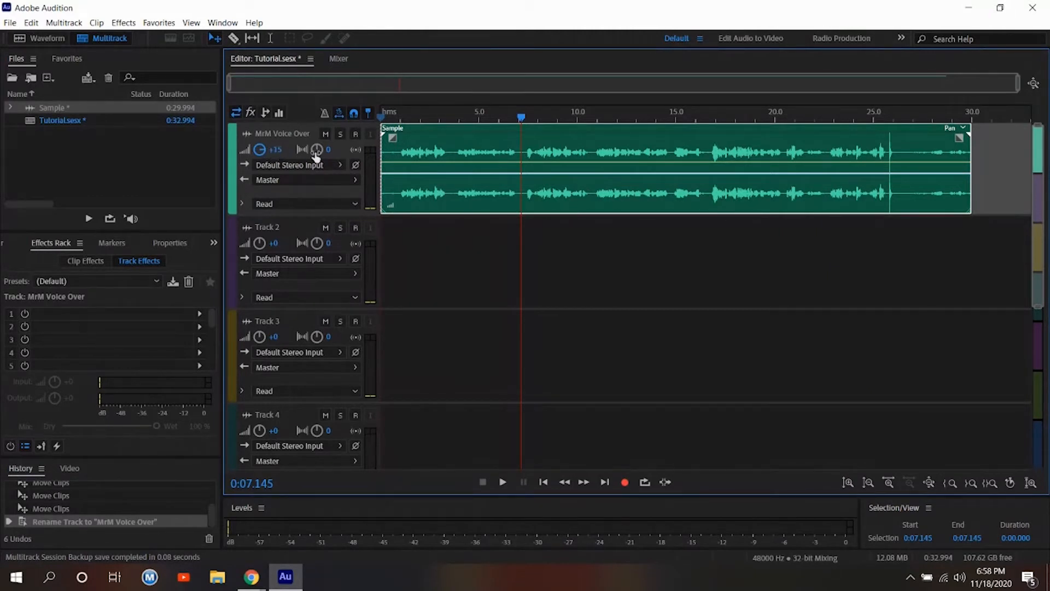
# Play the session from the start with the clipping indicators cleared, lower the MrM Voice Over track's volume during playback, and stop at 0:15.752.
pyautogui.moveTo(520, 120); pyautogui.dragTo(381, 116)
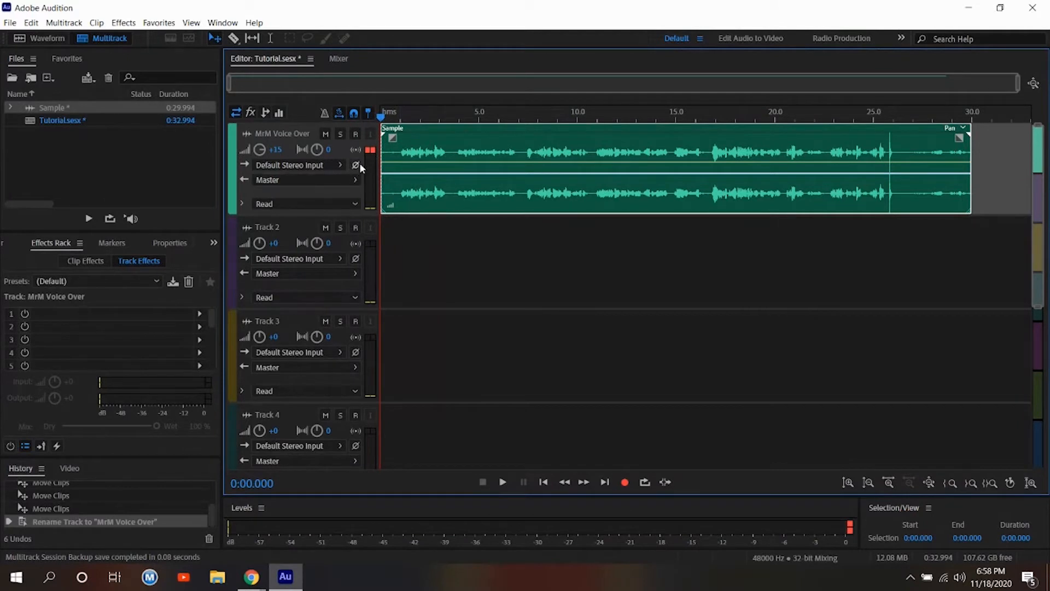
pyautogui.click(850, 527)
pyautogui.click(371, 149)
pyautogui.click(502, 482)
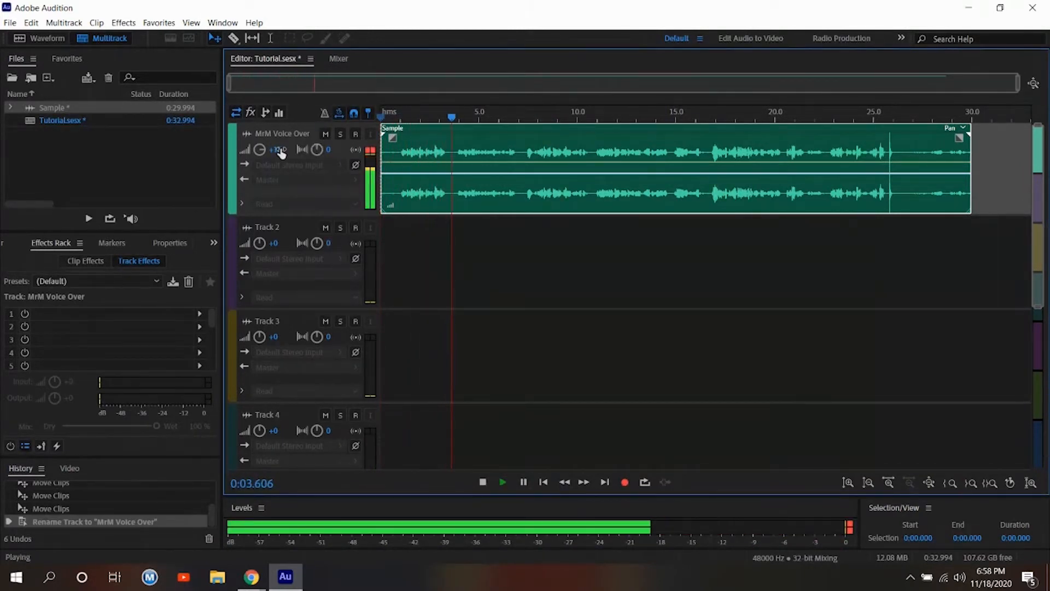
pyautogui.moveTo(281, 150); pyautogui.dragTo(248, 149)
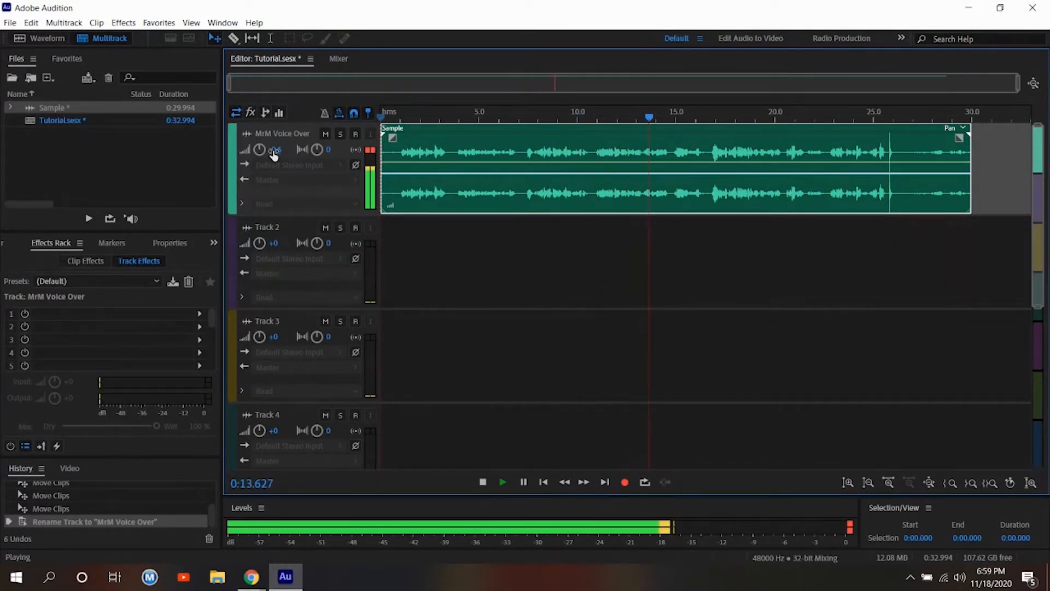
pyautogui.click(483, 483)
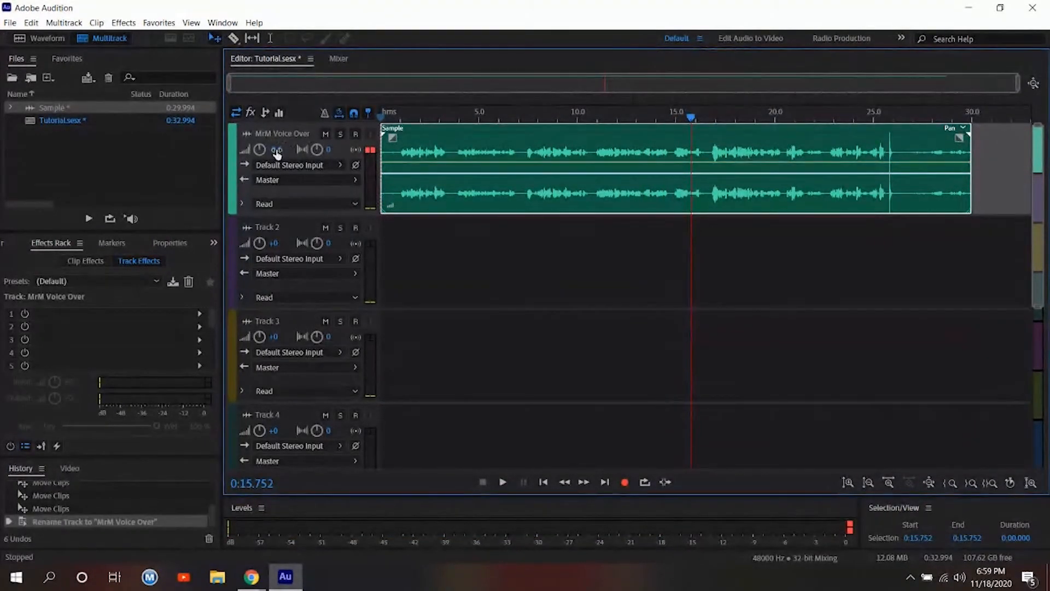
# Return the MrM Voice Over track's volume to 0 and clear the clipping indicators in the level meters.
pyautogui.moveTo(276, 152); pyautogui.dragTo(260, 152)
pyautogui.click(276, 151)
pyautogui.press('Return')
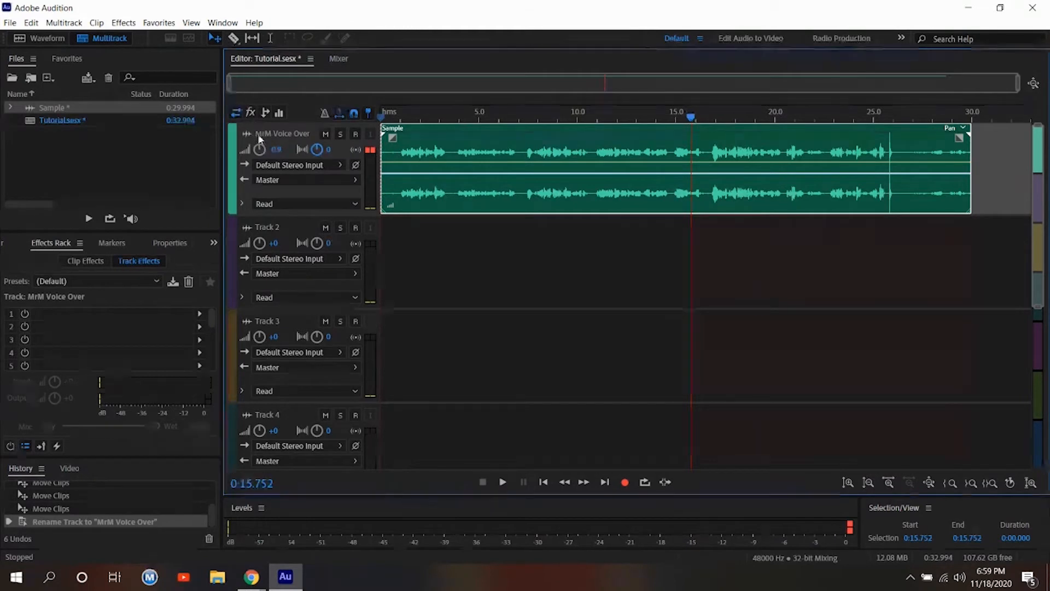
pyautogui.click(278, 149)
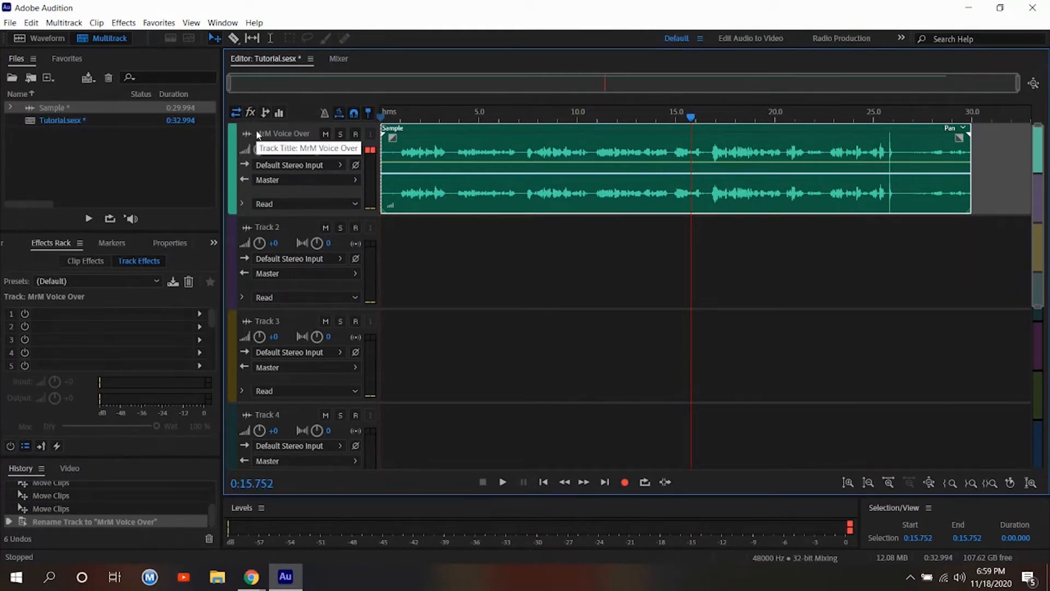
pyautogui.press('Return')
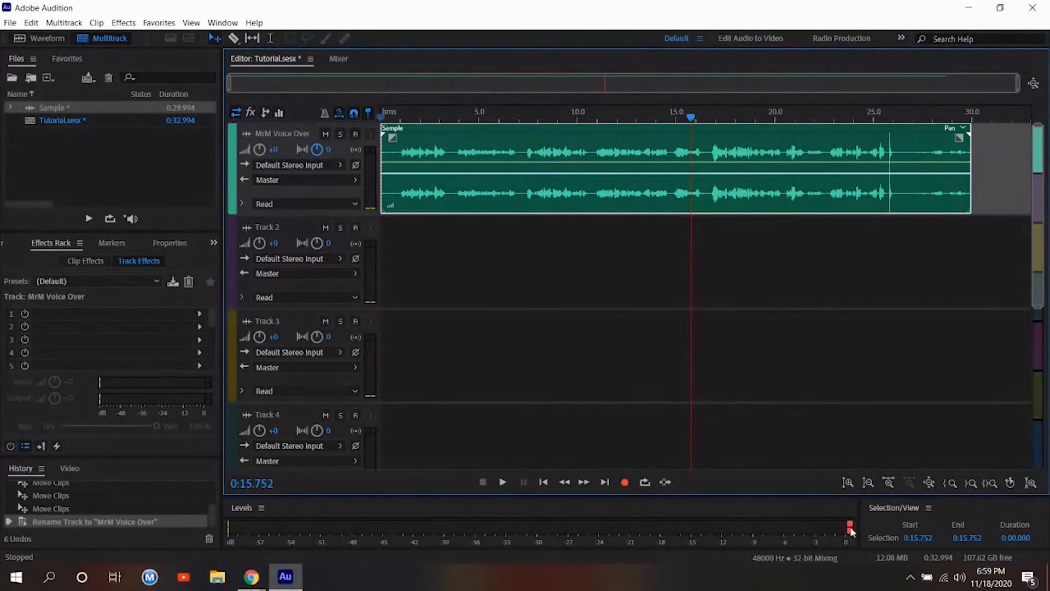
pyautogui.click(851, 527)
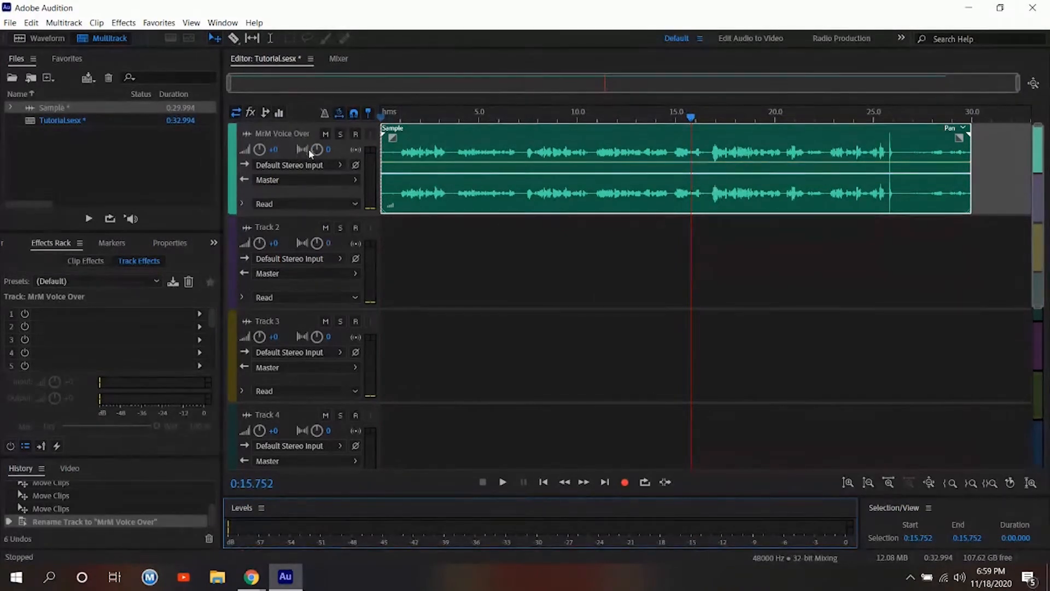
# Pan the MrM Voice Over track left to about L6.4 and return the pan to 0.
pyautogui.moveTo(310, 148); pyautogui.dragTo(286, 148)
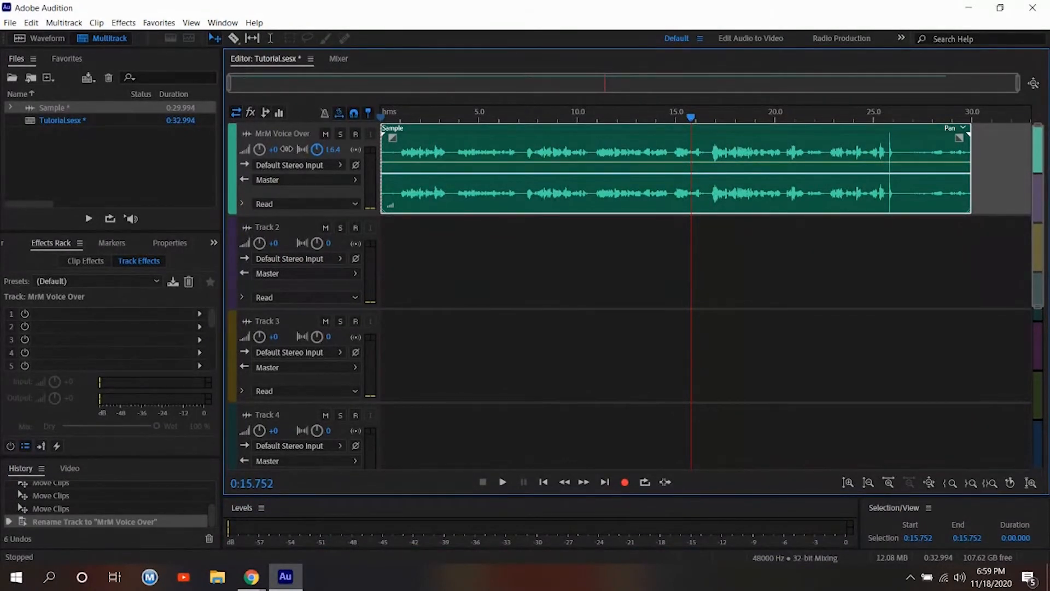
pyautogui.moveTo(286, 149); pyautogui.dragTo(312, 150)
pyautogui.moveTo(318, 150)
pyautogui.mouseDown()
pyautogui.moveTo(305, 152)
pyautogui.moveTo(319, 154)
pyautogui.mouseUp()
# Review the input, output and automation mode options of the MrM Voice Over track, keeping Default Stereo Input, Master and Read.
pyautogui.click(339, 165)
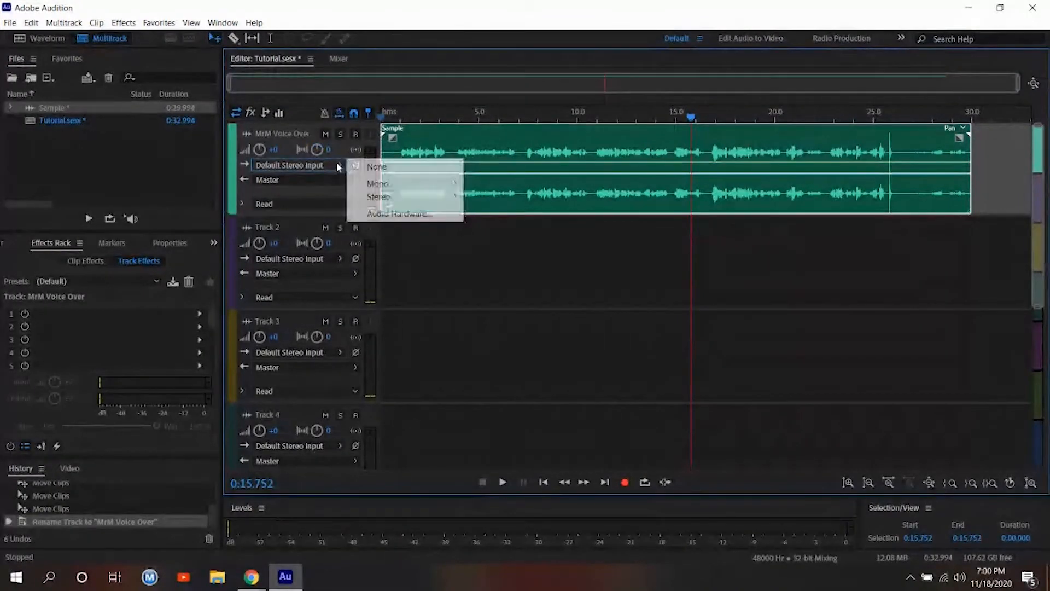
pyautogui.click(308, 181)
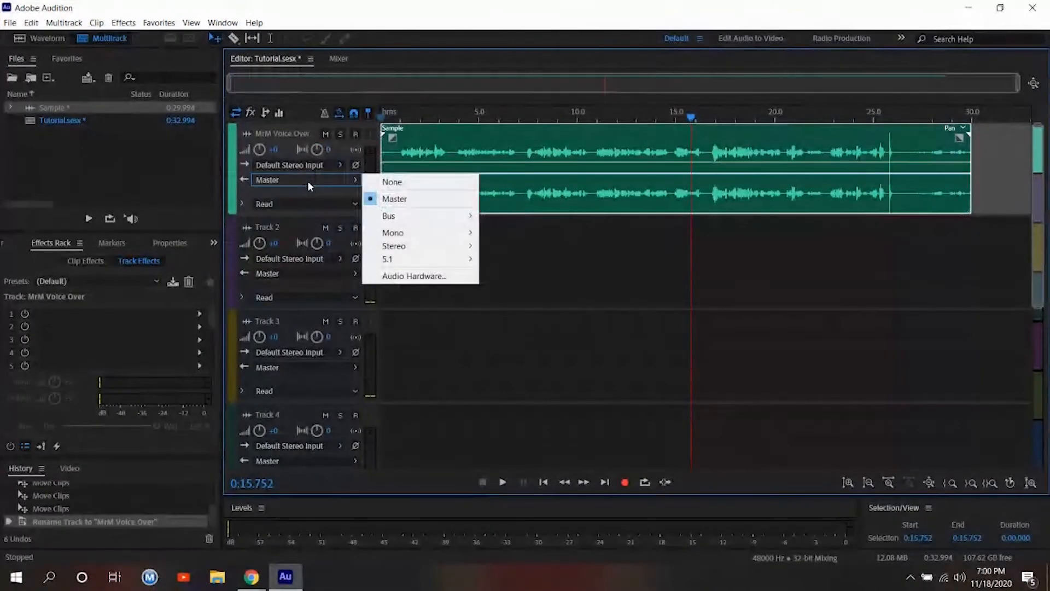
pyautogui.click(313, 202)
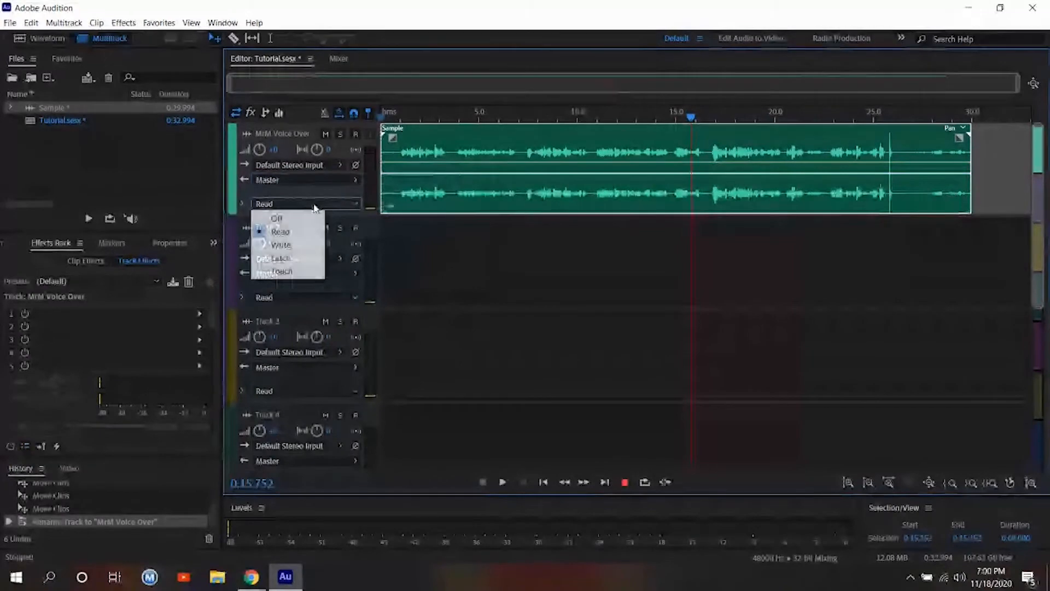
pyautogui.click(323, 203)
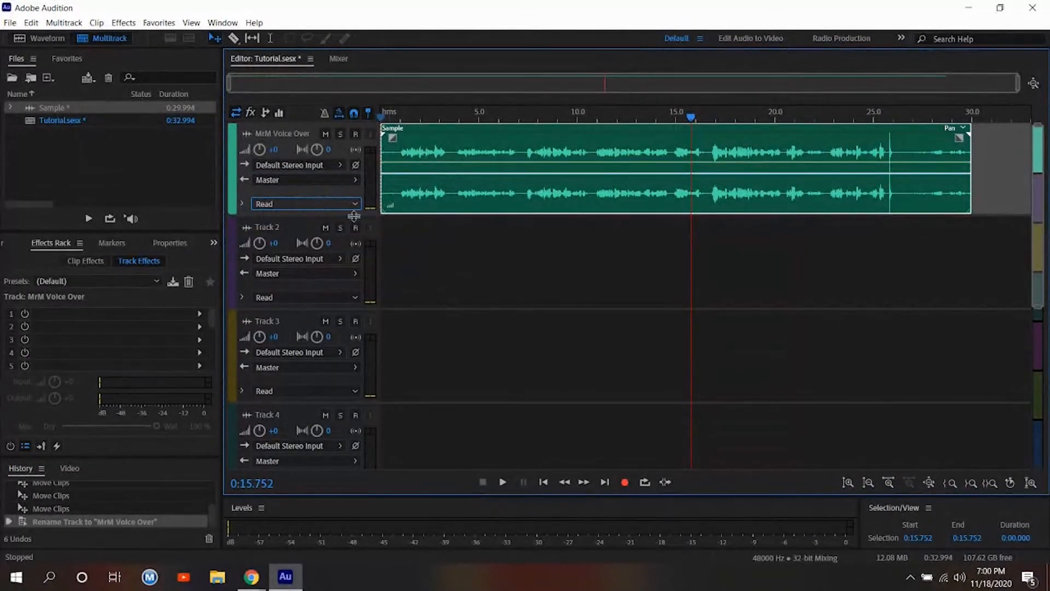
# Mute the MrM Voice Over track once more and unmute it.
pyautogui.click(323, 137)
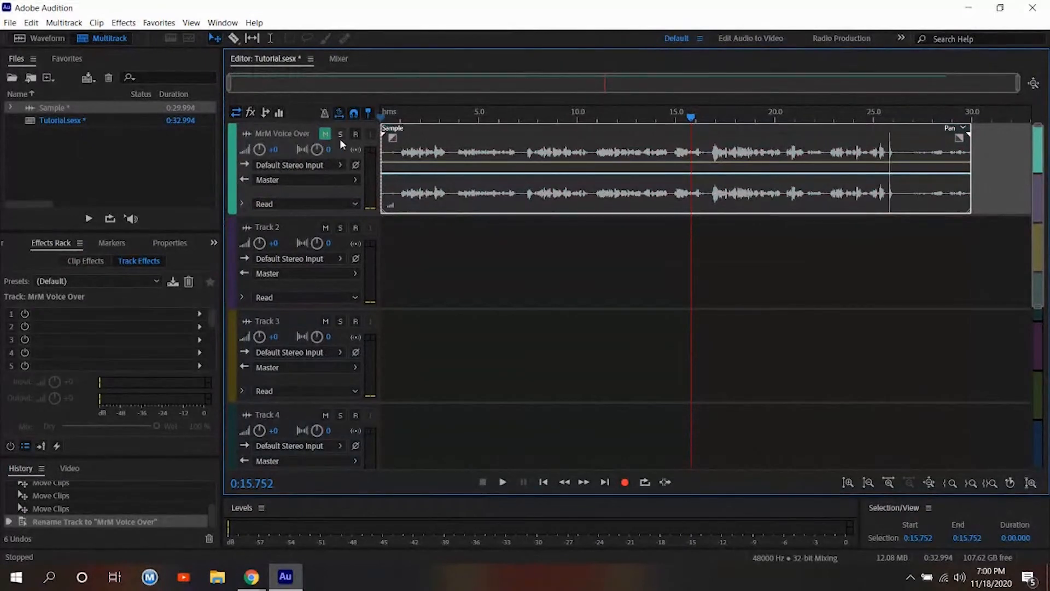
pyautogui.click(328, 137)
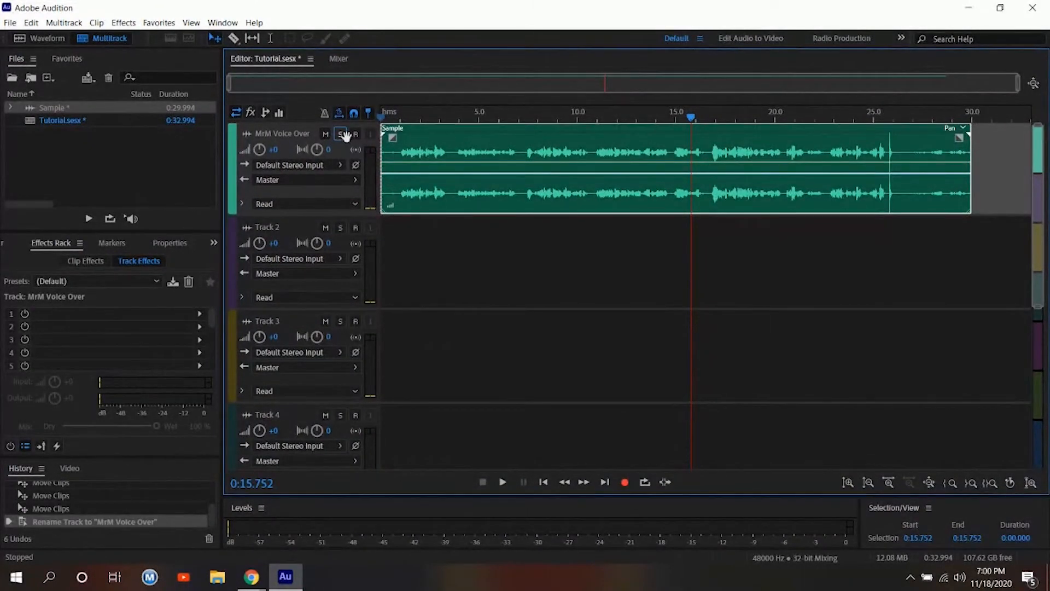
# Arm the MrM Voice Over track for recording, disarm it, and select the Tutorial.sesx session file.
pyautogui.click(354, 137)
pyautogui.click(354, 138)
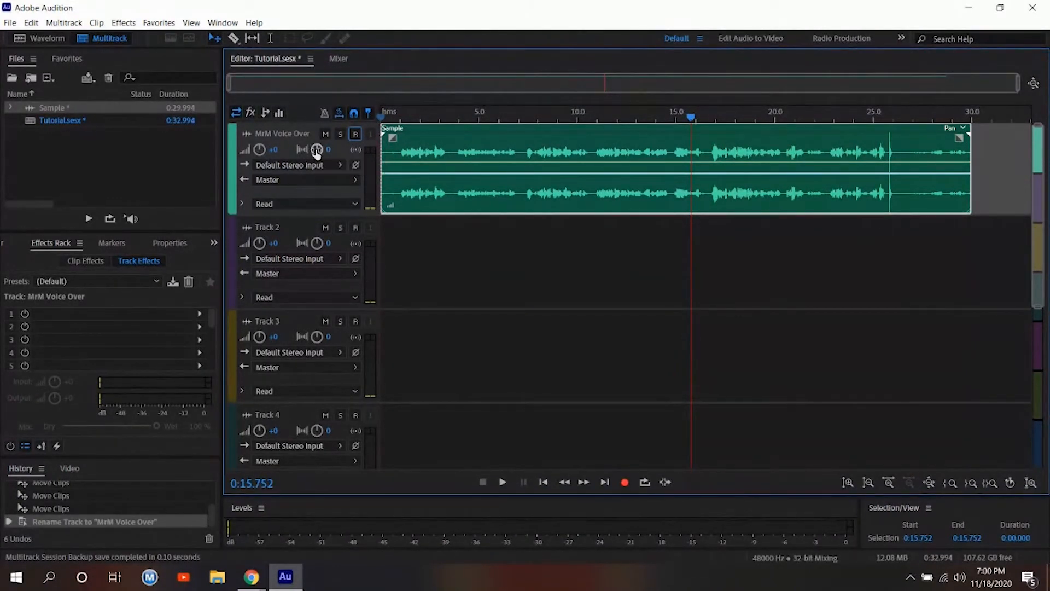
pyautogui.click(70, 122)
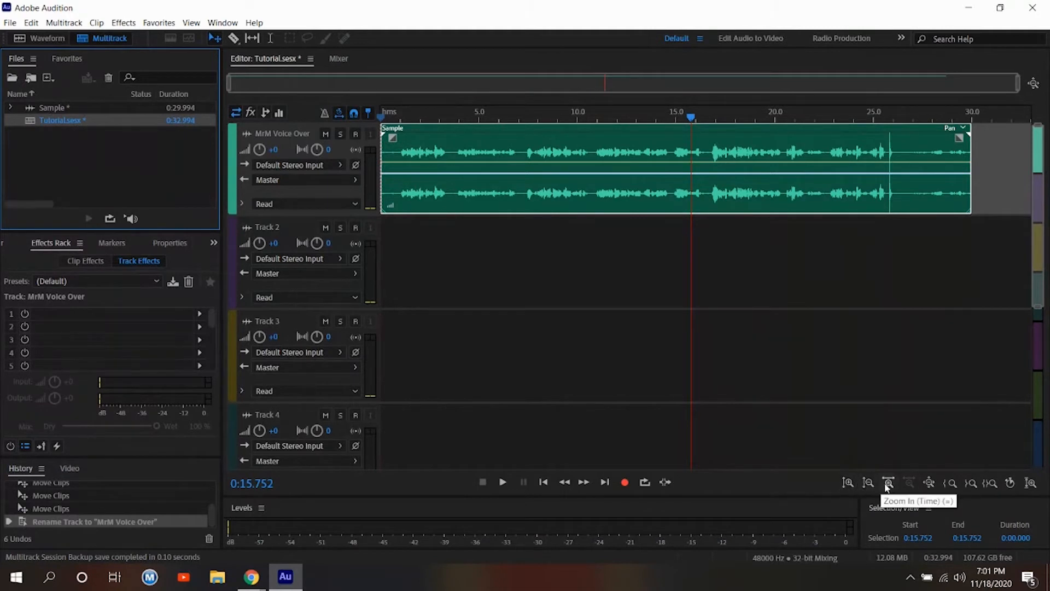
# Enlarge the track heights until the MrM Voice Over track fills the editor, and shrink them back.
pyautogui.click(850, 483)
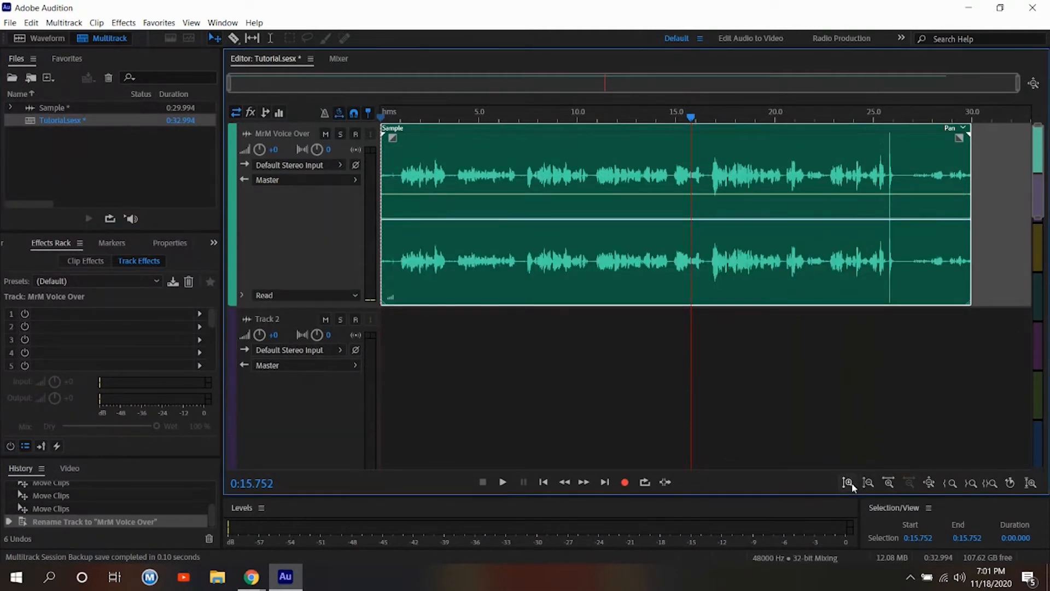
pyautogui.click(849, 482)
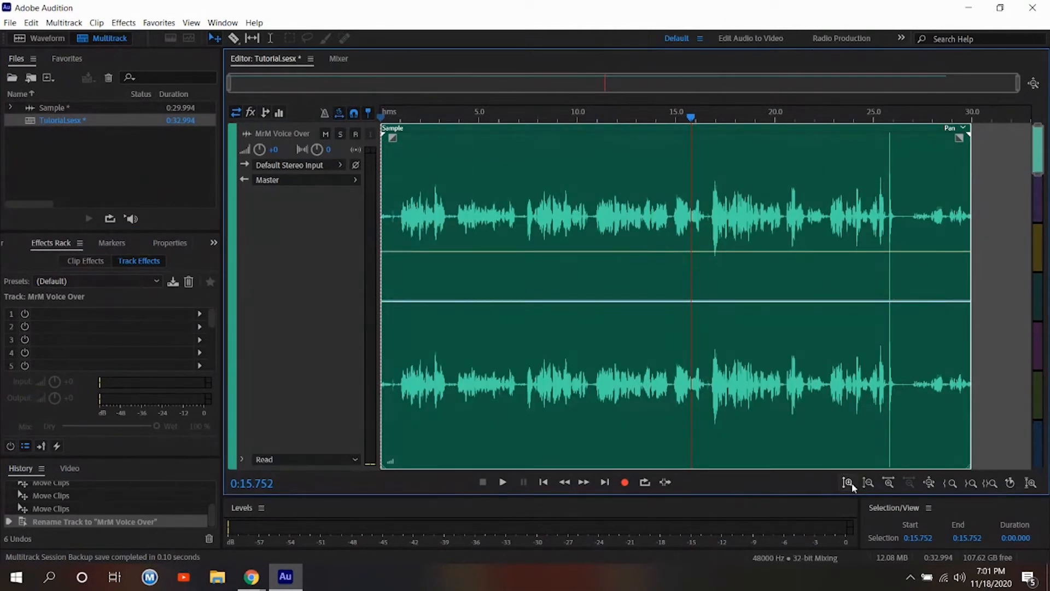
pyautogui.click(870, 484)
pyautogui.click(870, 484)
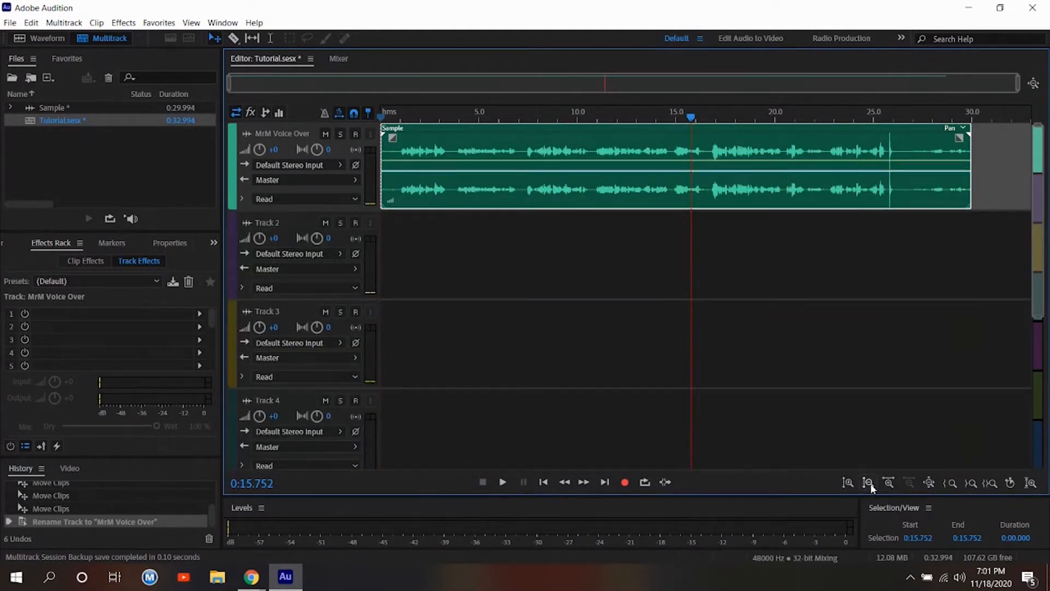
# Zoom the timeline in and out in time, fit the whole session in view, and enlarge the track heights again.
pyautogui.click(889, 484)
pyautogui.click(889, 483)
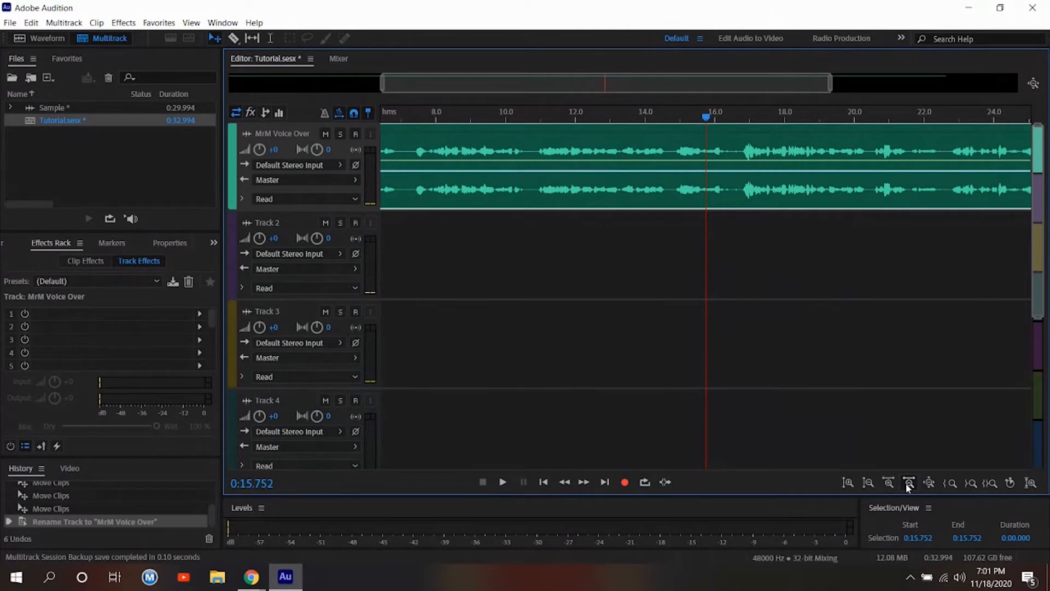
pyautogui.click(908, 484)
pyautogui.click(909, 484)
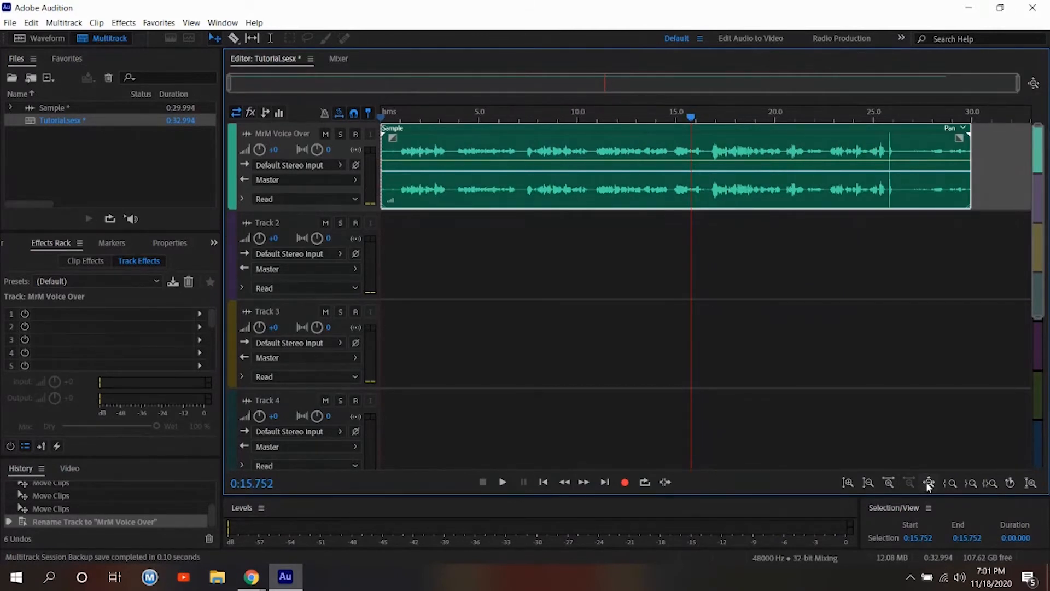
pyautogui.click(929, 483)
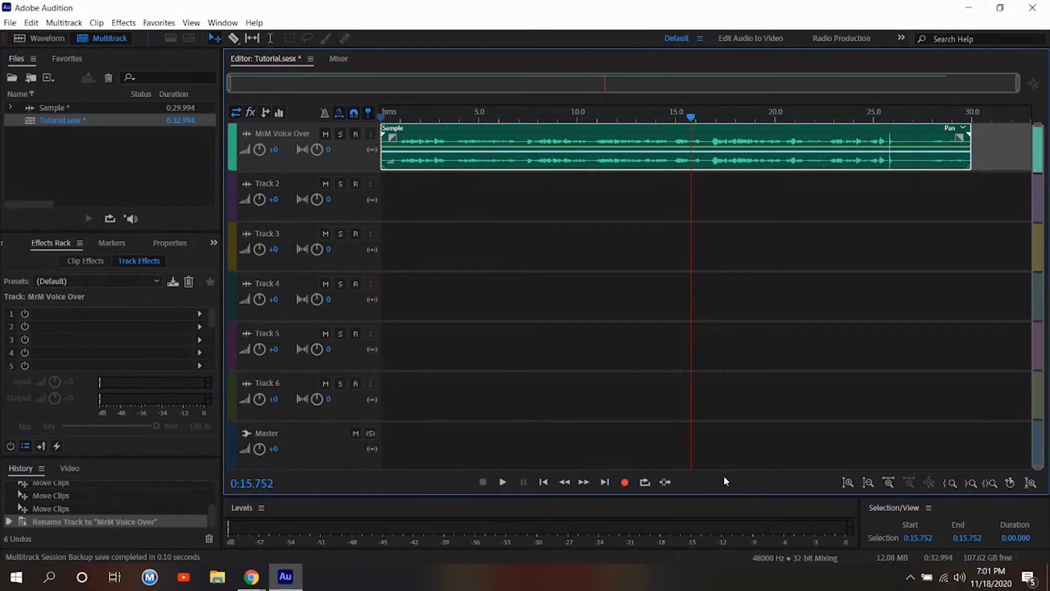
pyautogui.click(847, 482)
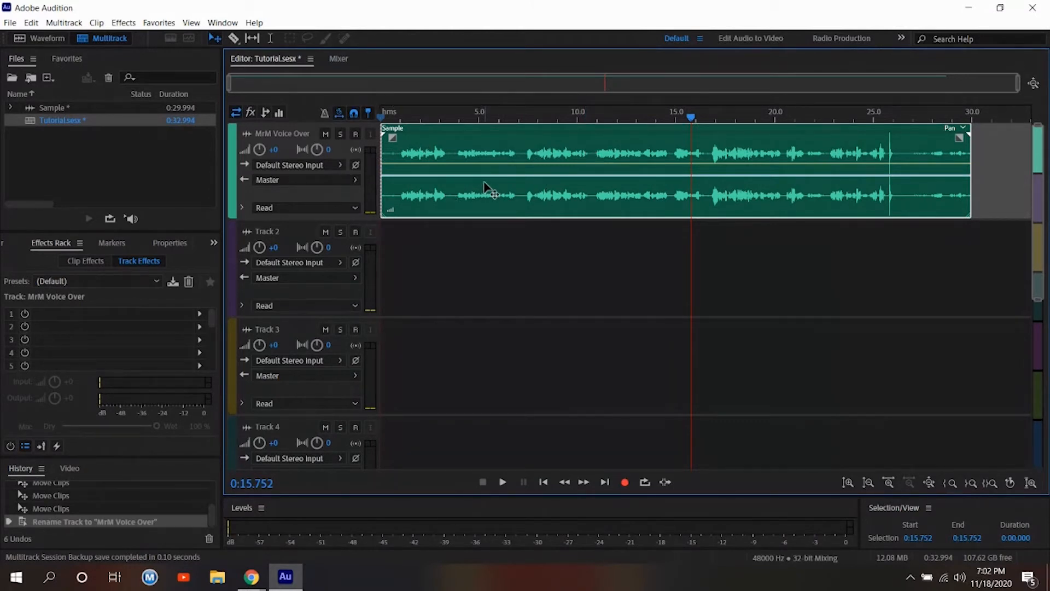
# Play the opening silence of the voice clip from 0:00.000 to about 0:01.290 and return the playhead to the start.
pyautogui.moveTo(692, 121); pyautogui.dragTo(356, 114)
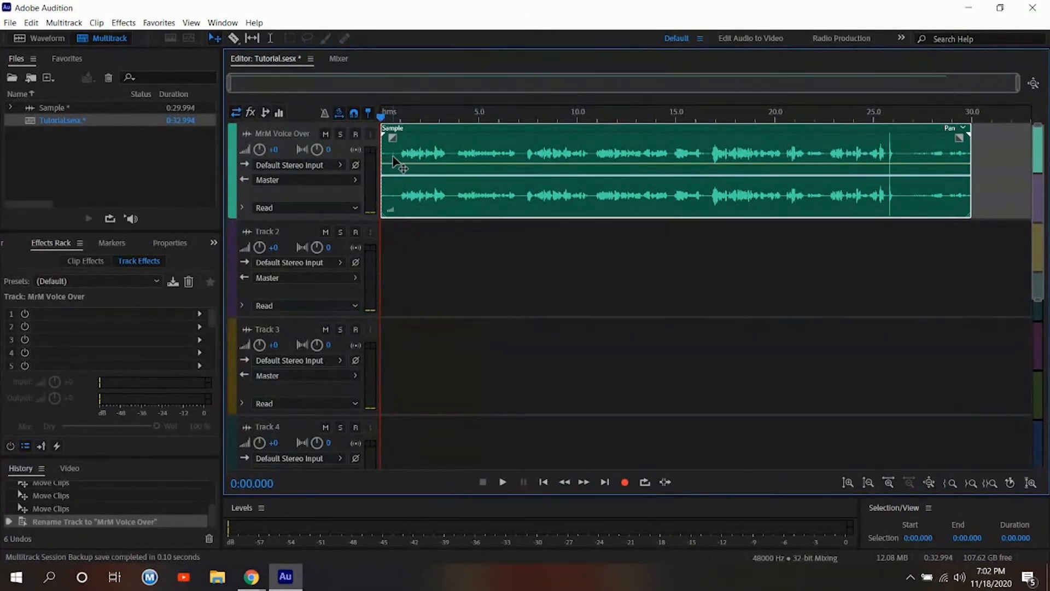
pyautogui.click(502, 484)
pyautogui.click(503, 484)
pyautogui.click(484, 482)
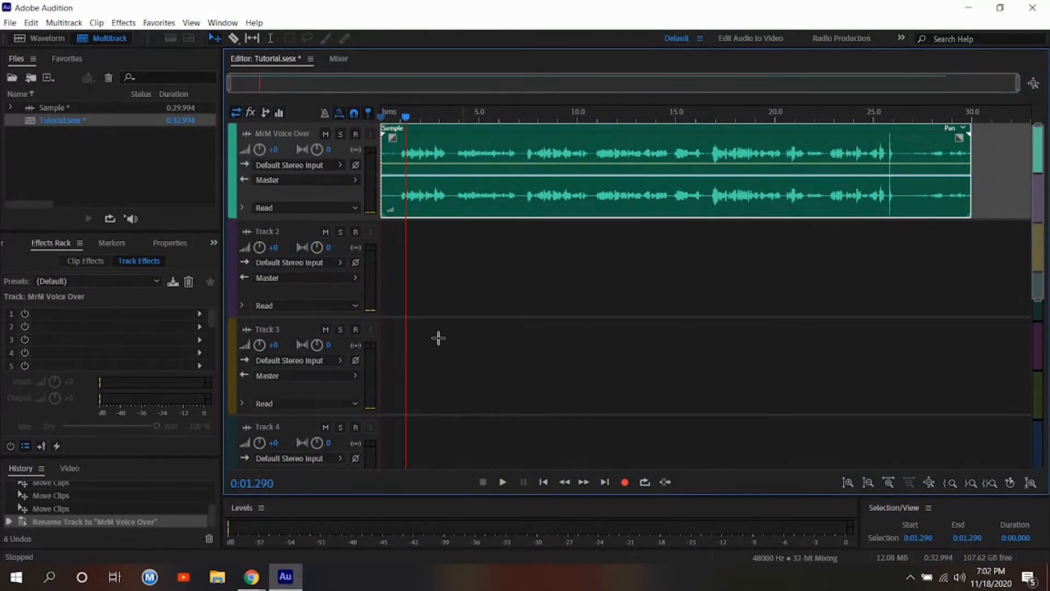
pyautogui.moveTo(406, 120); pyautogui.dragTo(381, 116)
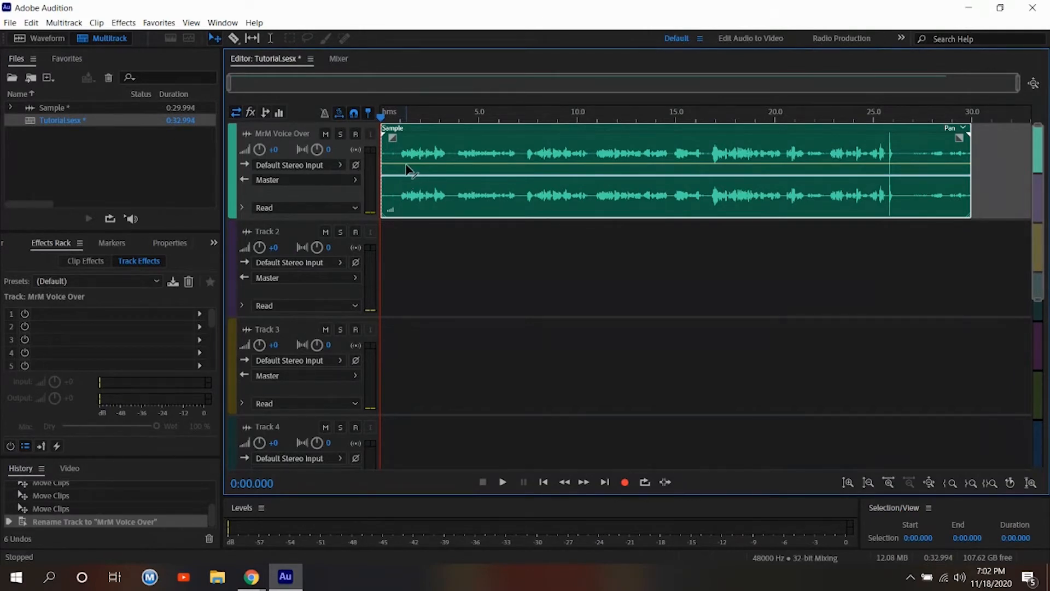
# Open the Sample clip in the waveform editor and delete the silence from 0:00.000 to about 0:00.963, accepting the multitrack sync alert.
pyautogui.doubleClick(461, 147)
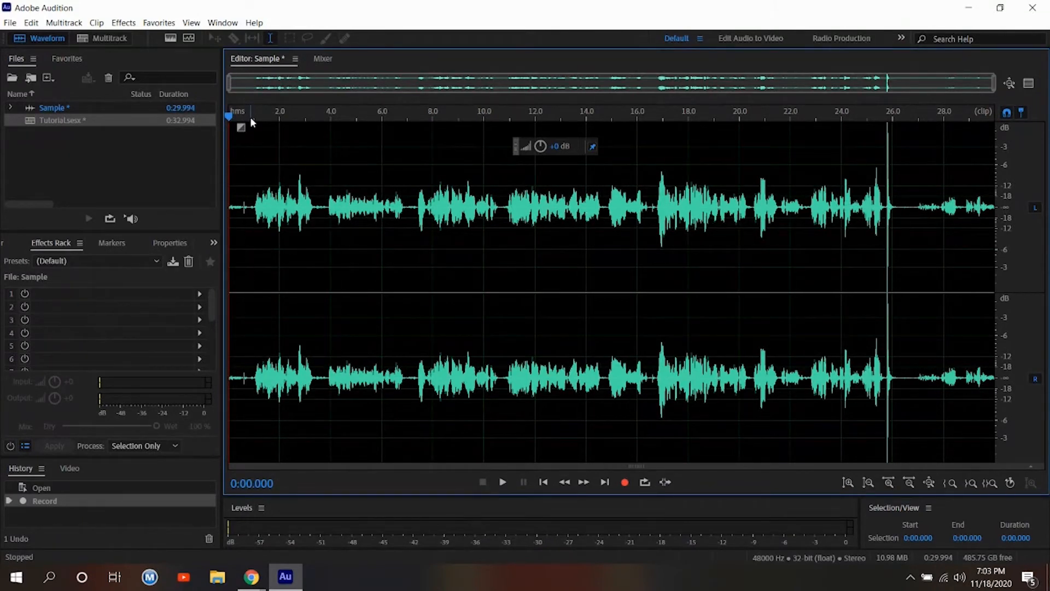
pyautogui.click(255, 287)
pyautogui.click(253, 293)
pyautogui.moveTo(253, 293); pyautogui.dragTo(219, 285)
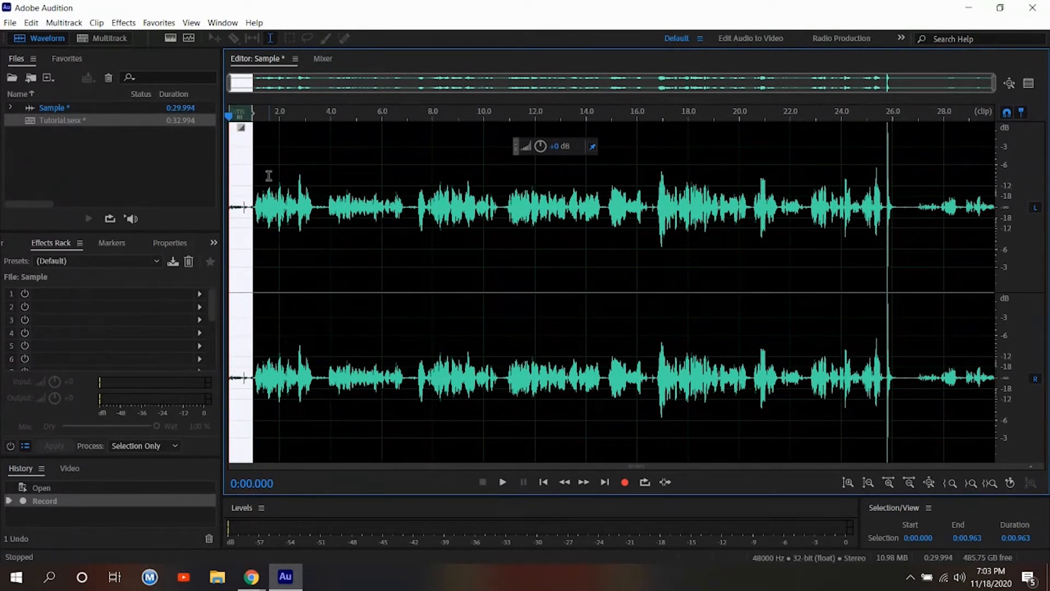
pyautogui.press('Delete')
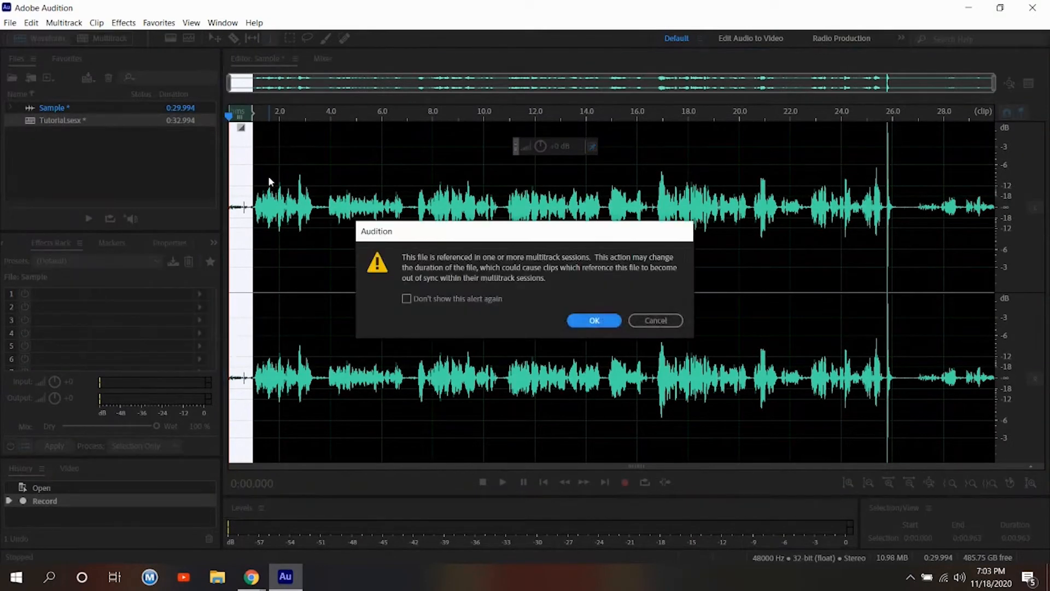
pyautogui.click(585, 321)
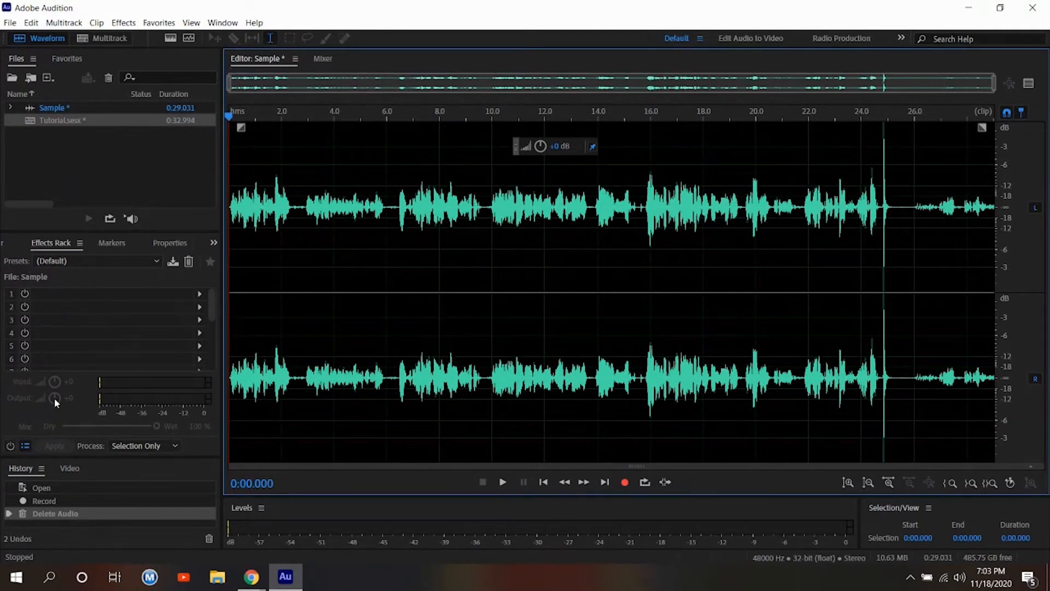
# Return to the multitrack session and play the opening of the shortened voice clip to about 0:02.278.
pyautogui.click(97, 36)
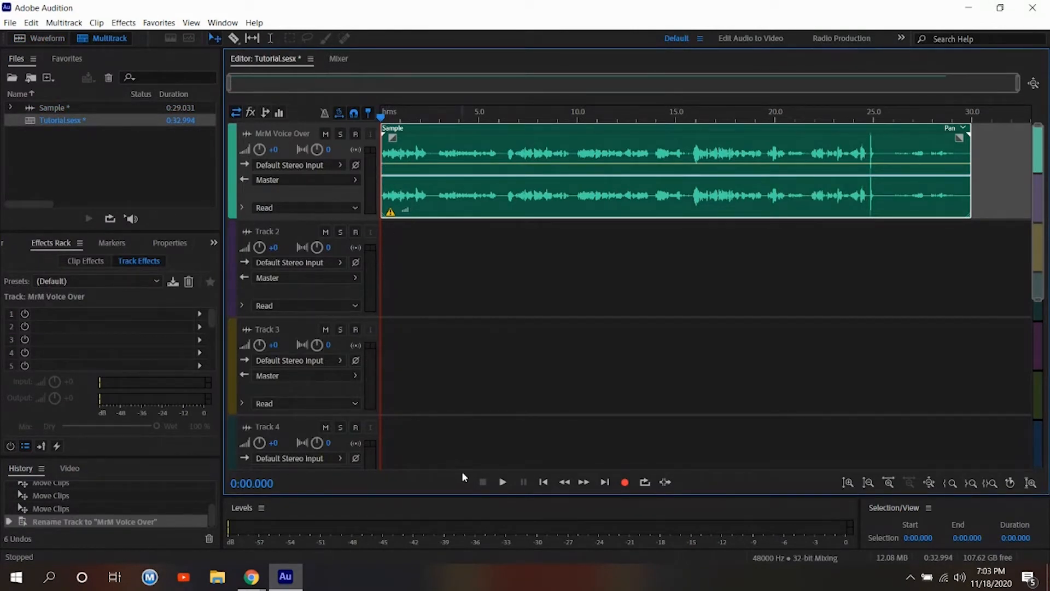
pyautogui.click(502, 482)
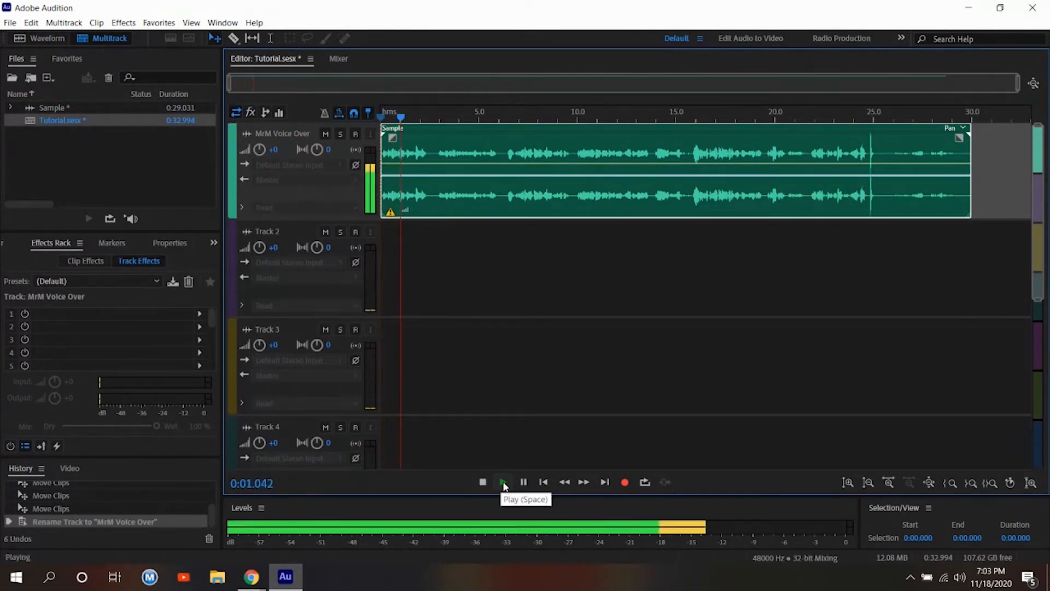
pyautogui.click(483, 482)
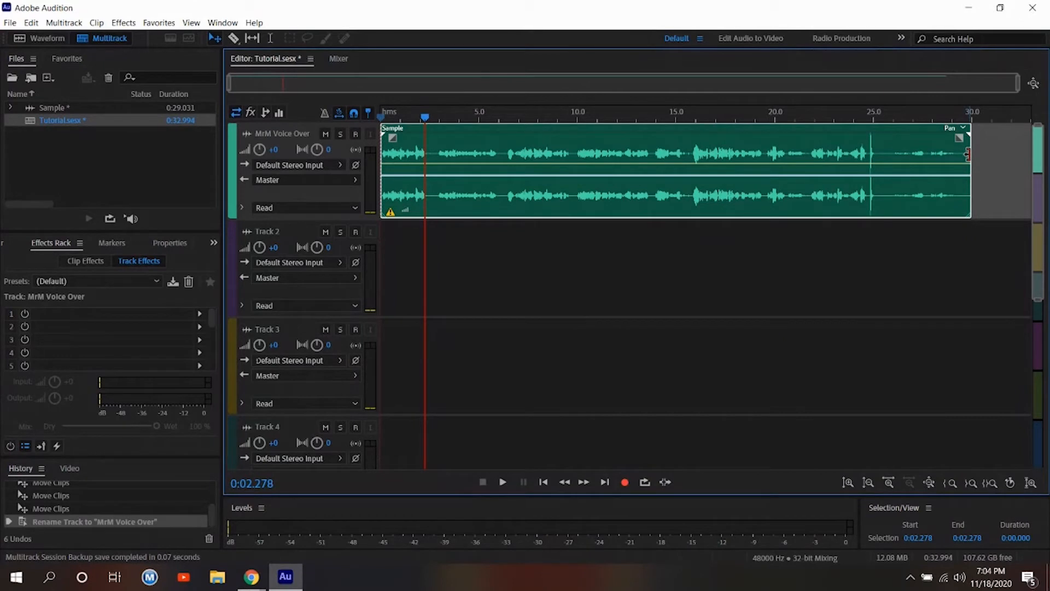
# Trim the end of the Sample clip back to about 24.6 s, before the noise spike, and play the ending from about 0:22.908.
pyautogui.moveTo(967, 155); pyautogui.dragTo(872, 164)
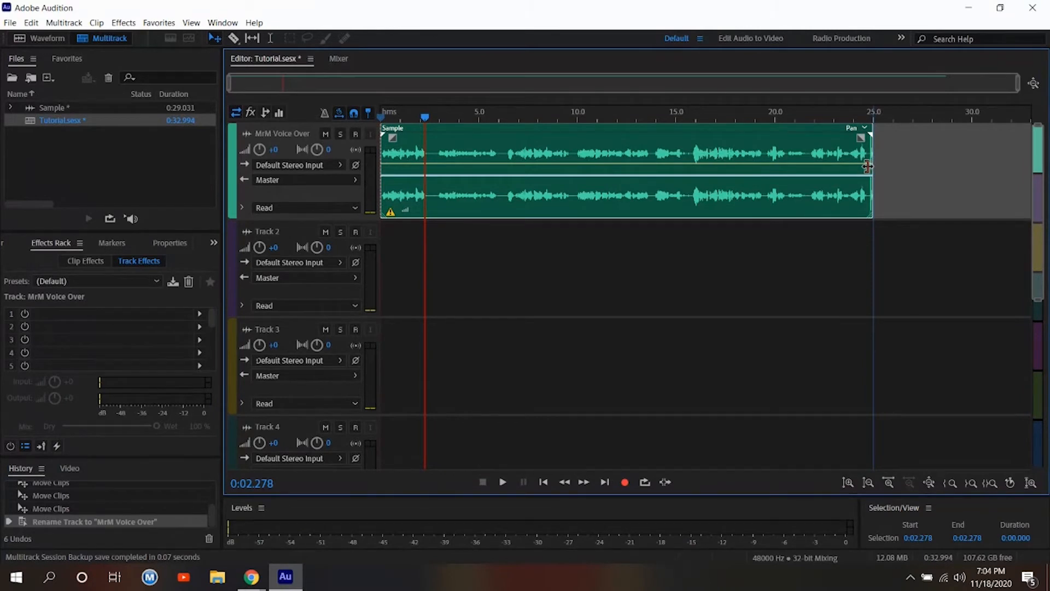
pyautogui.moveTo(866, 166); pyautogui.dragTo(865, 166)
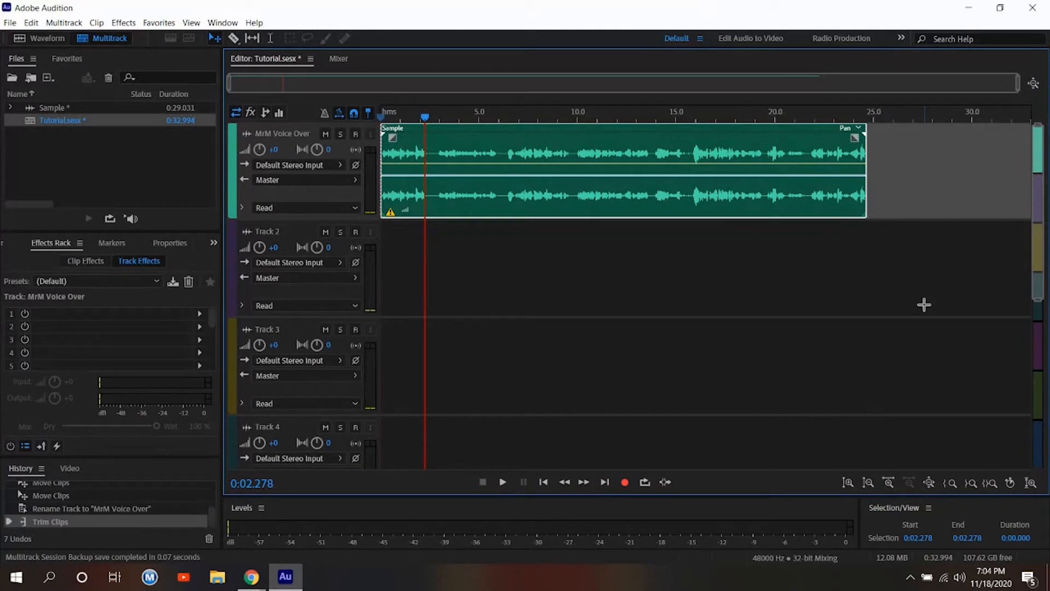
pyautogui.moveTo(425, 121); pyautogui.dragTo(832, 116)
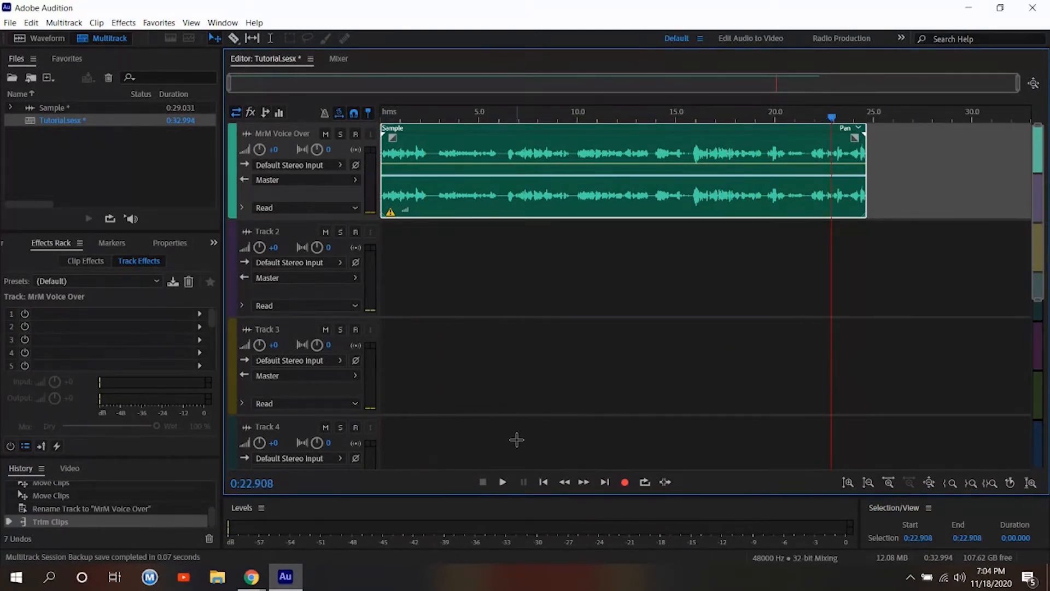
pyautogui.click(504, 486)
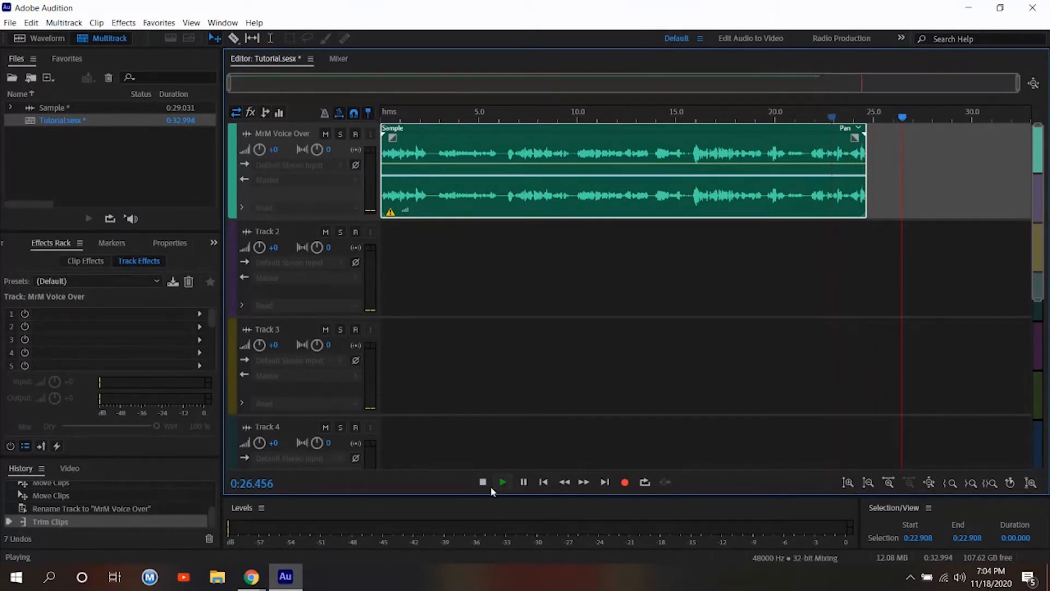
pyautogui.click(483, 485)
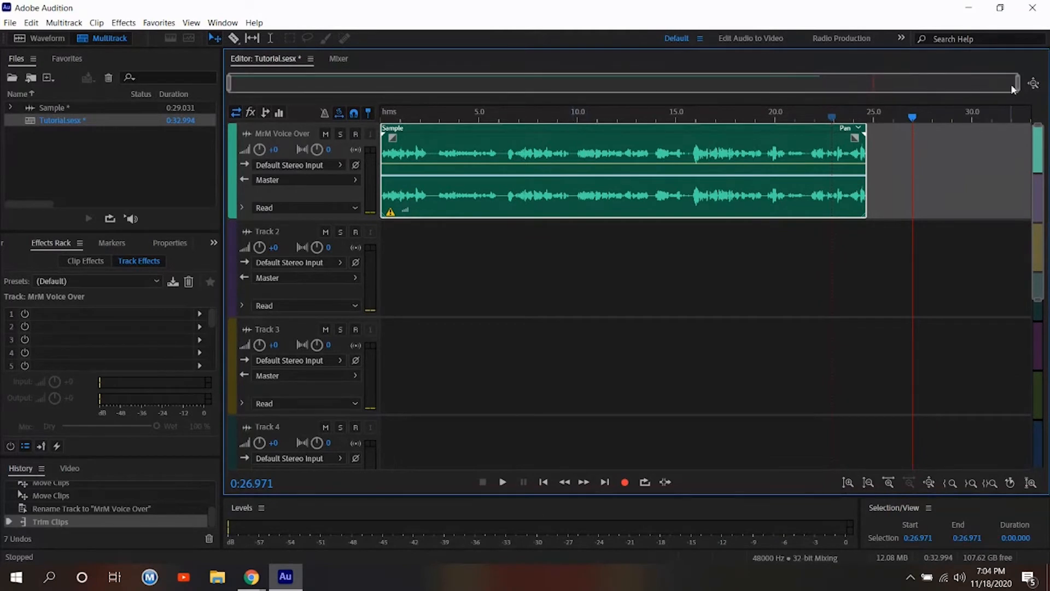
# Delete the Trim Clips action from the session's history.
pyautogui.click(1033, 85)
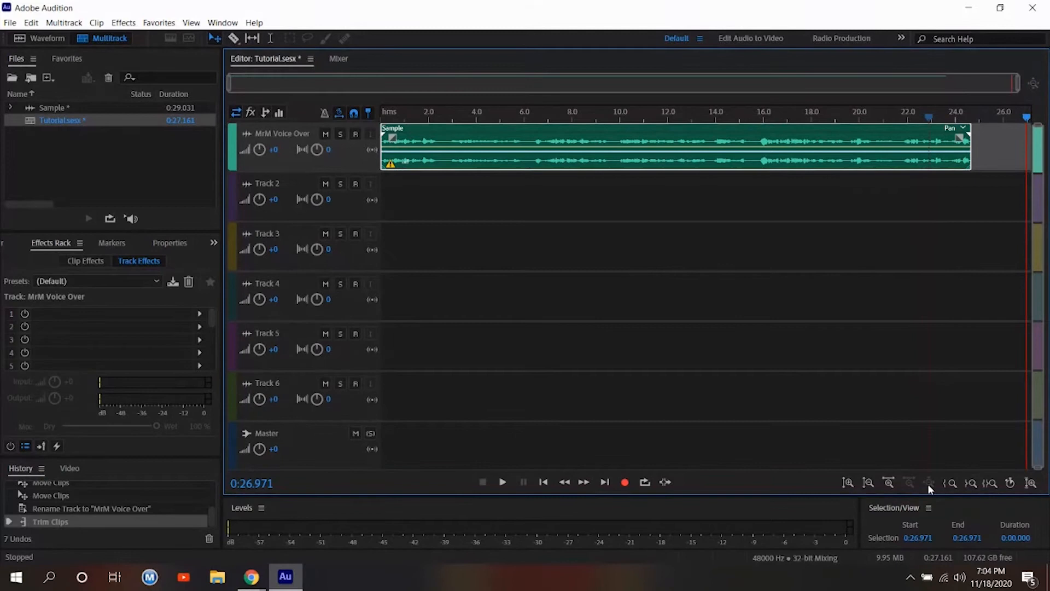
pyautogui.click(868, 483)
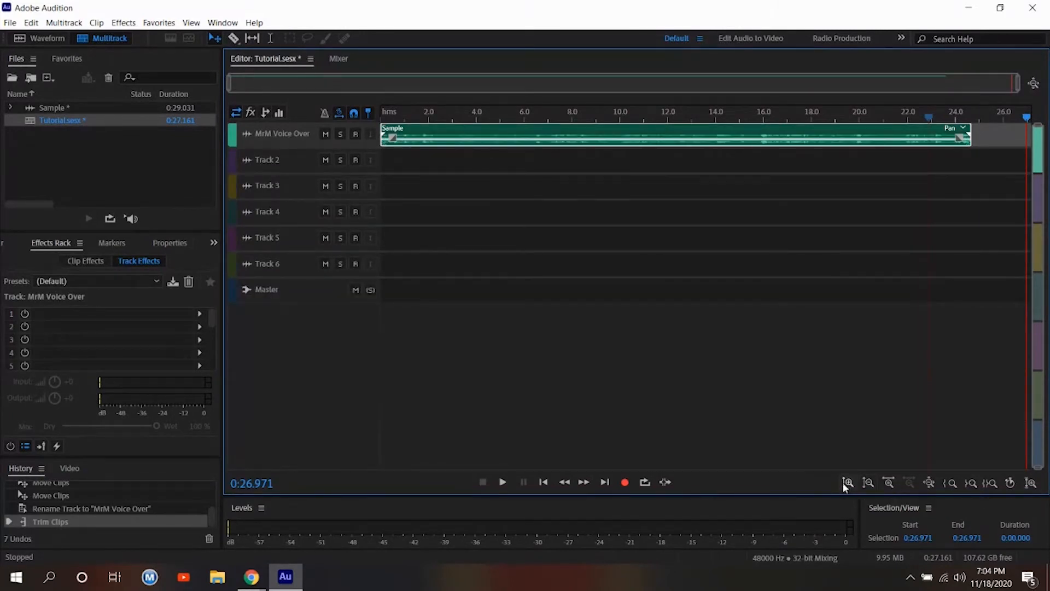
pyautogui.click(848, 483)
pyautogui.click(848, 483)
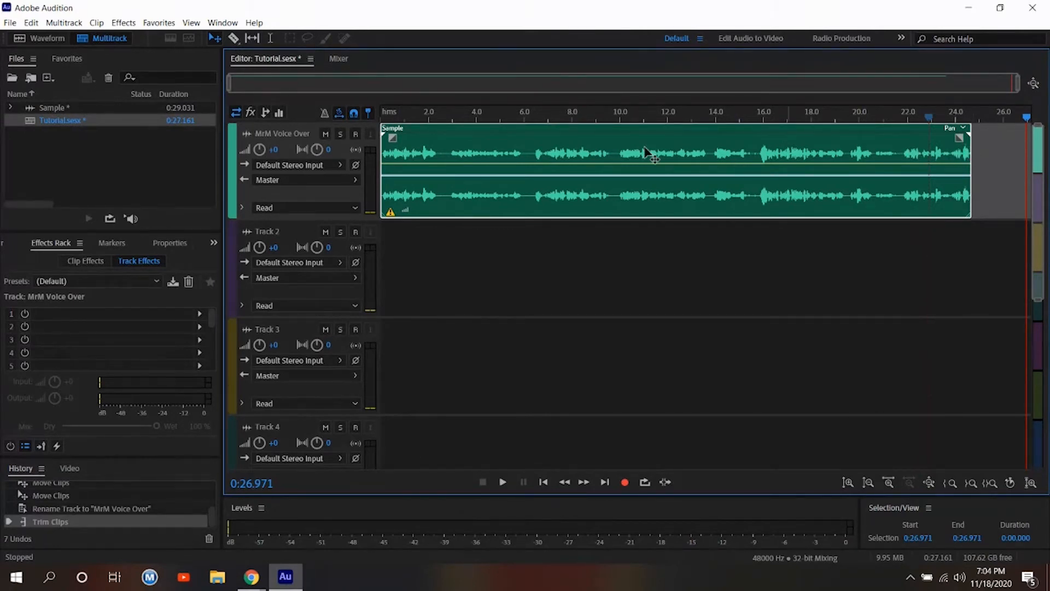
pyautogui.click(25, 523)
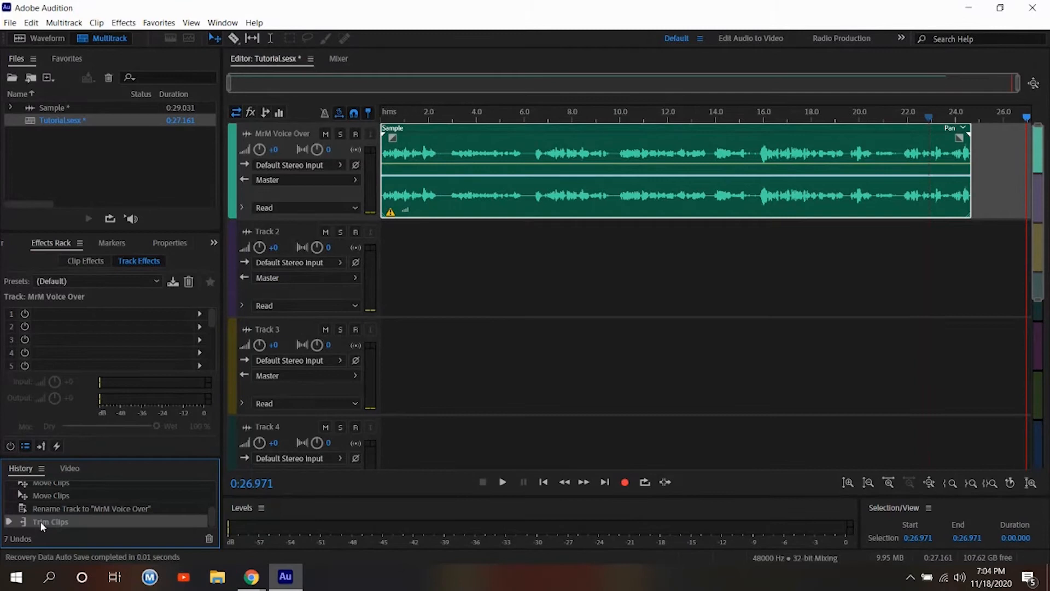
pyautogui.click(208, 539)
pyautogui.click(566, 305)
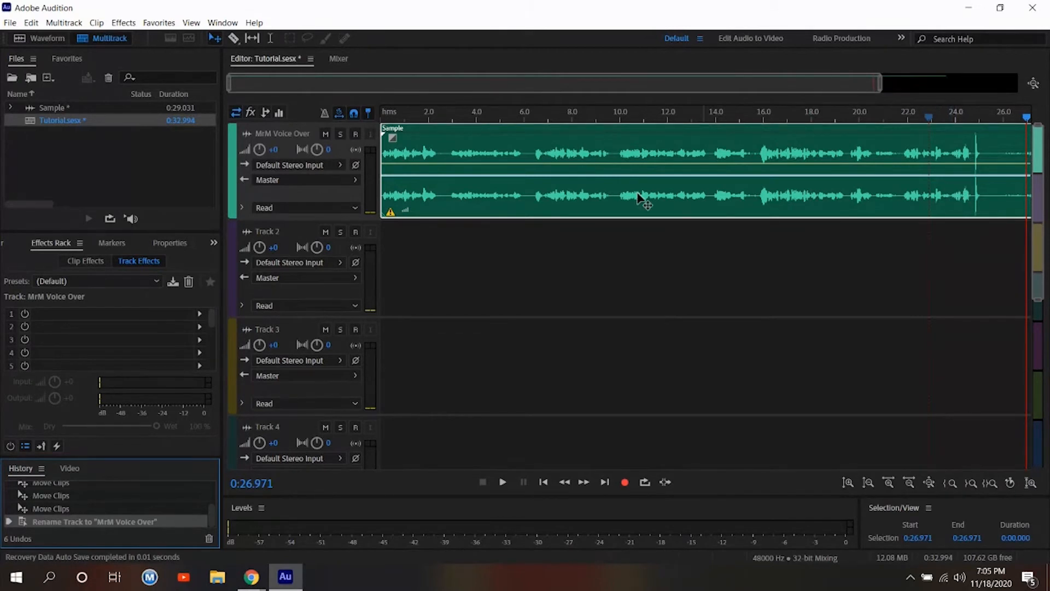
# Split the Sample clip with the Razor just before the noise spike at about 24.7 s and delete the piece after the cut.
pyautogui.click(235, 38)
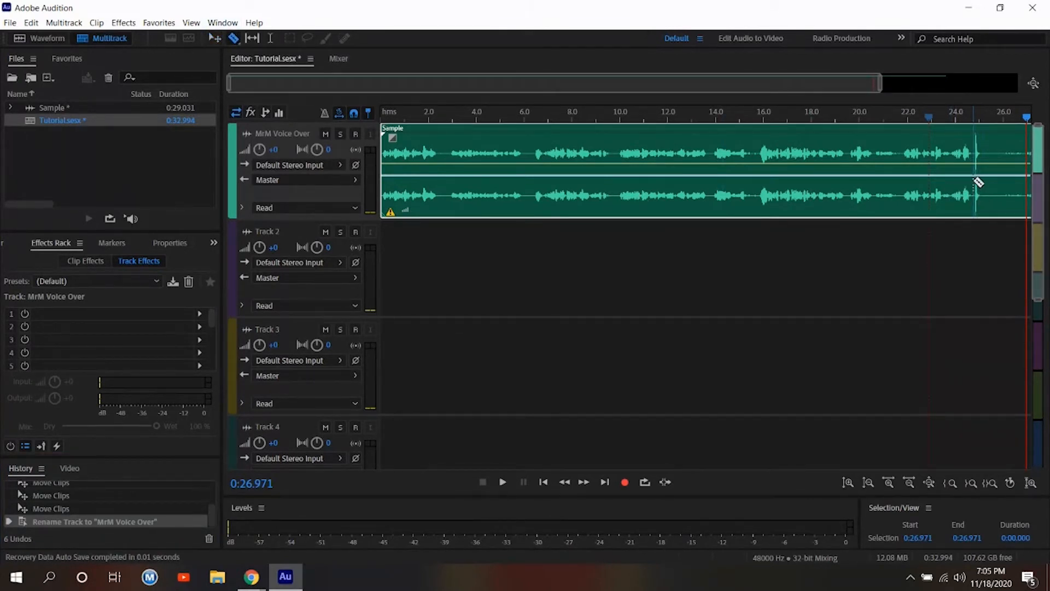
pyautogui.click(976, 181)
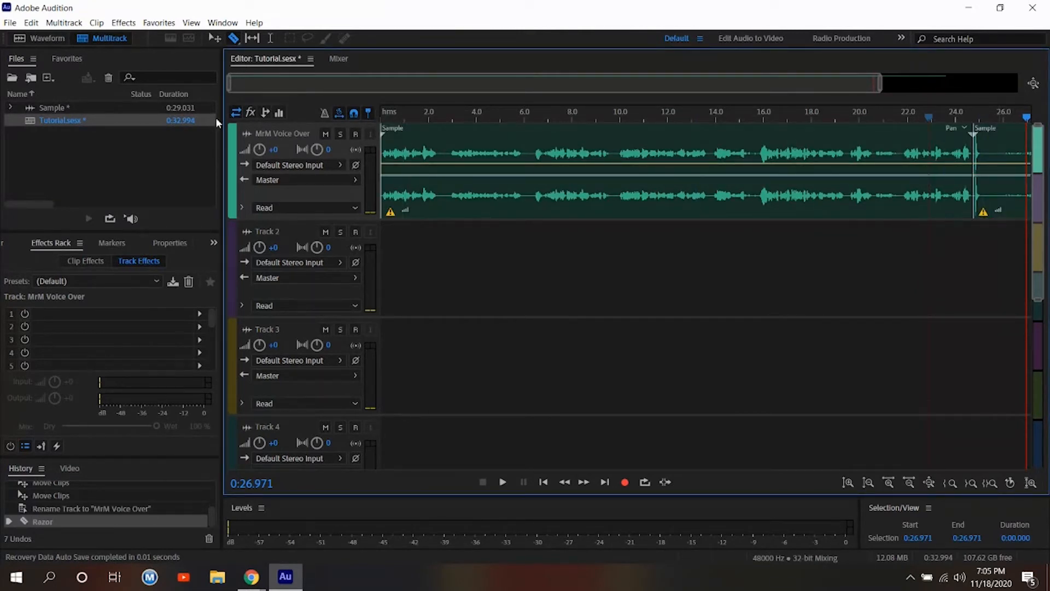
pyautogui.click(214, 40)
pyautogui.click(999, 168)
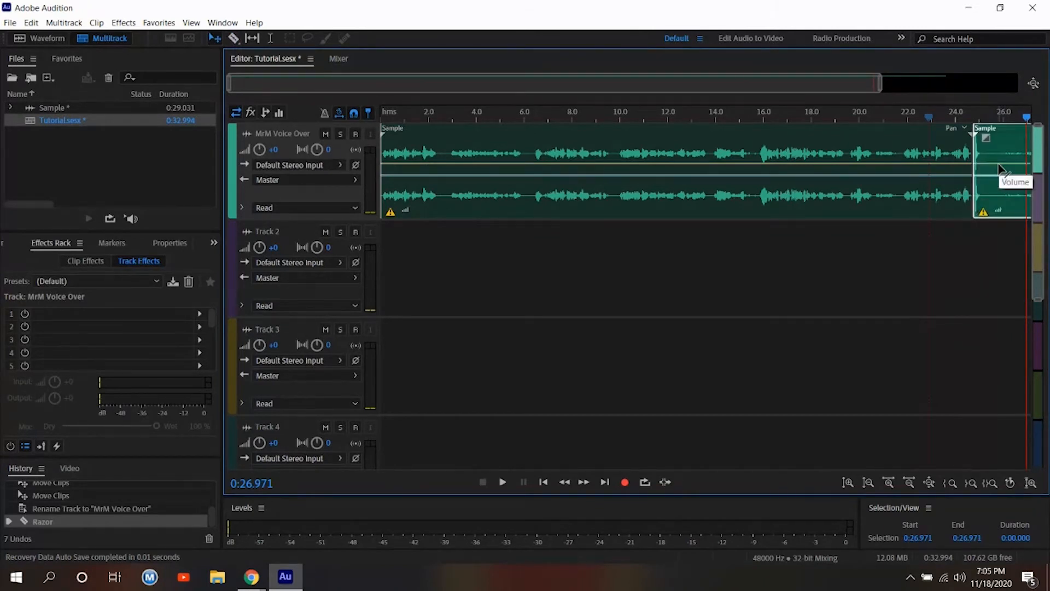
pyautogui.press('Delete')
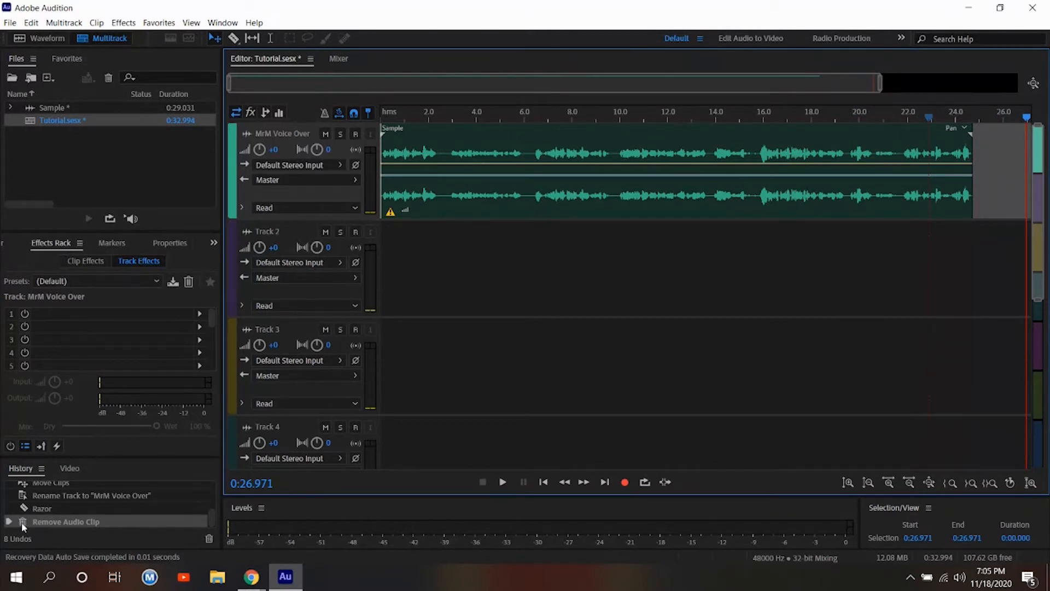
# Step back to the Razor action in the session's history and permanently delete it.
pyautogui.click(30, 509)
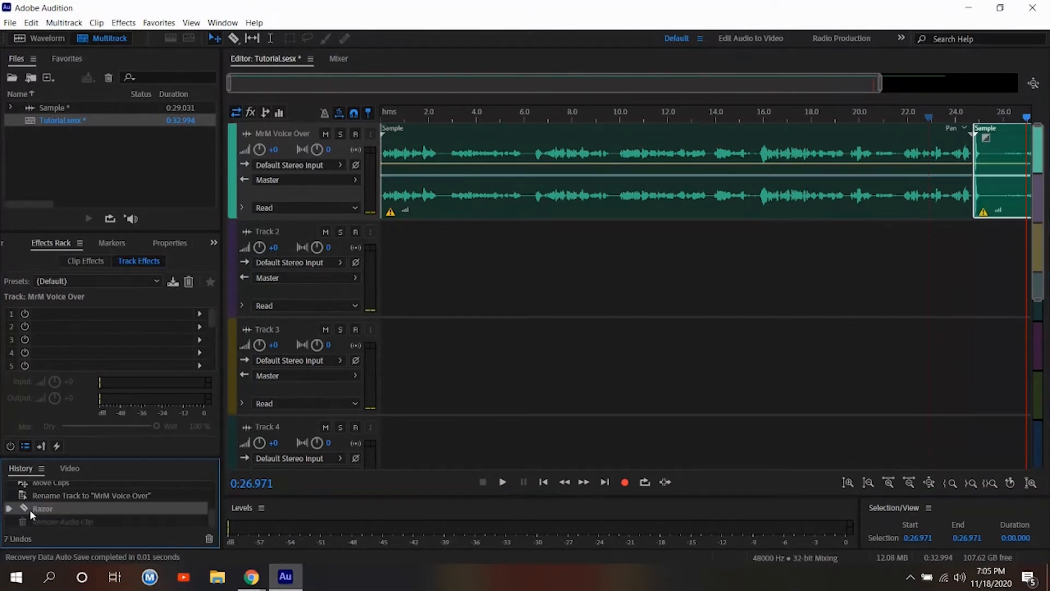
pyautogui.click(209, 538)
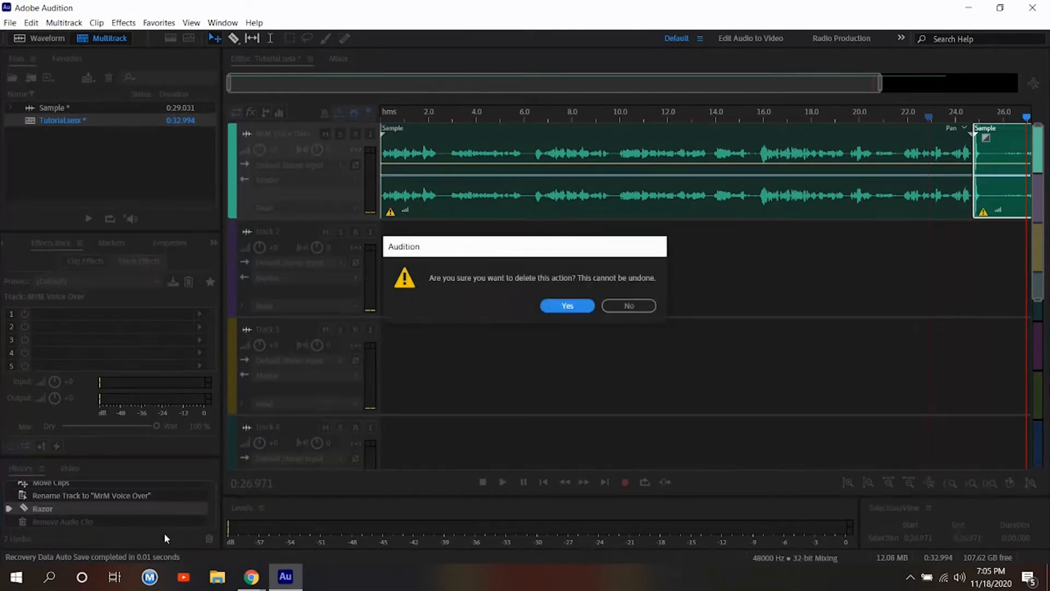
pyautogui.click(556, 301)
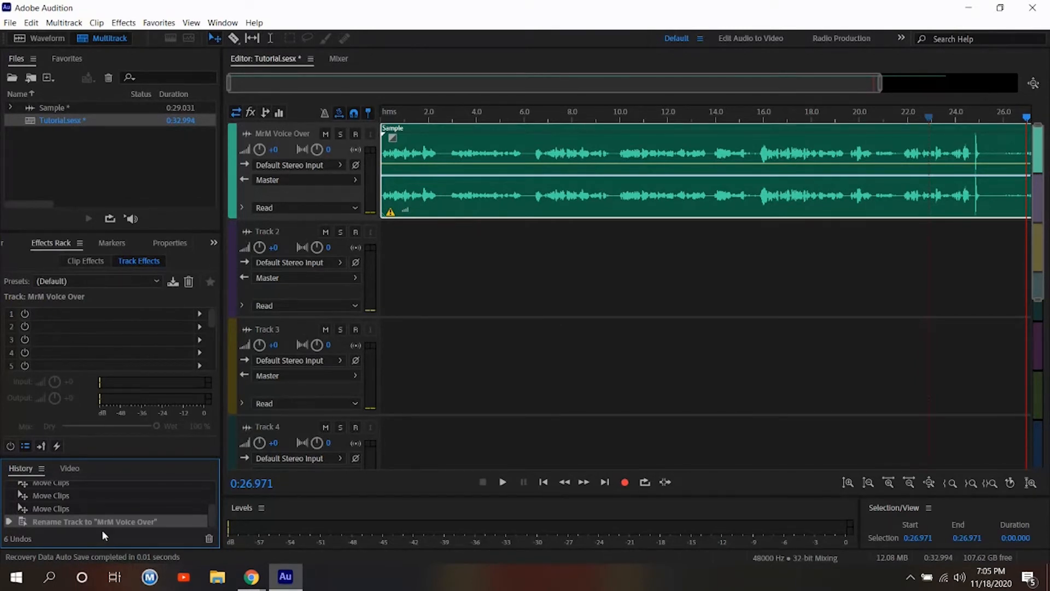
pyautogui.click(131, 23)
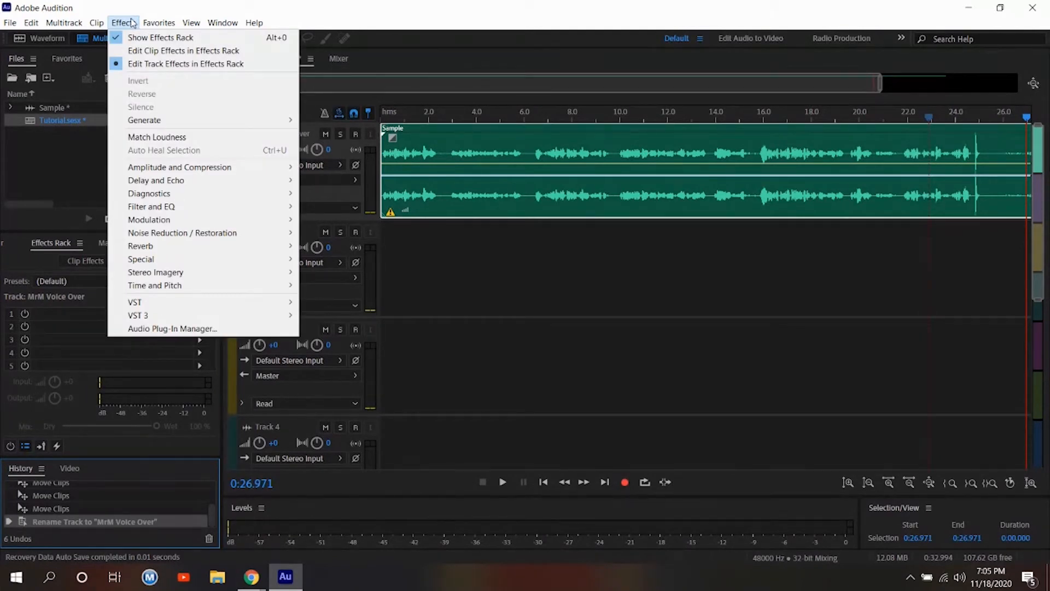
pyautogui.click(131, 23)
pyautogui.click(153, 23)
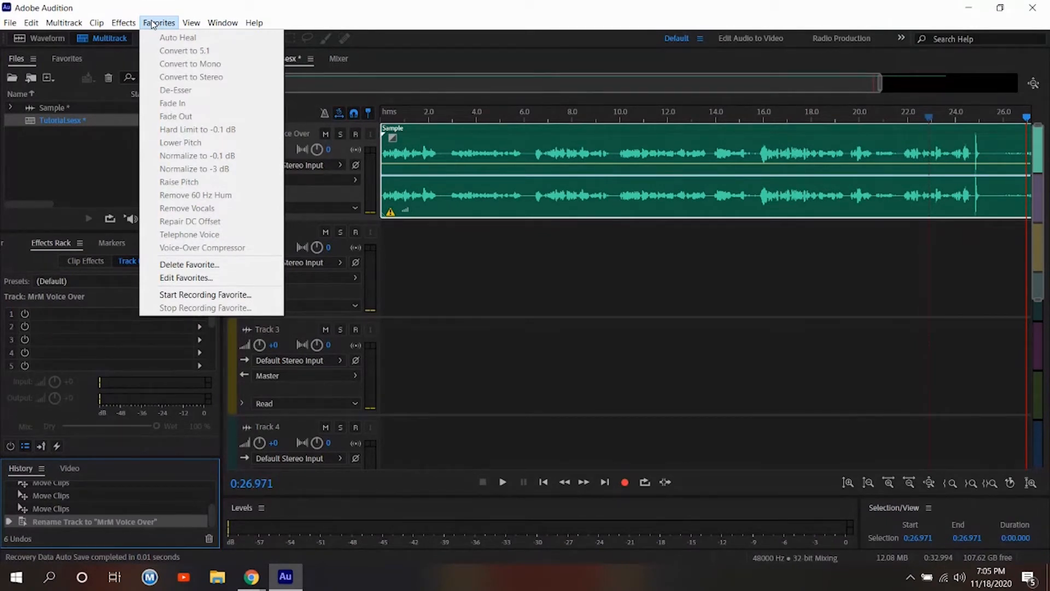
pyautogui.click(153, 23)
# Add the Amplify effect from Amplitude and Compression to the MrM Voice Over track.
pyautogui.click(132, 23)
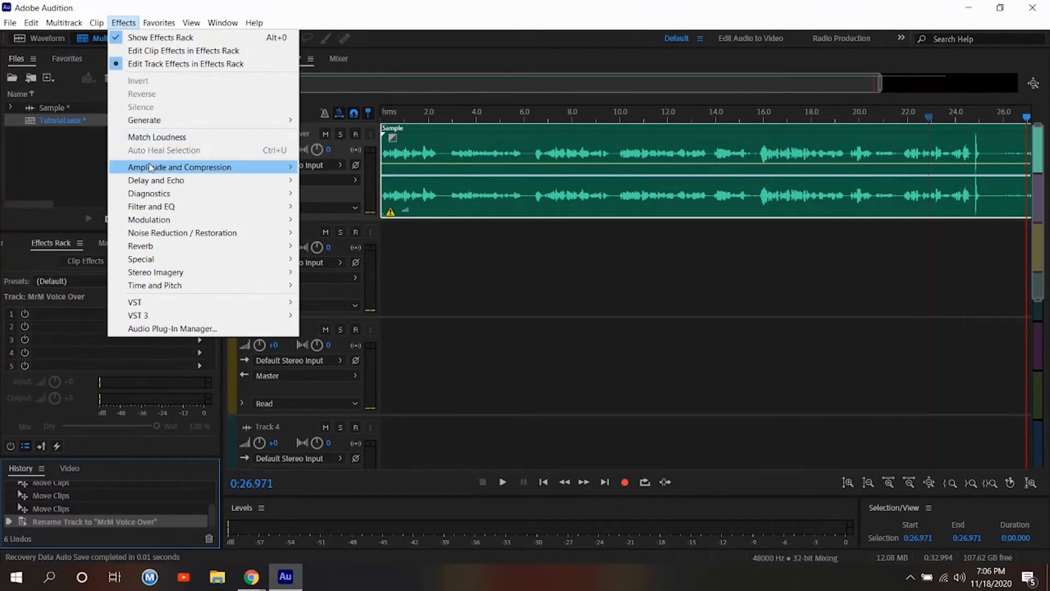
pyautogui.moveTo(151, 168)
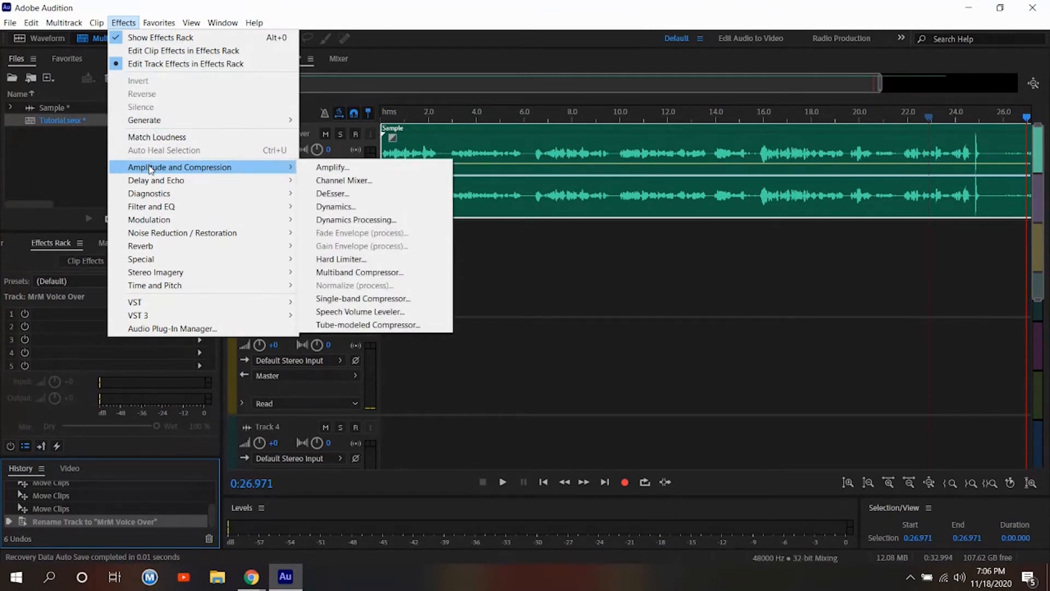
pyautogui.click(333, 167)
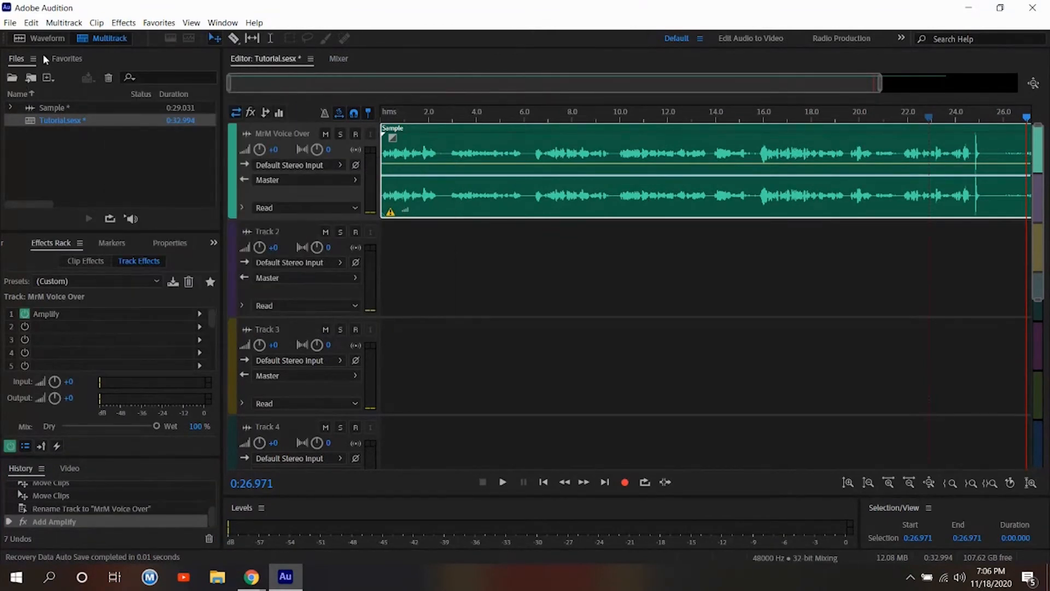
# Switch to the waveform editor for Sample and select the visible part of the waveform.
pyautogui.click(48, 41)
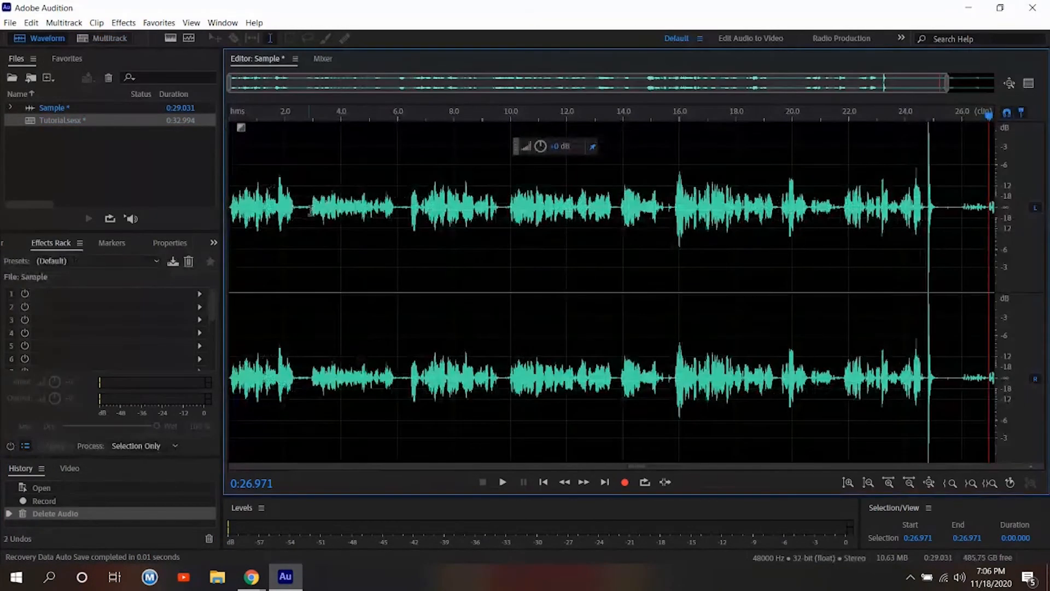
pyautogui.doubleClick(302, 225)
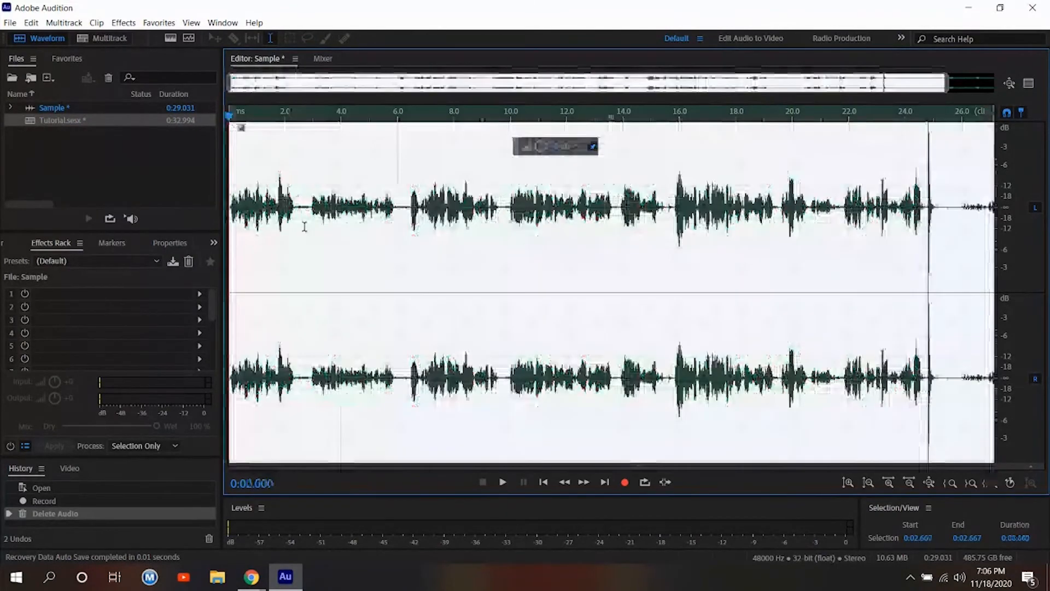
pyautogui.click(124, 23)
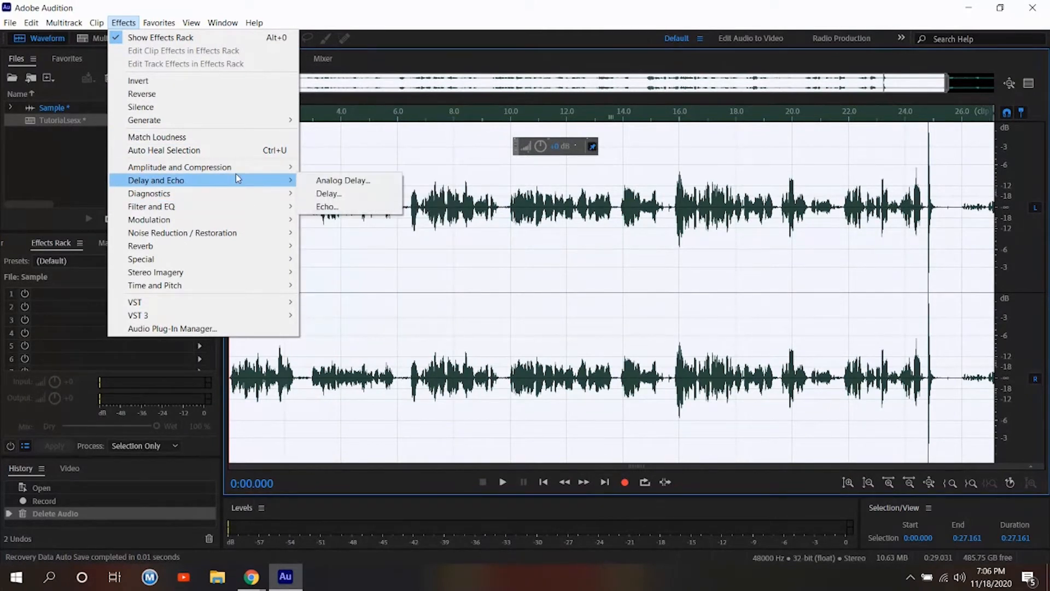
pyautogui.moveTo(236, 174)
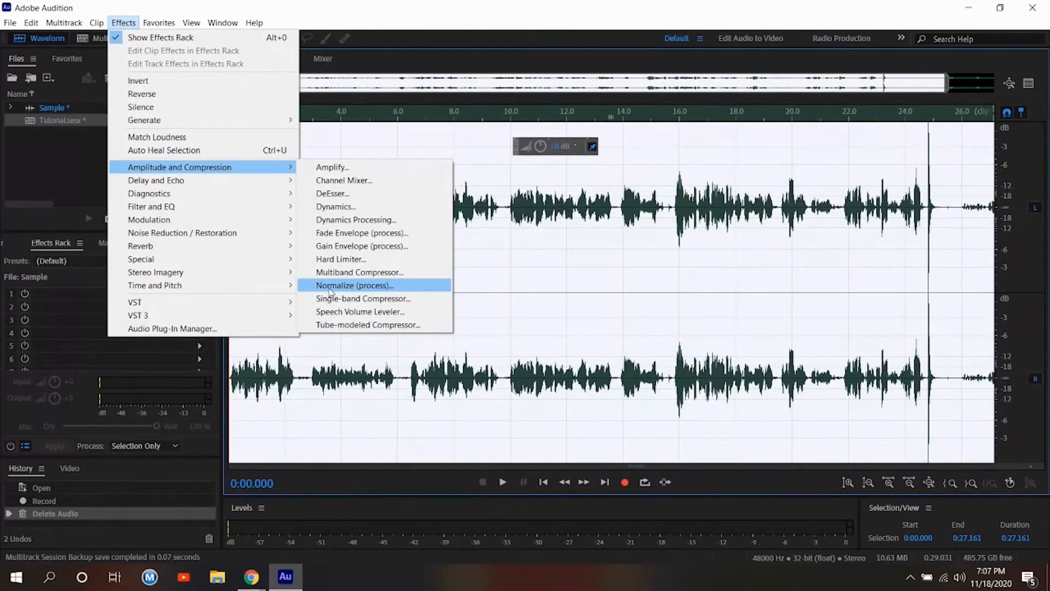
pyautogui.click(610, 314)
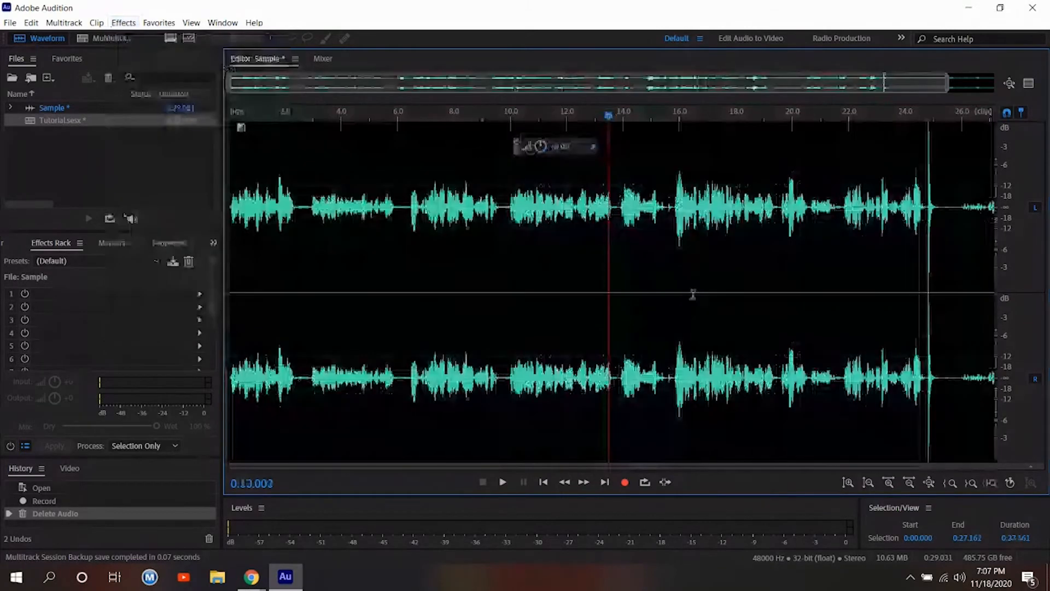
pyautogui.click(308, 222)
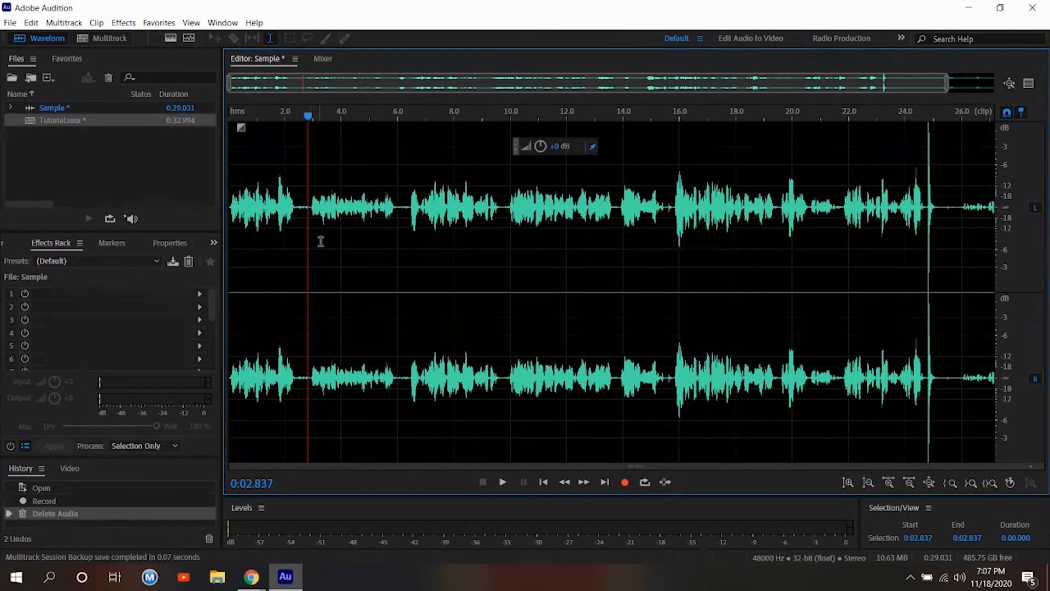
# Select the visible waveform of Sample from 0:00.000 to 0:27.161 and normalize it to 95%, all channels equally.
pyautogui.doubleClick(321, 242)
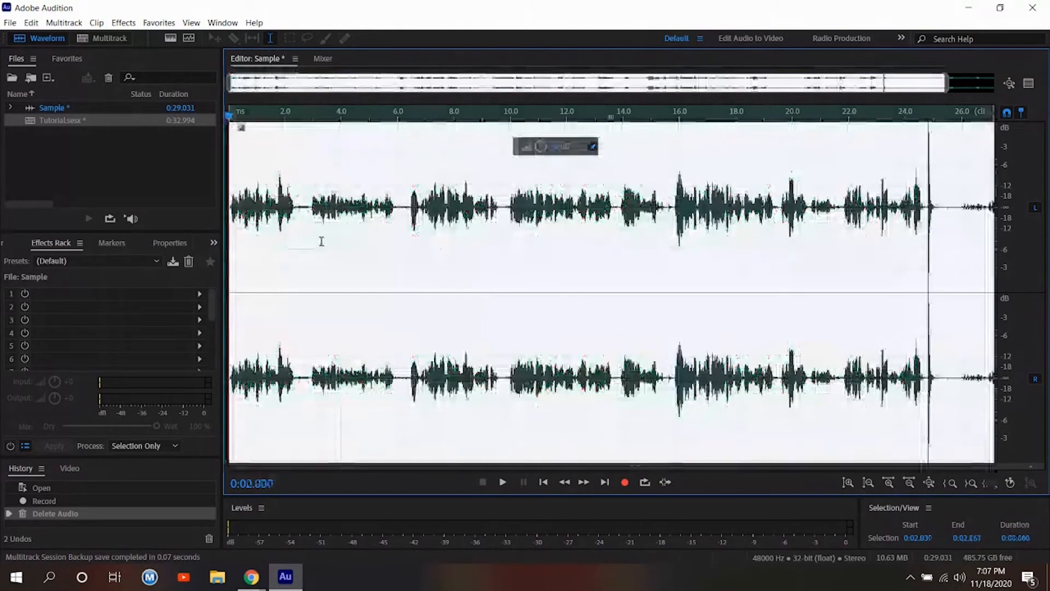
pyautogui.click(123, 23)
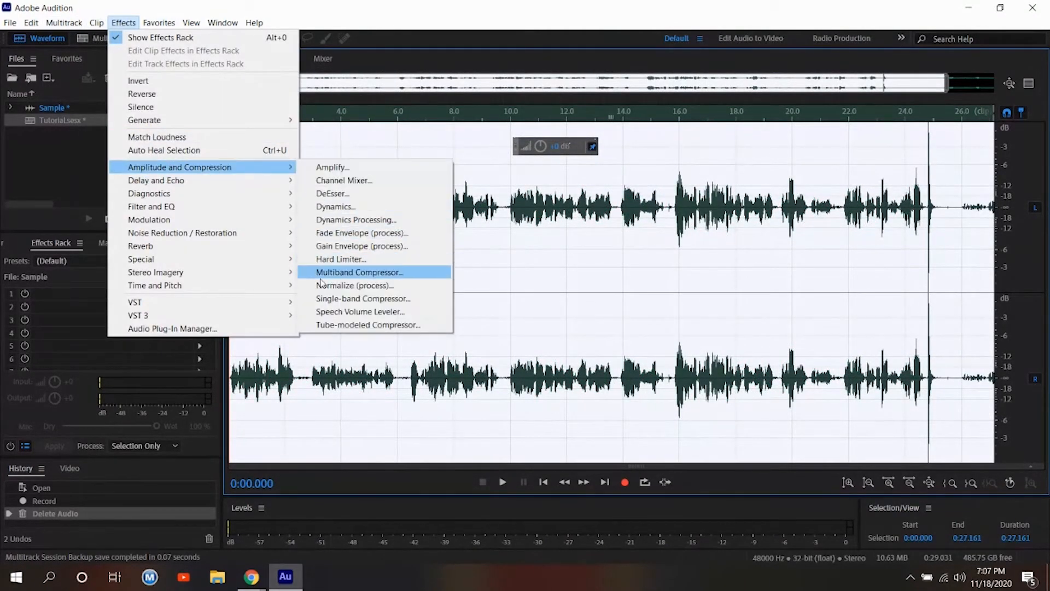
pyautogui.click(354, 285)
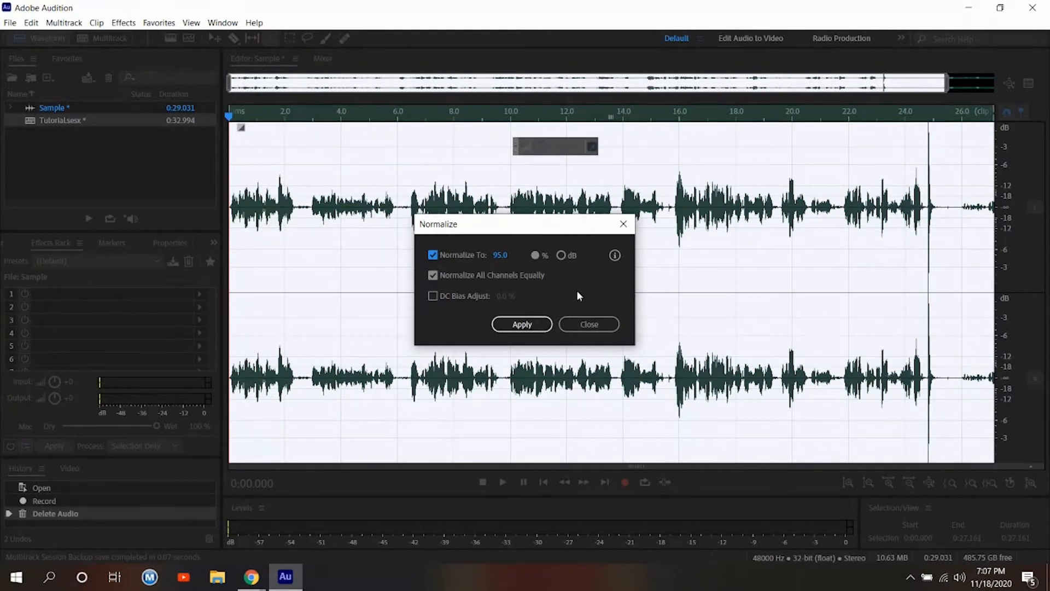
pyautogui.click(522, 324)
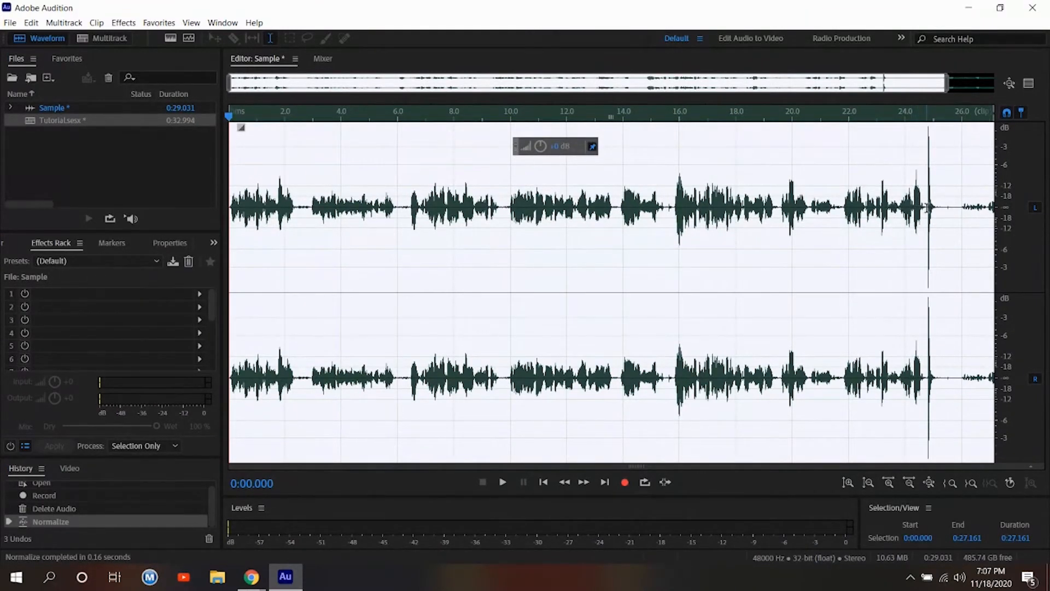
# Delete the audio from about 0:24.736, just before the noise spike, to the end of Sample, accepting the change to the referenced file.
pyautogui.click(929, 209)
pyautogui.moveTo(936, 214); pyautogui.dragTo(1024, 214)
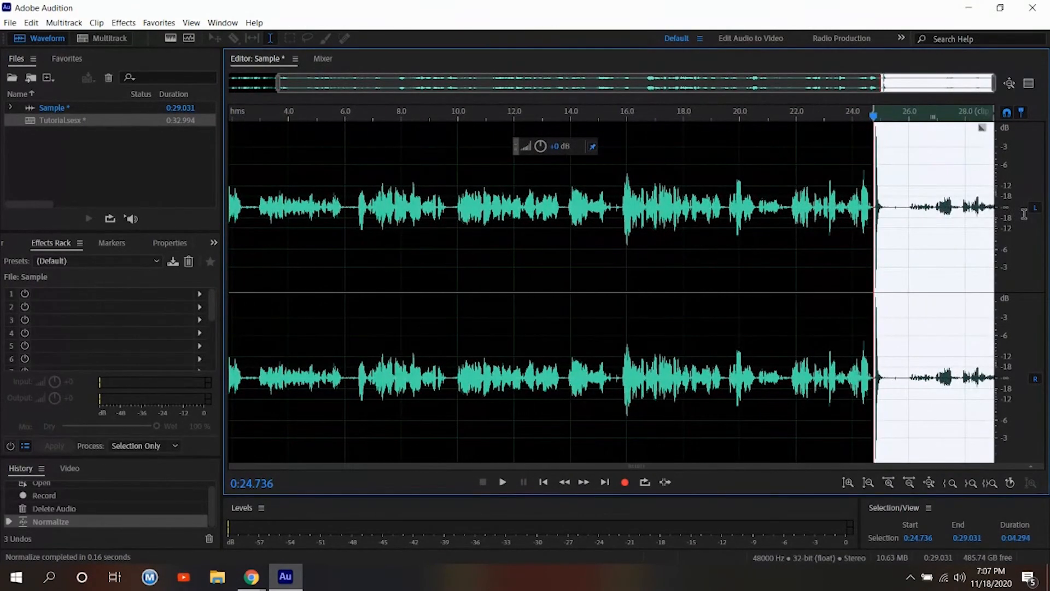
pyautogui.press('Delete')
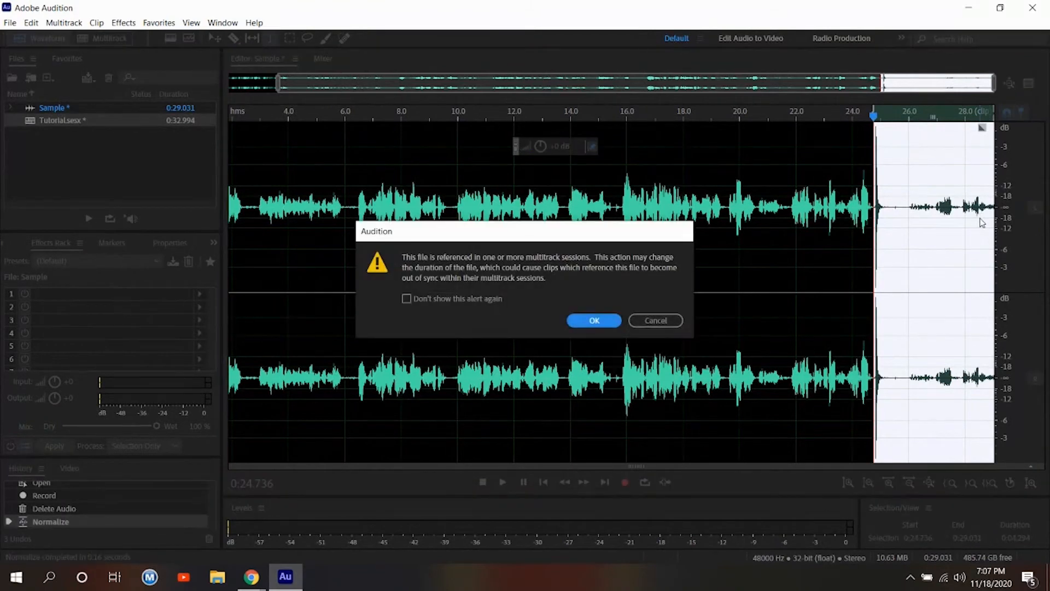
pyautogui.click(599, 320)
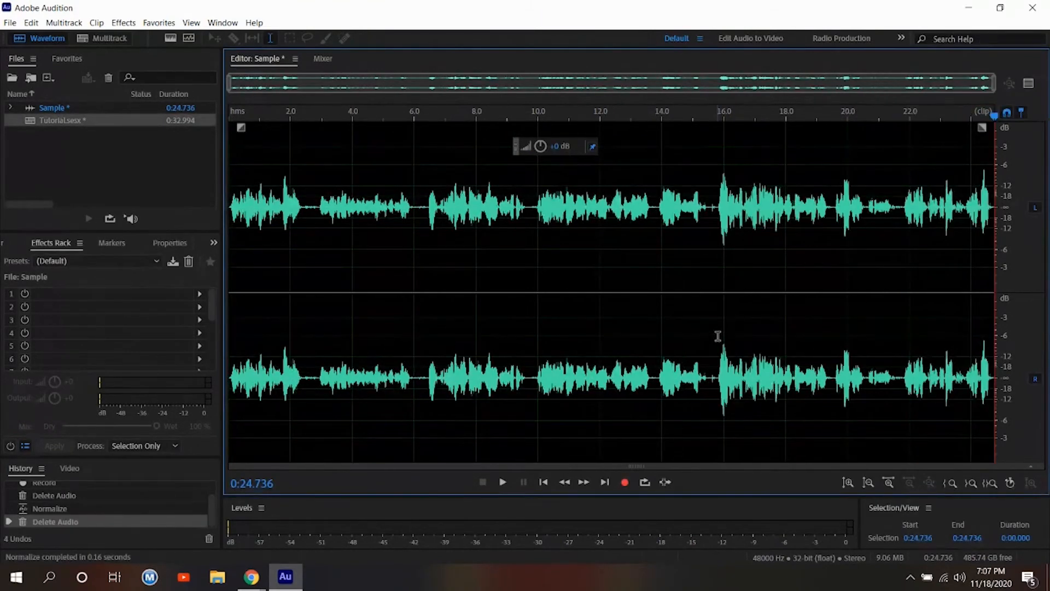
# Select the entire shortened Sample waveform and apply Normalize to it again.
pyautogui.hotkey('ctrl', 'a')
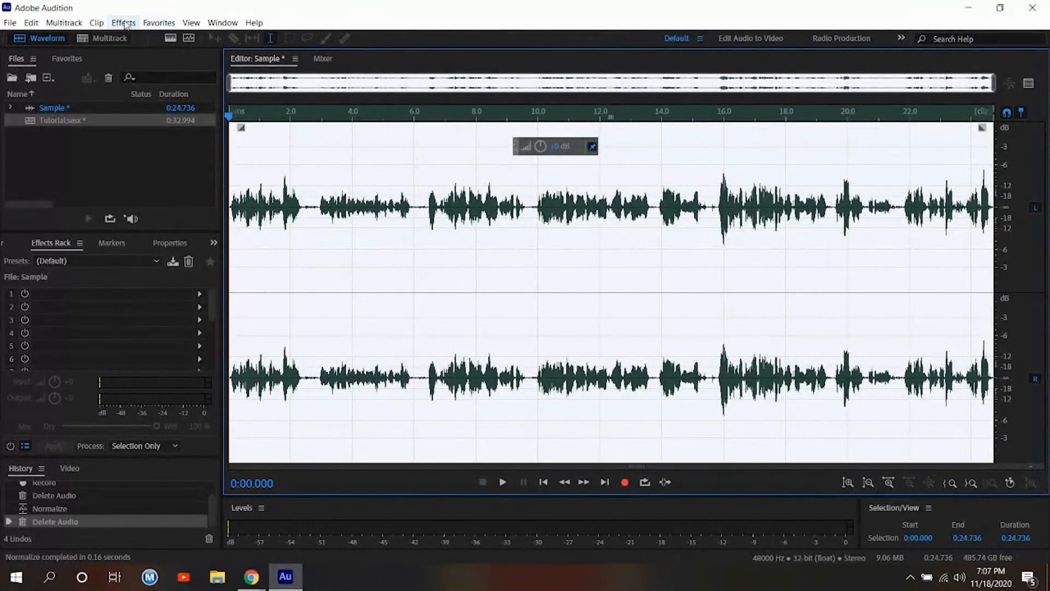
pyautogui.click(159, 23)
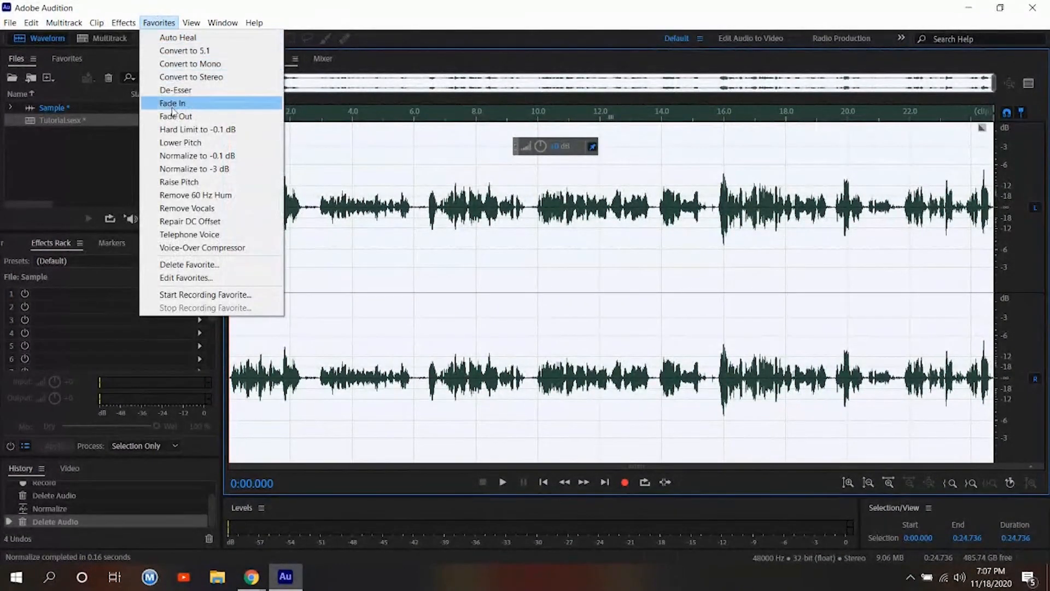
pyautogui.click(123, 23)
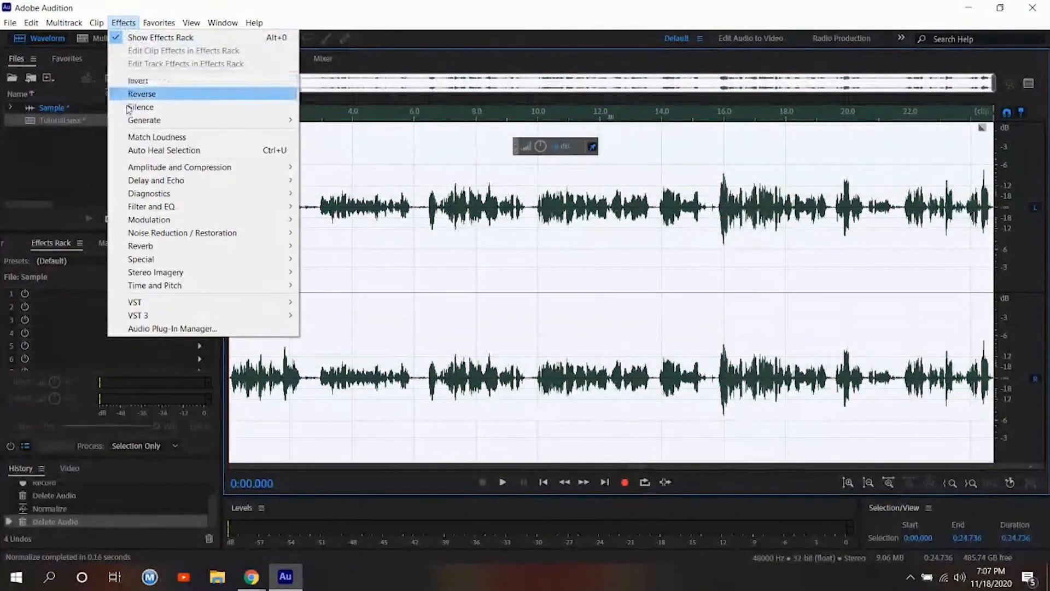
pyautogui.moveTo(140, 169)
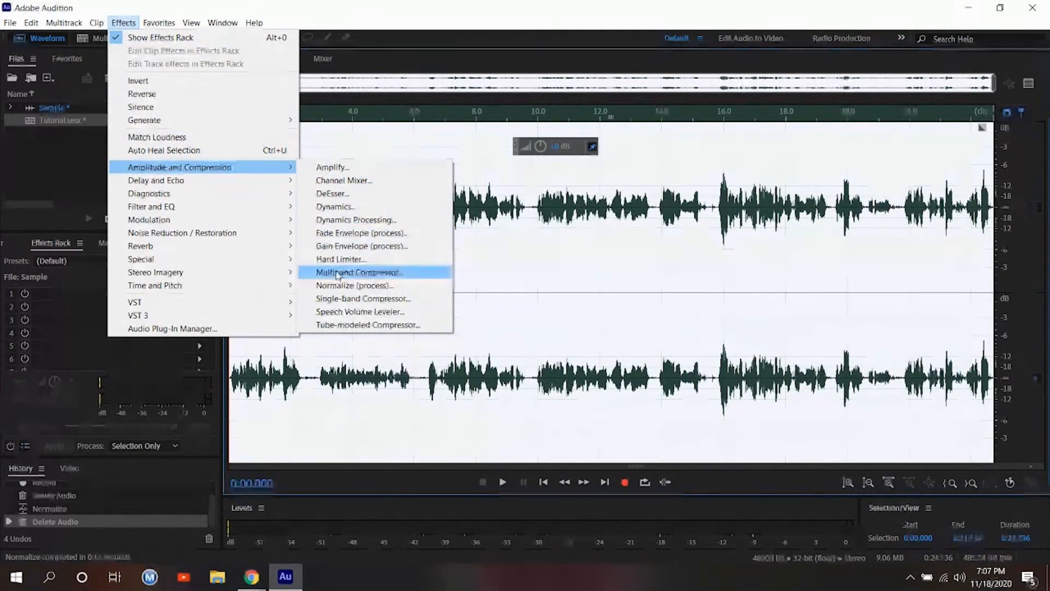
pyautogui.click(356, 285)
pyautogui.click(522, 324)
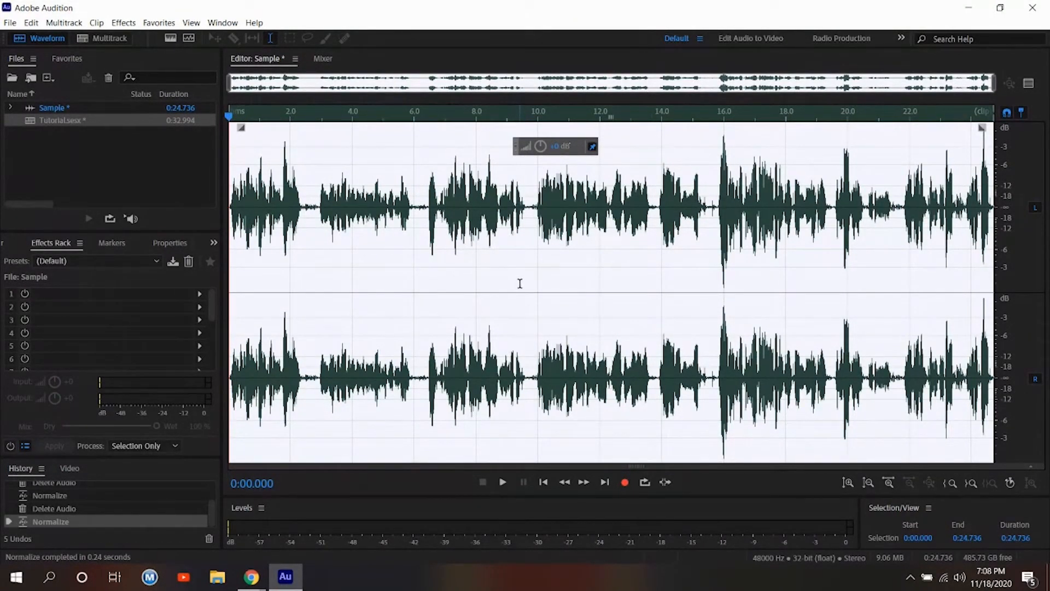
# Return to the multitrack session and dismiss the warning on the Sample clip.
pyautogui.click(103, 37)
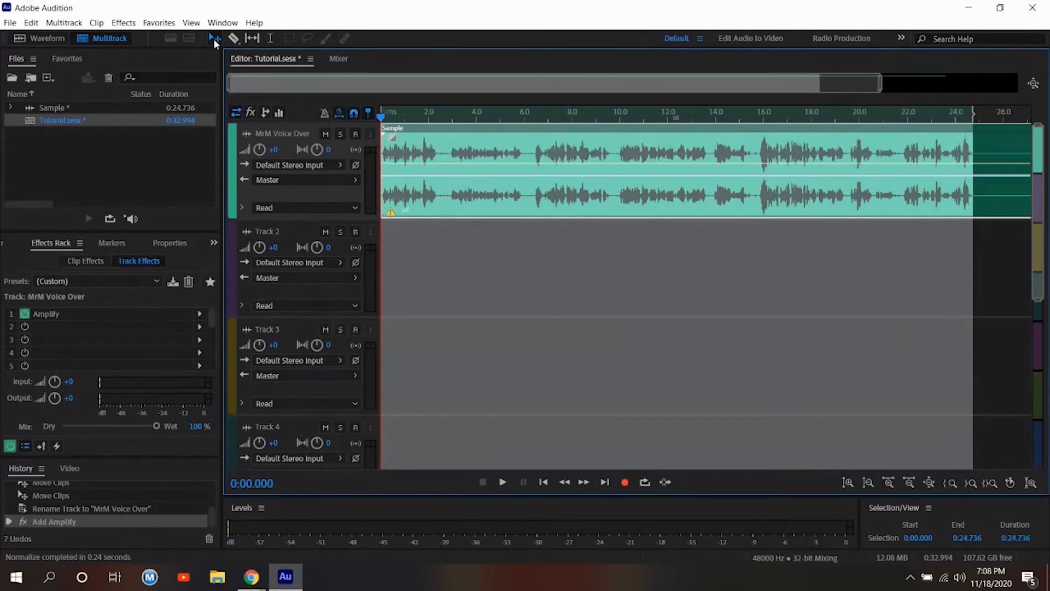
pyautogui.click(588, 303)
pyautogui.click(531, 207)
pyautogui.click(392, 215)
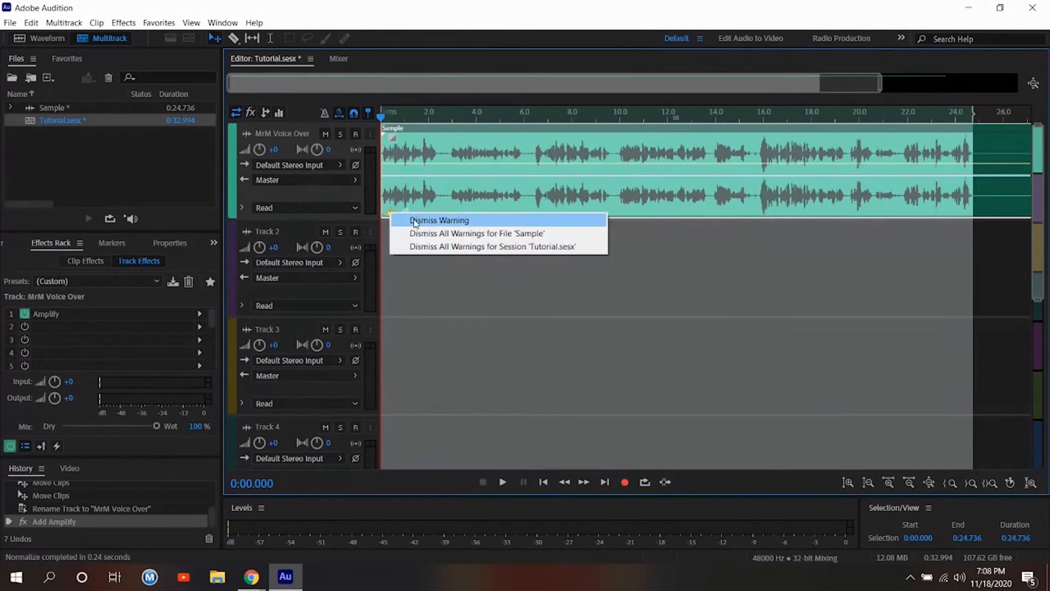
pyautogui.click(416, 220)
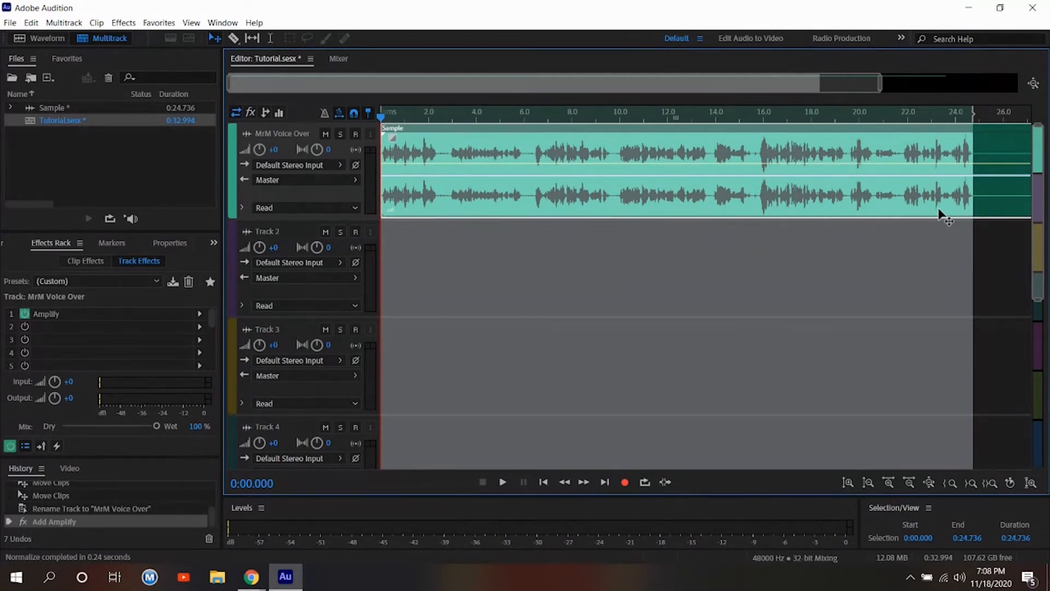
# Select the Sample clip and place the playhead at about 0:04.764 with the Time Selection tool.
pyautogui.click(700, 274)
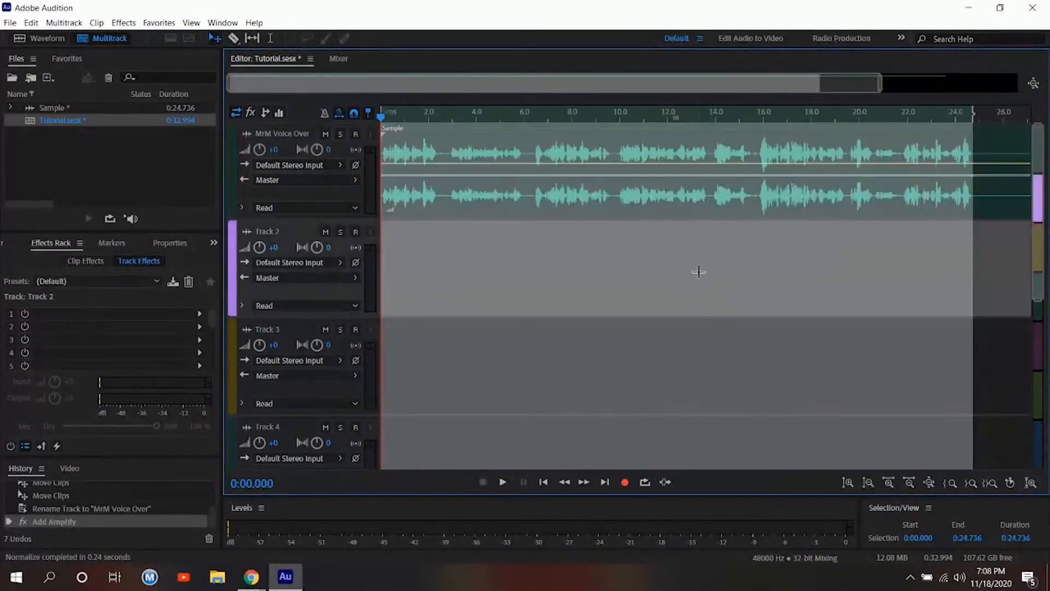
pyautogui.click(551, 173)
pyautogui.click(271, 37)
pyautogui.click(494, 171)
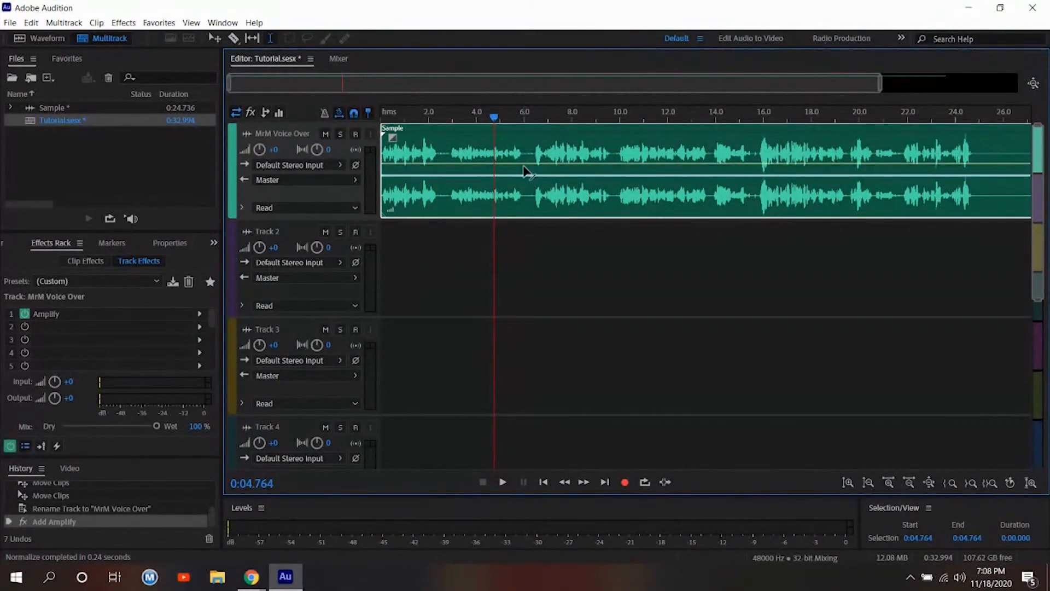
# Shift the Sample clip along the MrM Voice Over track with the Move tool and set it back at the session's start.
pyautogui.click(214, 38)
pyautogui.moveTo(442, 148)
pyautogui.mouseDown()
pyautogui.moveTo(509, 150)
pyautogui.moveTo(431, 148)
pyautogui.mouseUp()
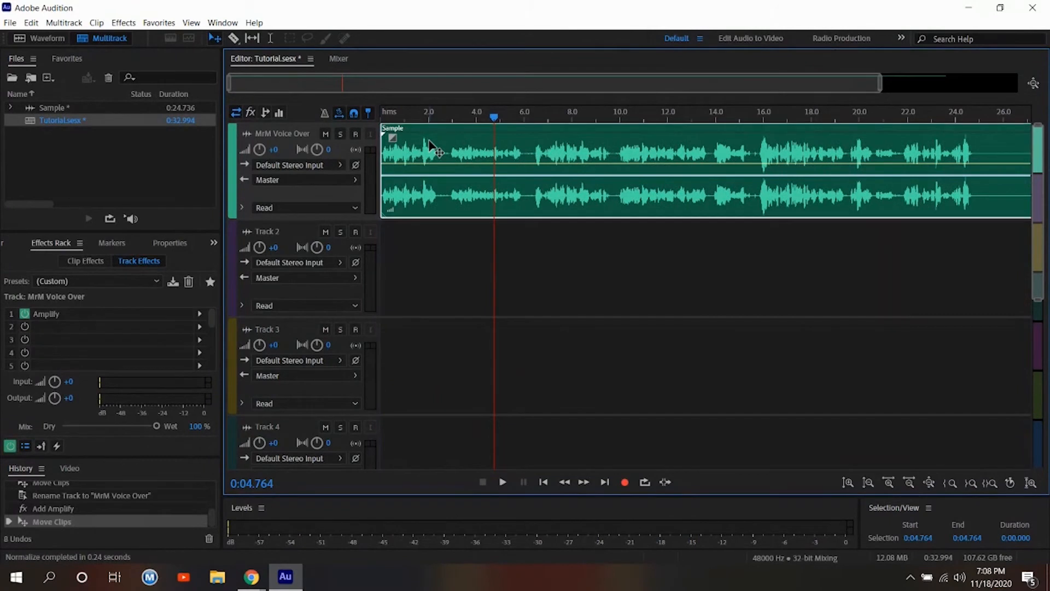
# Try out the Razor Selected Clips tool and the Slip tool as the active editing tool.
pyautogui.click(234, 40)
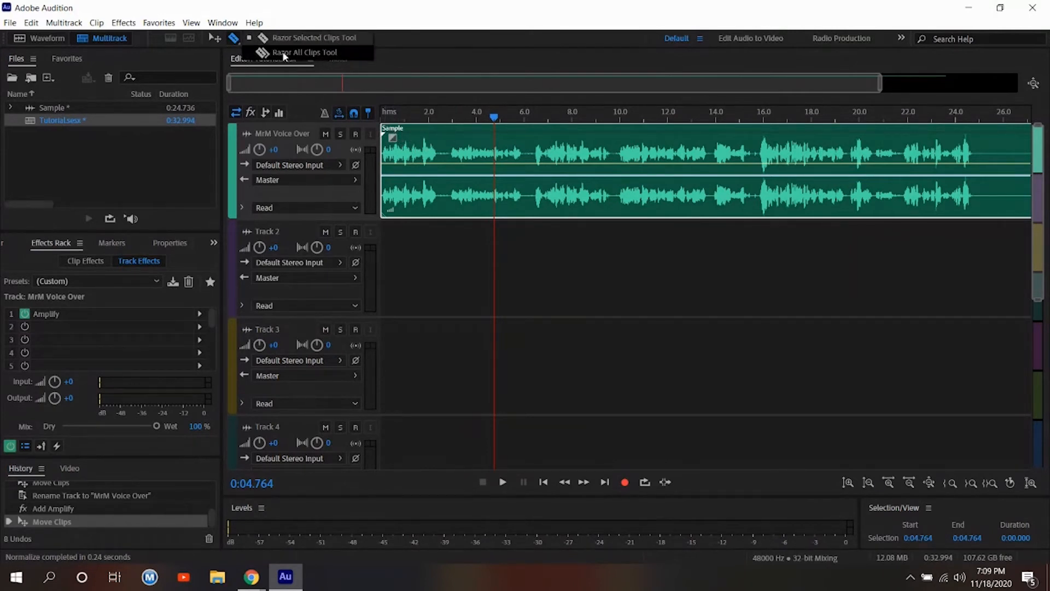
pyautogui.click(261, 37)
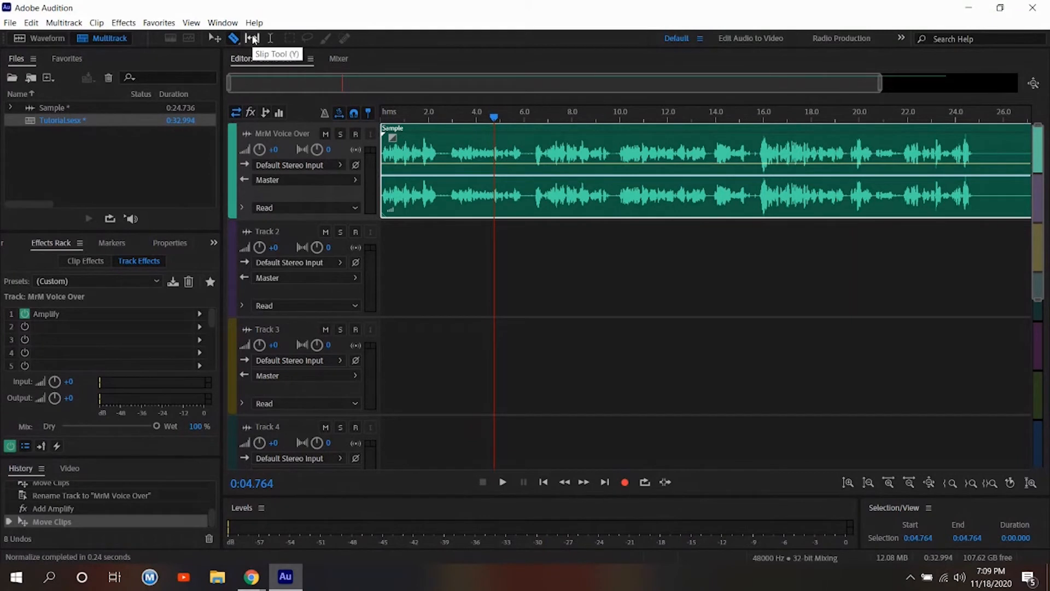
pyautogui.click(253, 39)
# Mark a time range from about 0:06.818 to 0:09.215 over the Sample clip with the Time Selection tool.
pyautogui.click(271, 39)
pyautogui.click(521, 154)
pyautogui.moveTo(543, 156); pyautogui.dragTo(572, 159)
pyautogui.moveTo(555, 158); pyautogui.dragTo(601, 156)
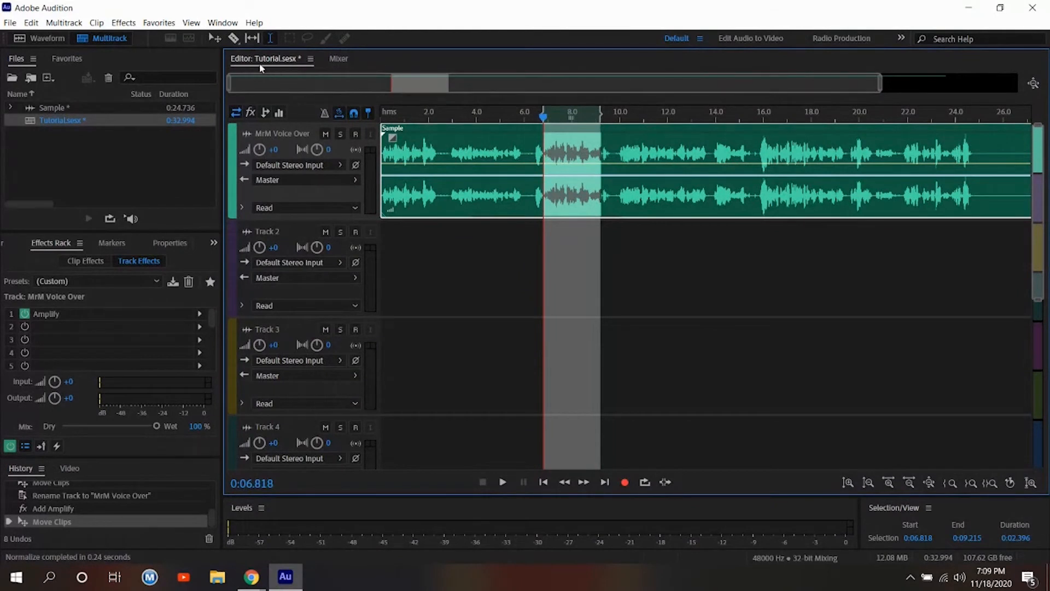
# Return to the Time Selection tool and open the Sample clip from the MrM Voice Over track in the waveform editor.
pyautogui.click(214, 39)
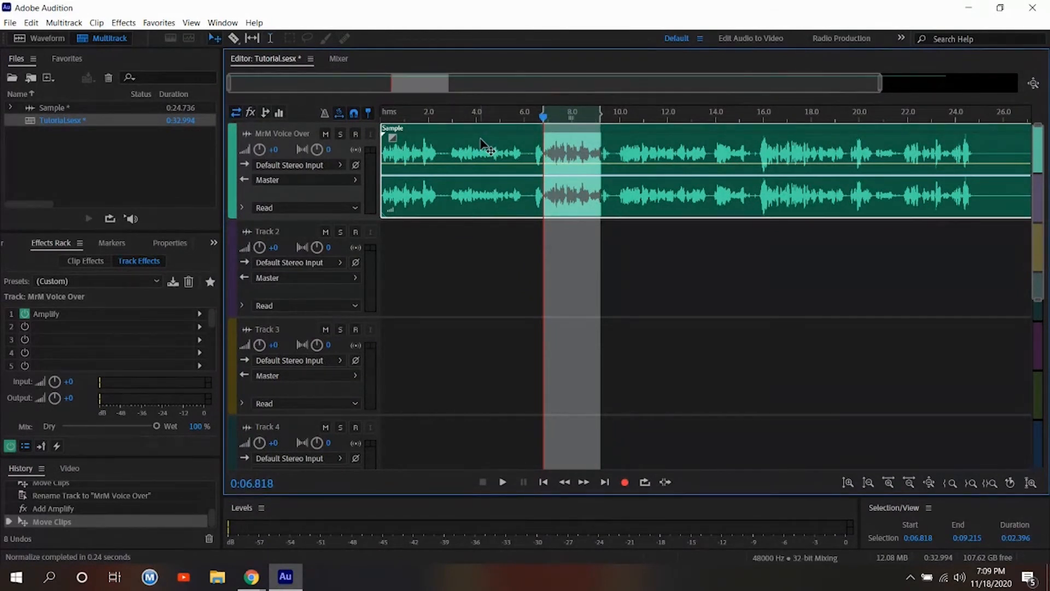
pyautogui.click(271, 39)
pyautogui.doubleClick(553, 137)
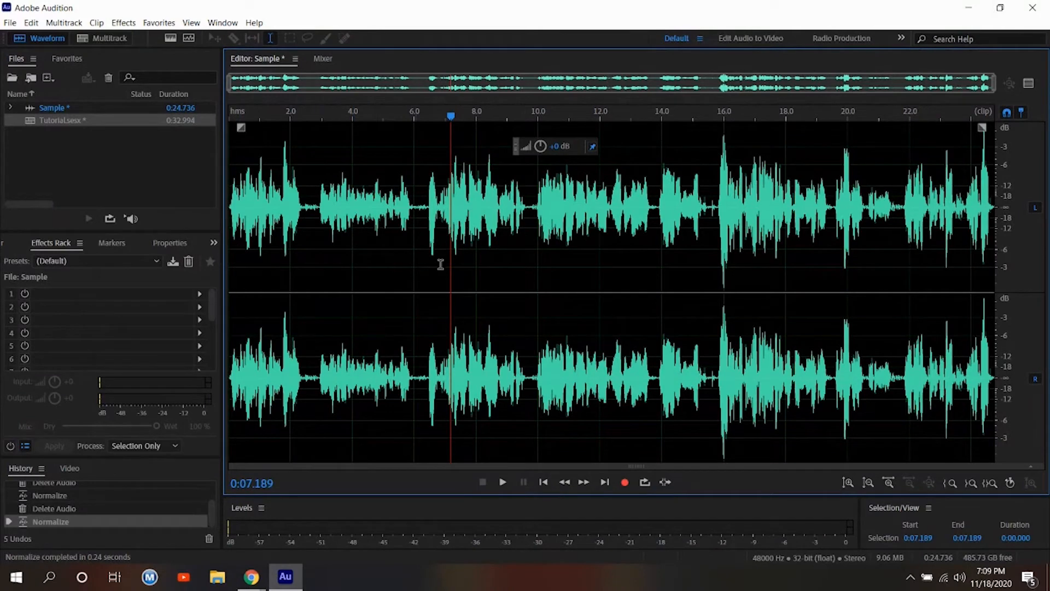
# Mark the range from about 0:02.694 to 0:06.000 in the Sample waveform and play it back.
pyautogui.doubleClick(395, 237)
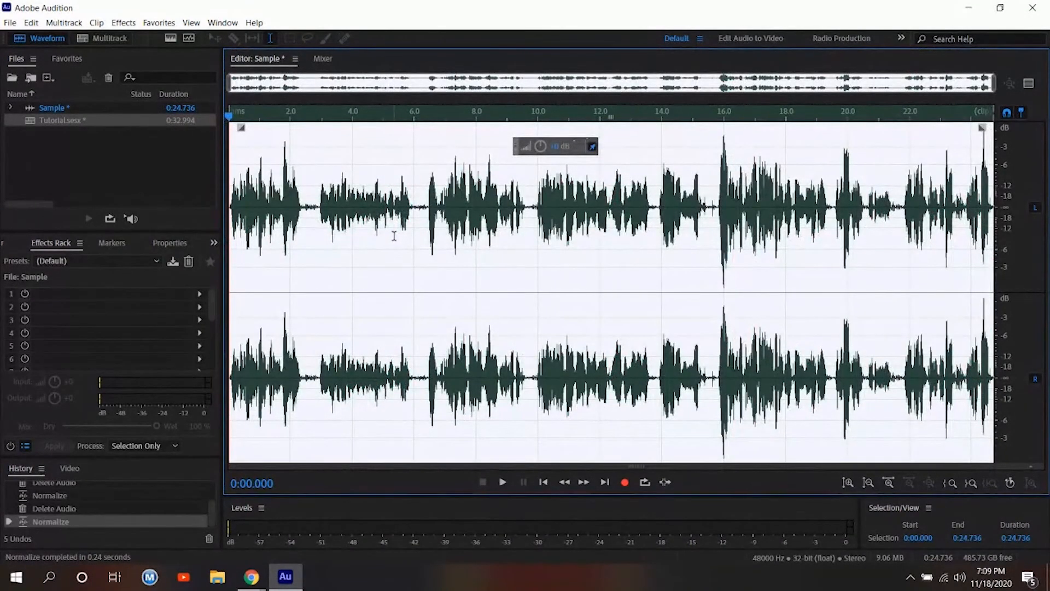
pyautogui.click(394, 236)
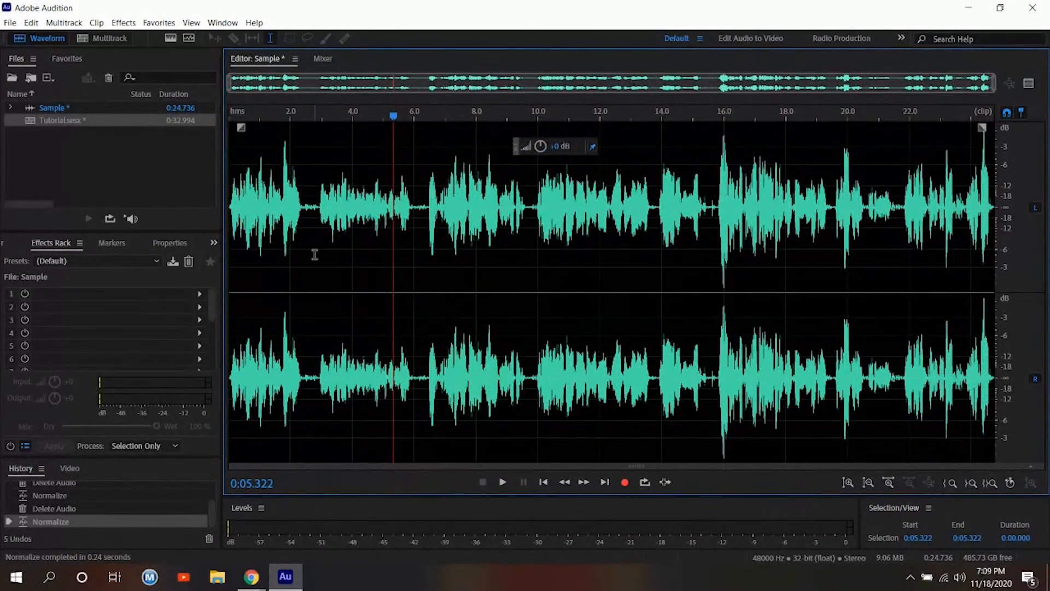
pyautogui.moveTo(392, 114); pyautogui.dragTo(310, 115)
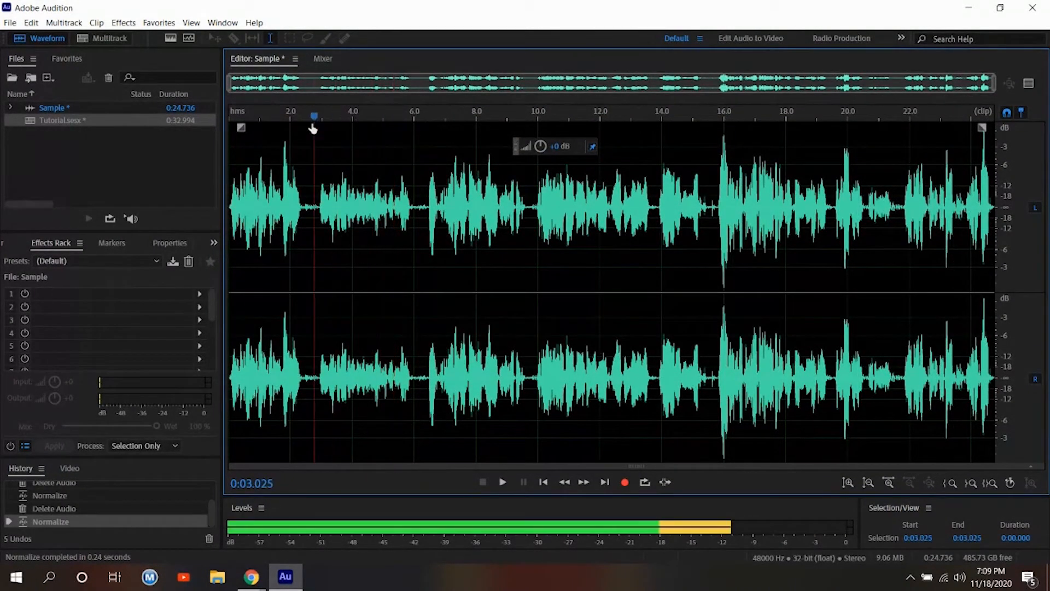
pyautogui.moveTo(312, 294); pyautogui.dragTo(416, 296)
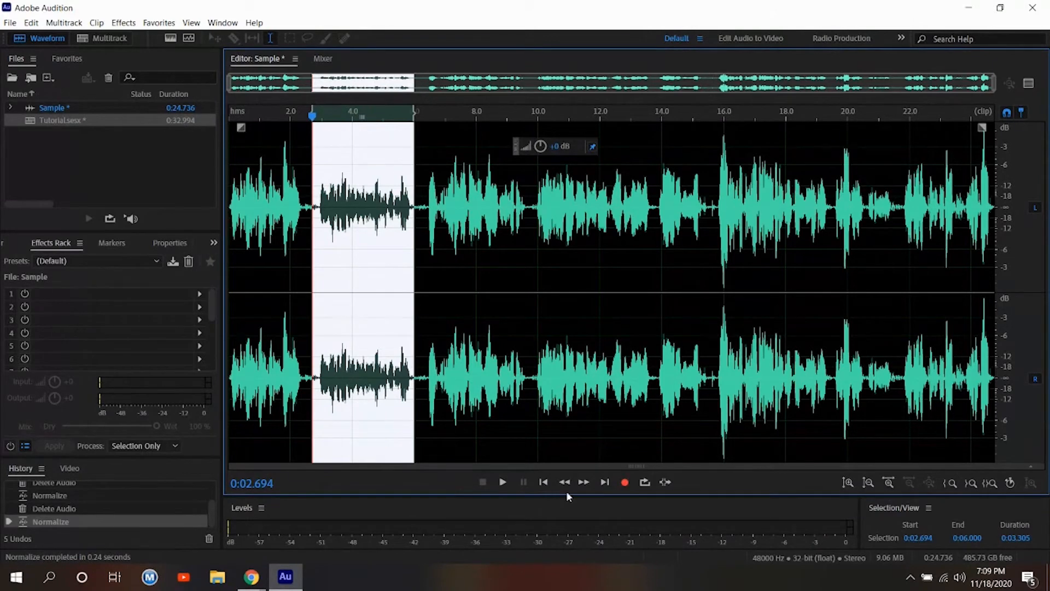
pyautogui.click(503, 482)
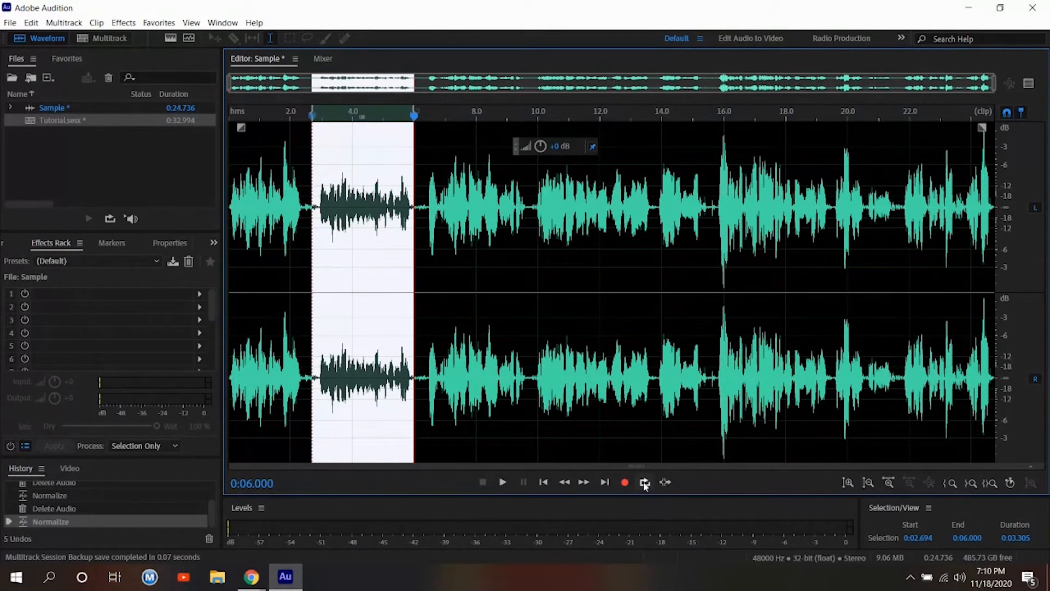
pyautogui.click(504, 482)
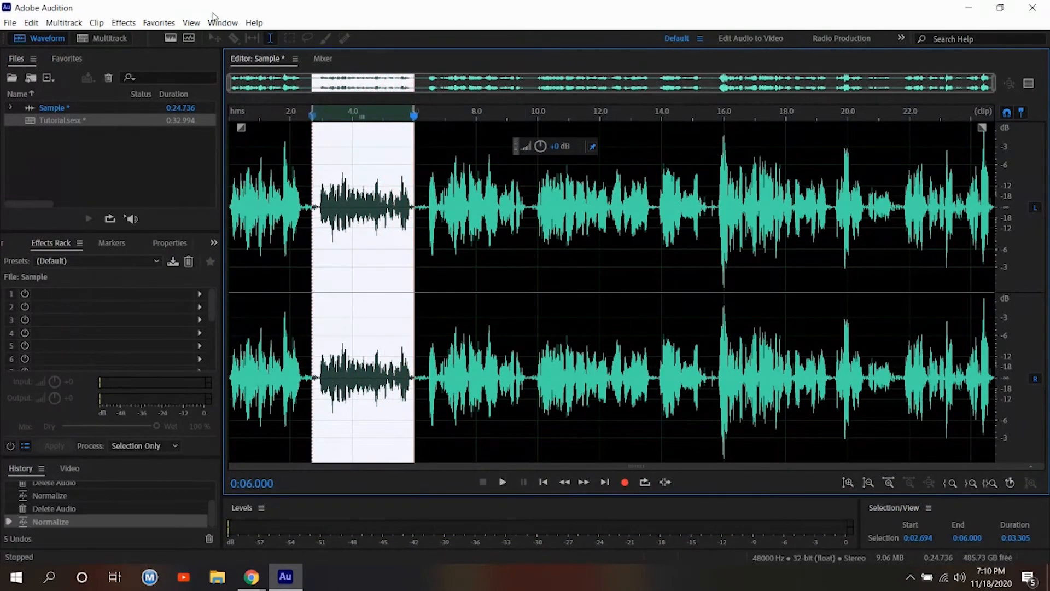
# Try the Fade Out favorite on the selected range of the Sample waveform and undo it.
pyautogui.click(146, 24)
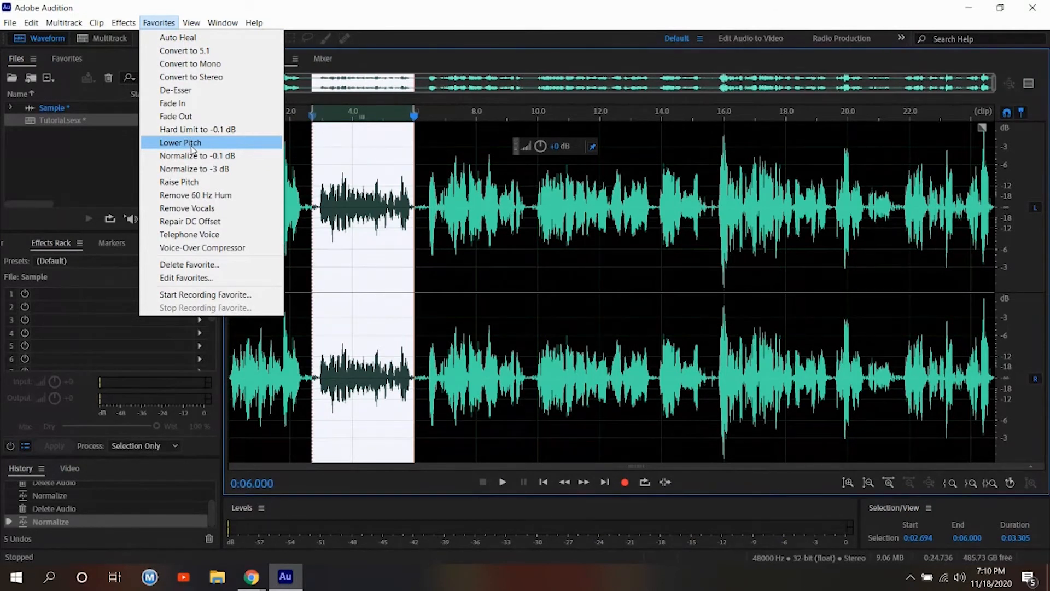
pyautogui.click(175, 116)
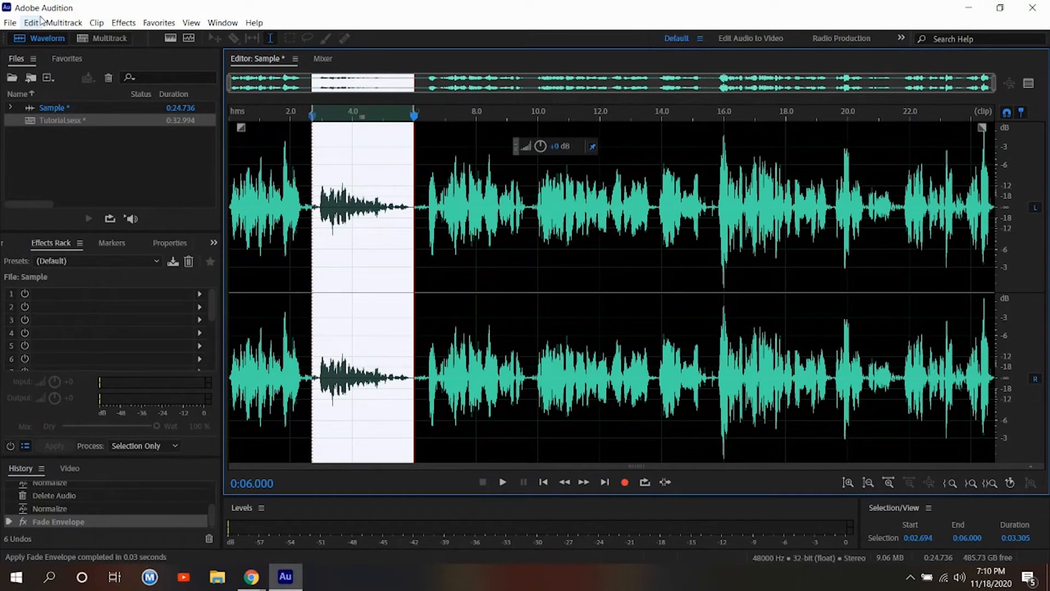
pyautogui.hotkey('ctrl', 'z')
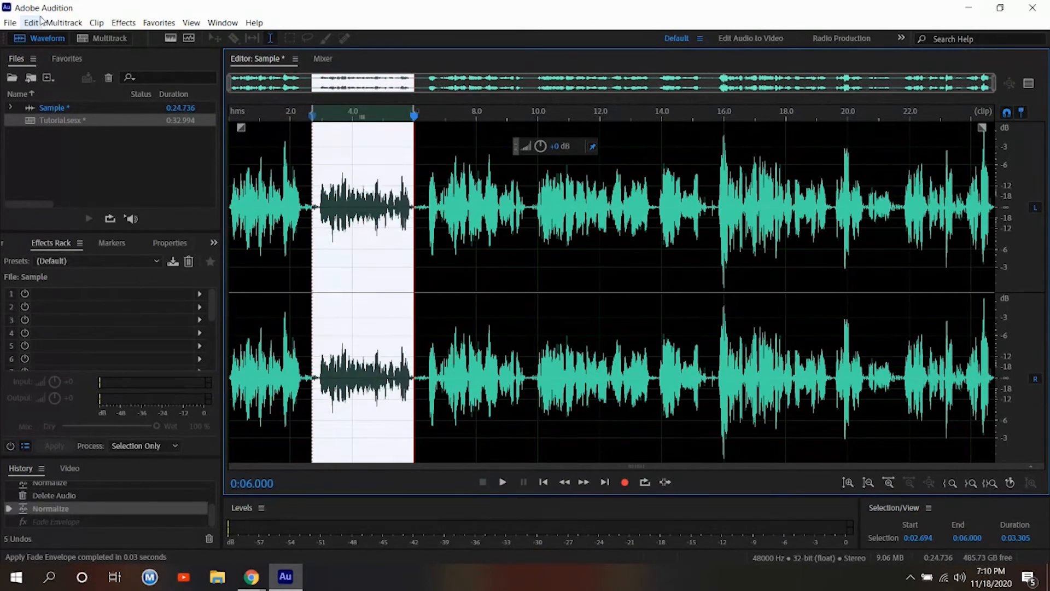
# Try the Raise Pitch favorite on the selected range, undo it and compare its playback with the original audio.
pyautogui.click(153, 23)
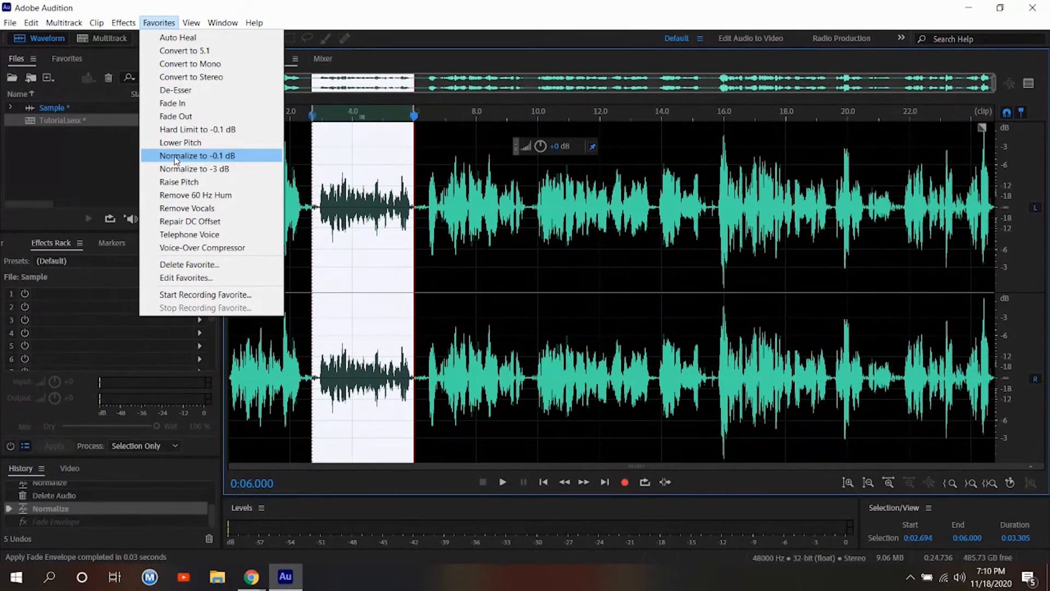
pyautogui.click(173, 183)
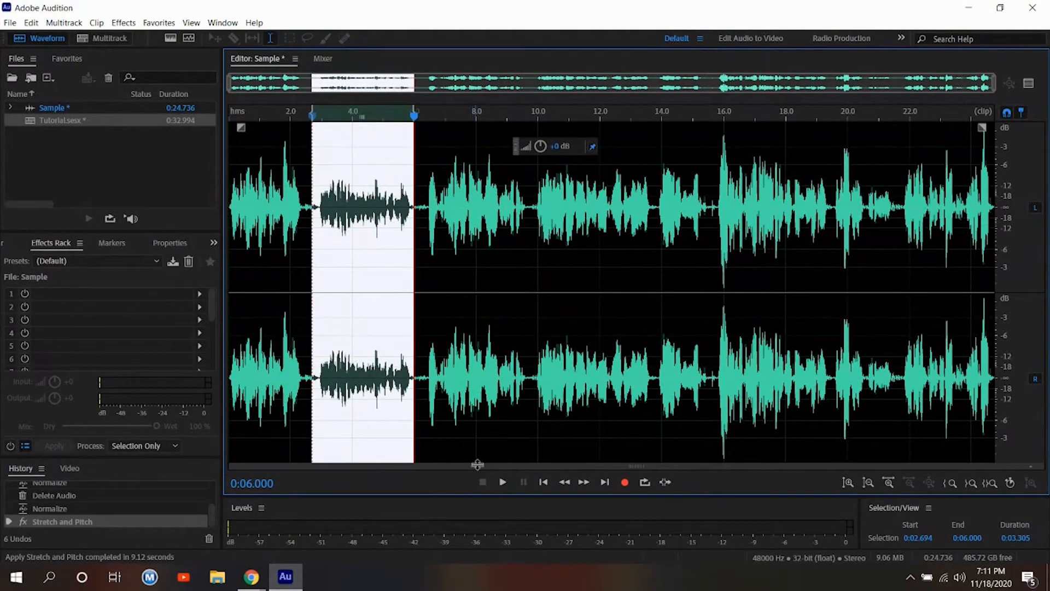
pyautogui.click(503, 482)
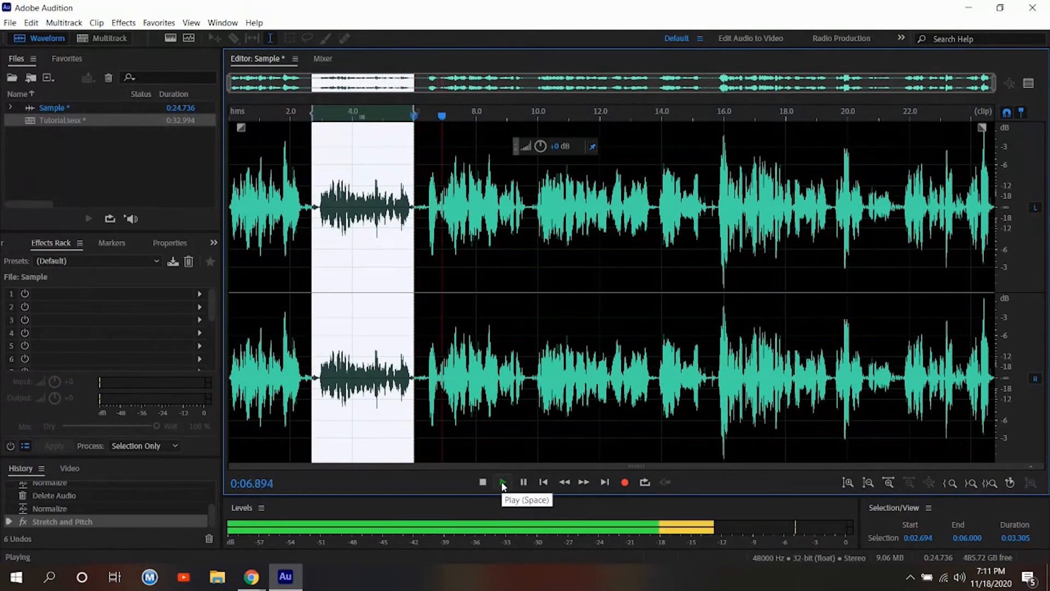
pyautogui.click(541, 482)
pyautogui.click(541, 482)
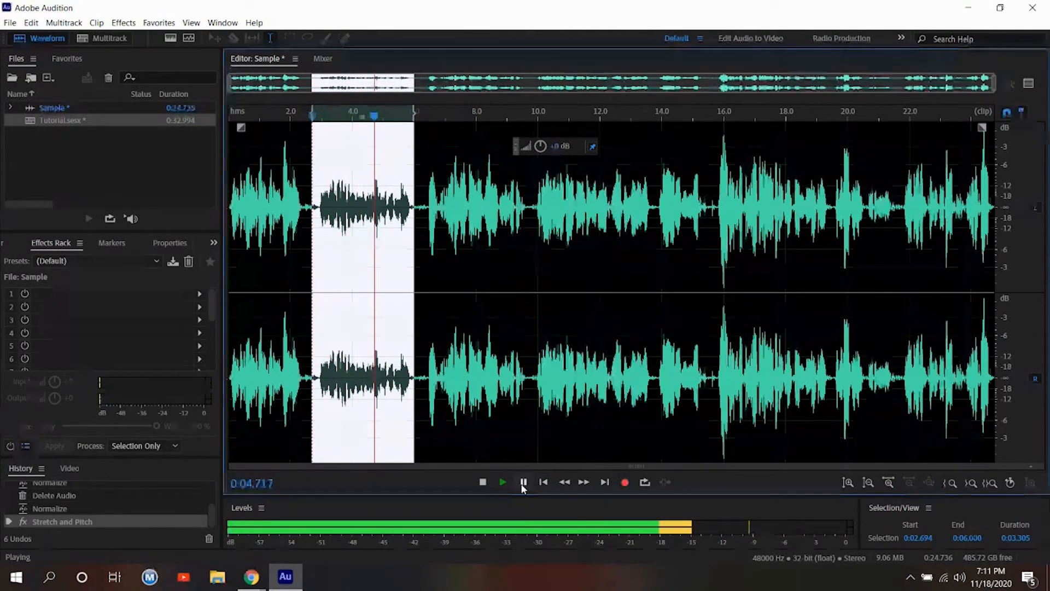
pyautogui.click(483, 483)
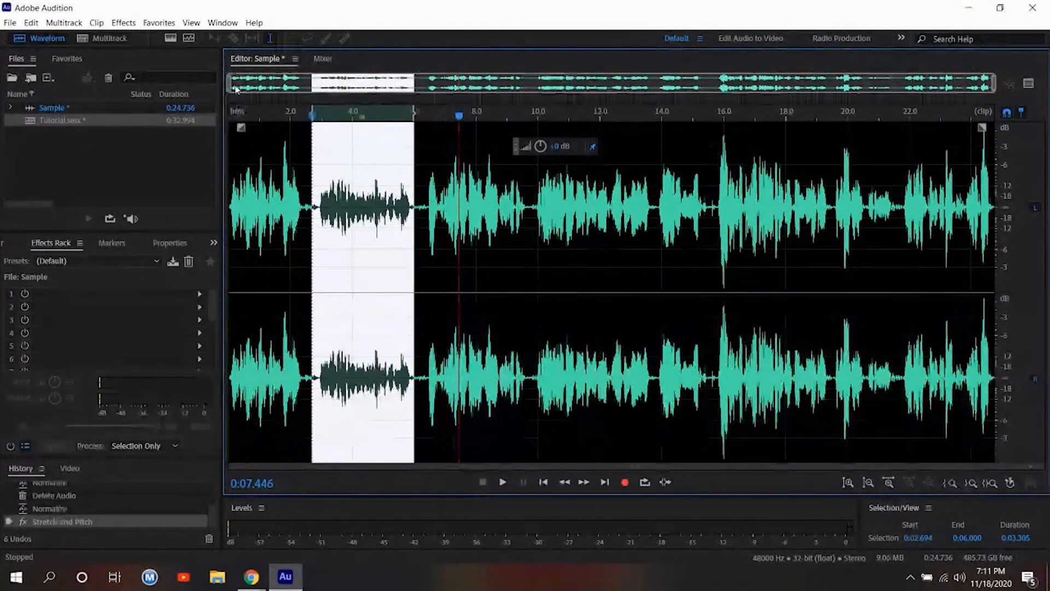
pyautogui.hotkey('ctrl', 'z')
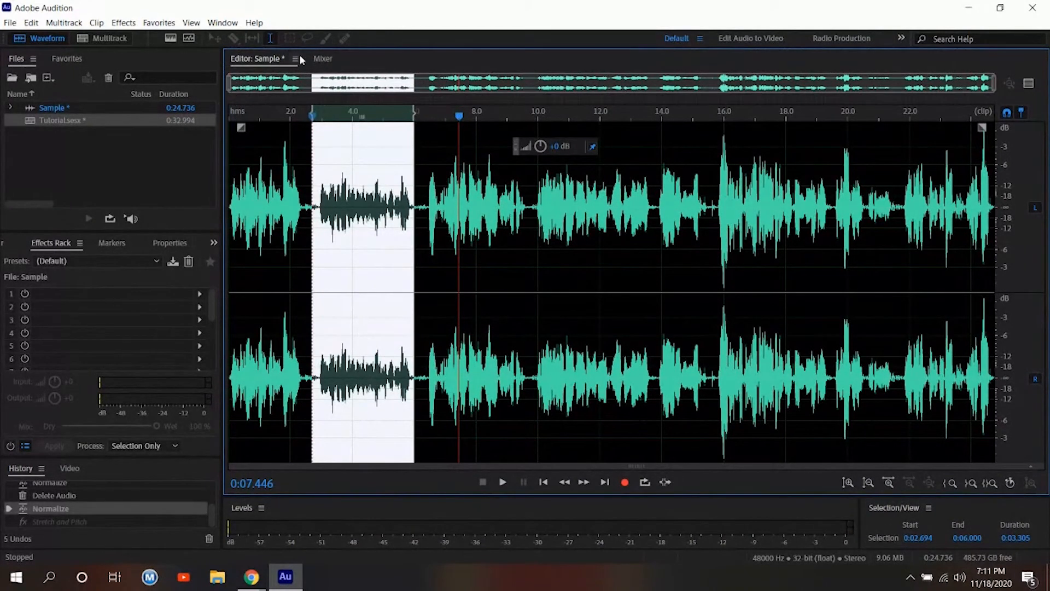
pyautogui.moveTo(459, 122); pyautogui.dragTo(338, 117)
pyautogui.click(500, 483)
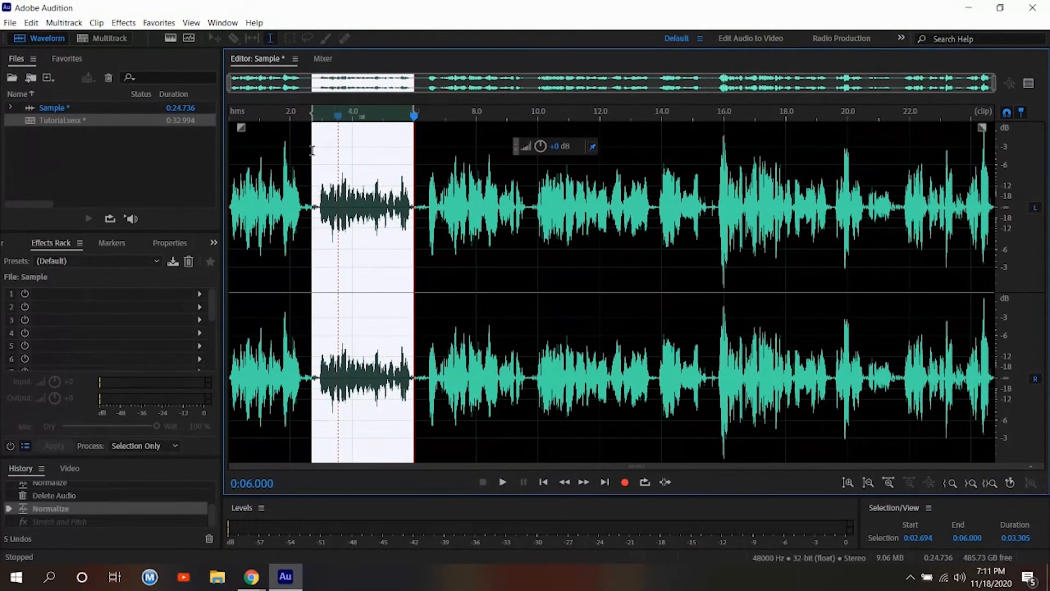
# Try the Remove Vocals favorite on the selected range, listen to it and undo it.
pyautogui.click(166, 23)
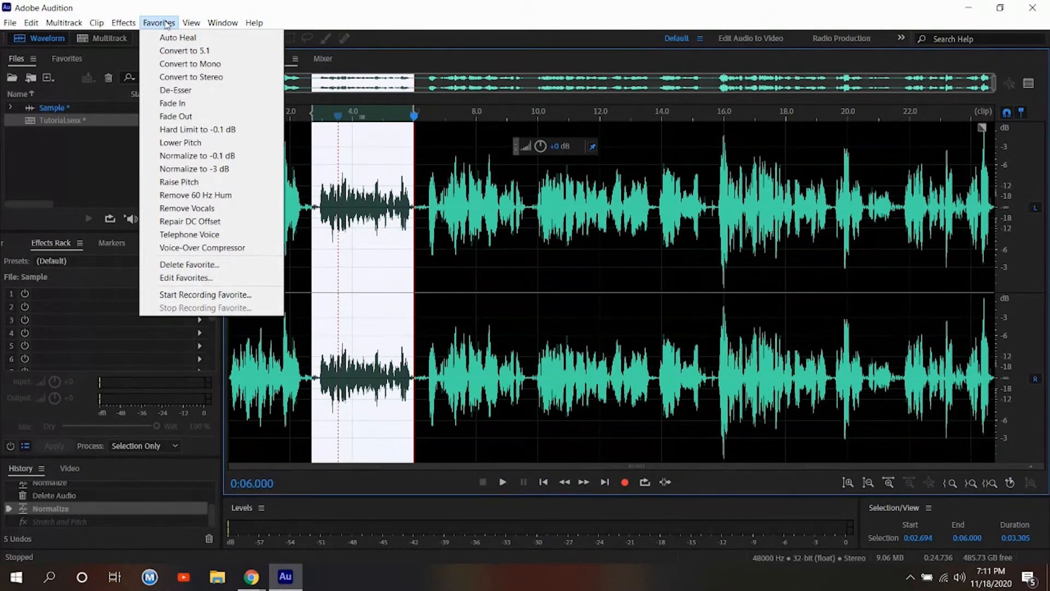
pyautogui.click(193, 208)
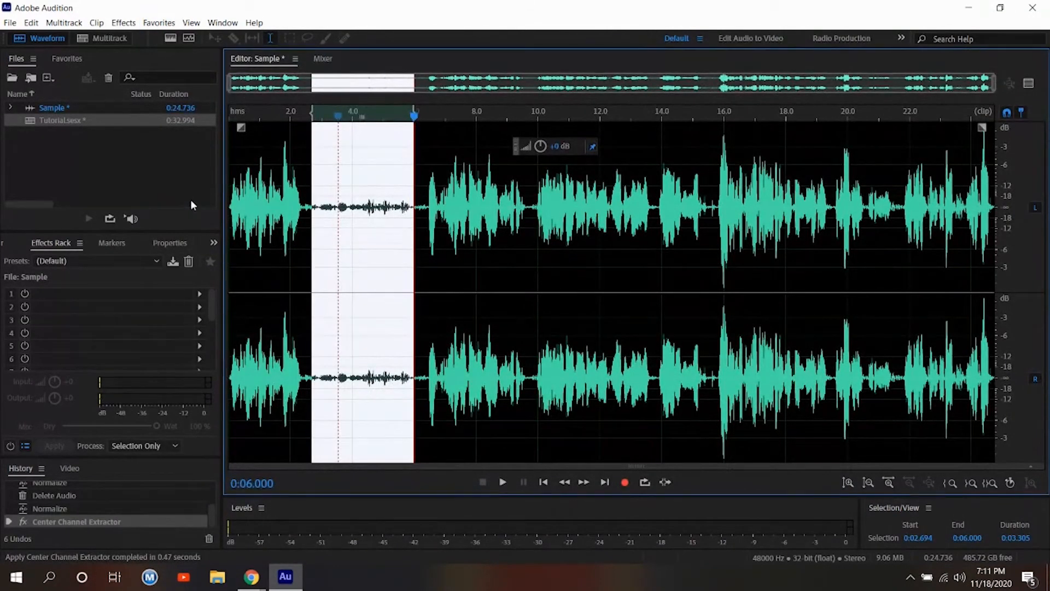
pyautogui.click(503, 481)
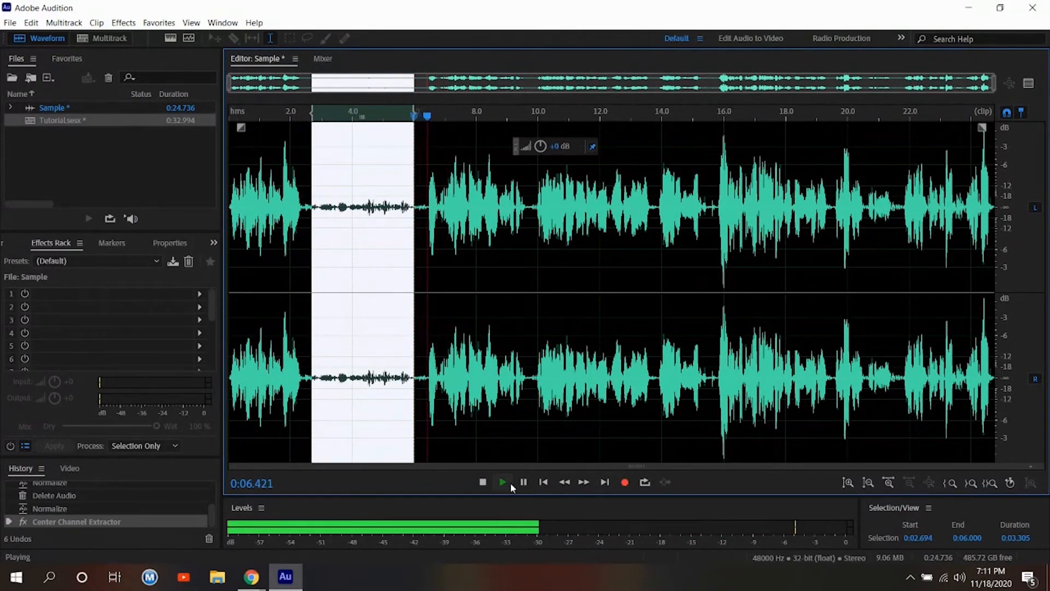
pyautogui.click(544, 483)
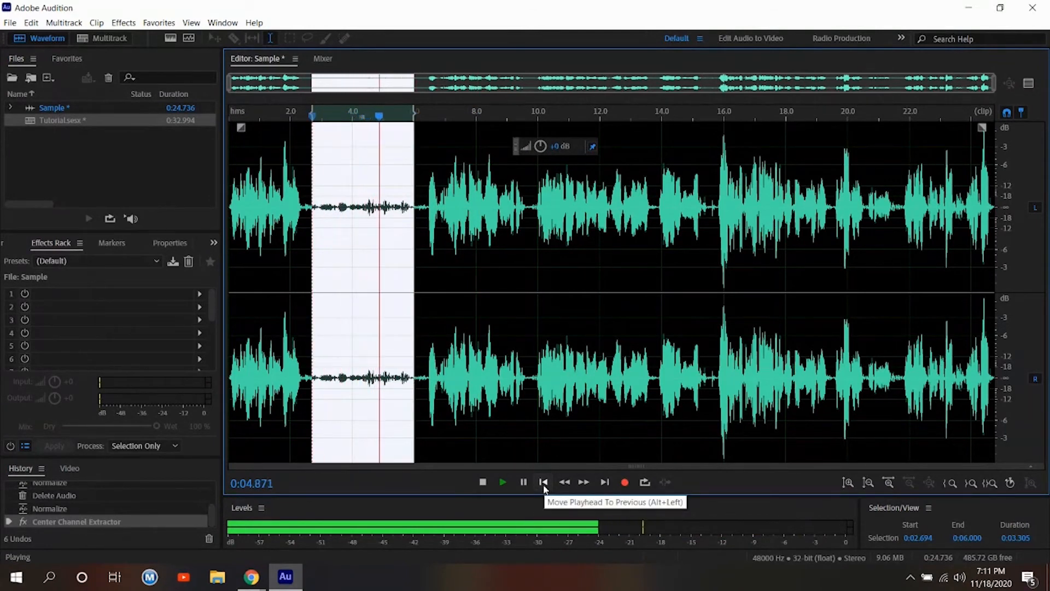
pyautogui.click(484, 482)
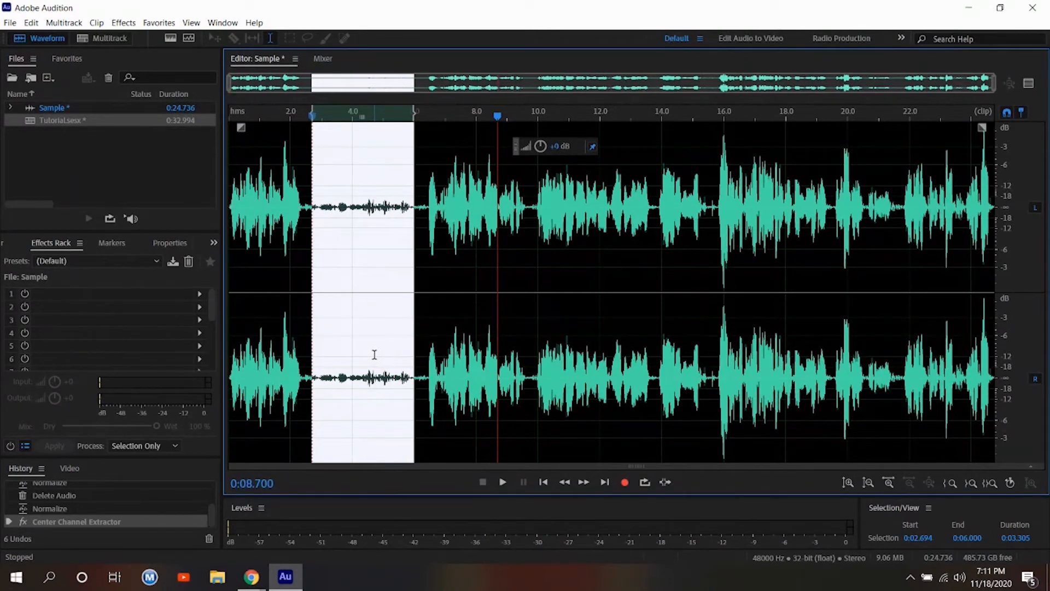
pyautogui.hotkey('ctrl', 'z')
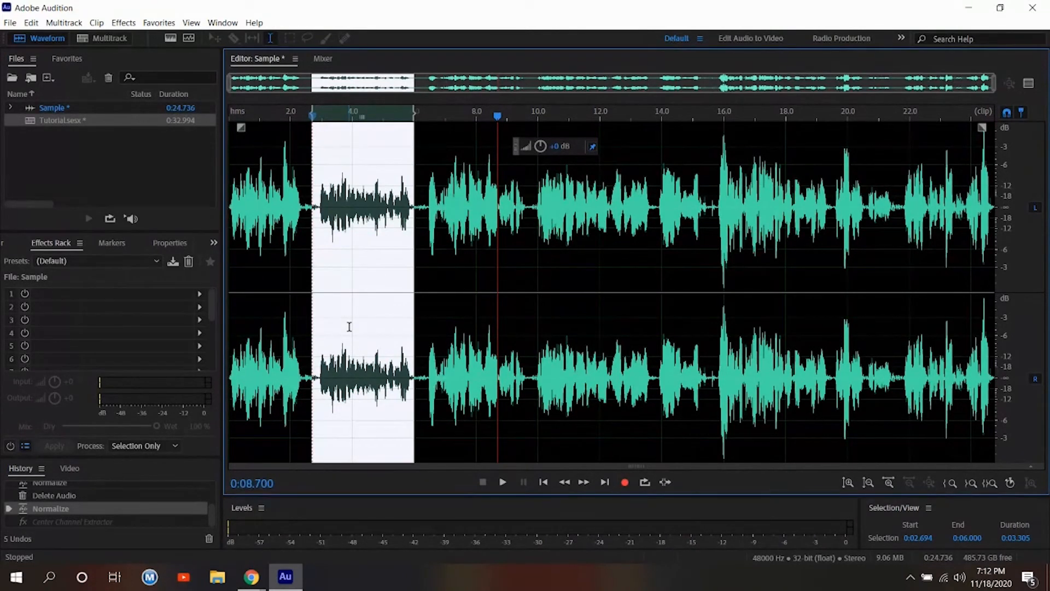
# Try the Telephone Voice favorite on the selected range, play it from just before the selection and undo it.
pyautogui.click(160, 23)
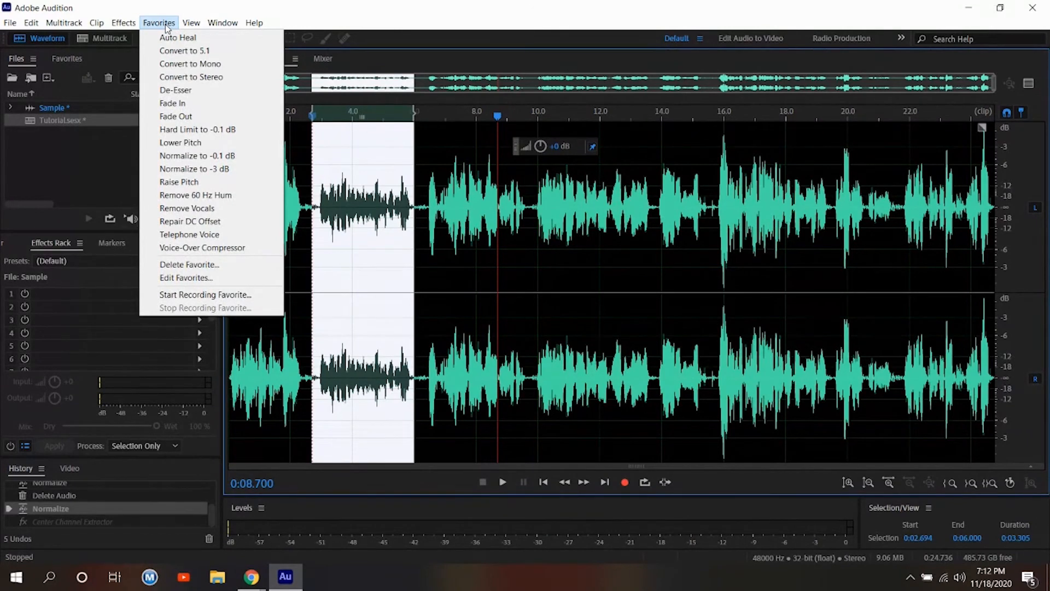
pyautogui.click(177, 234)
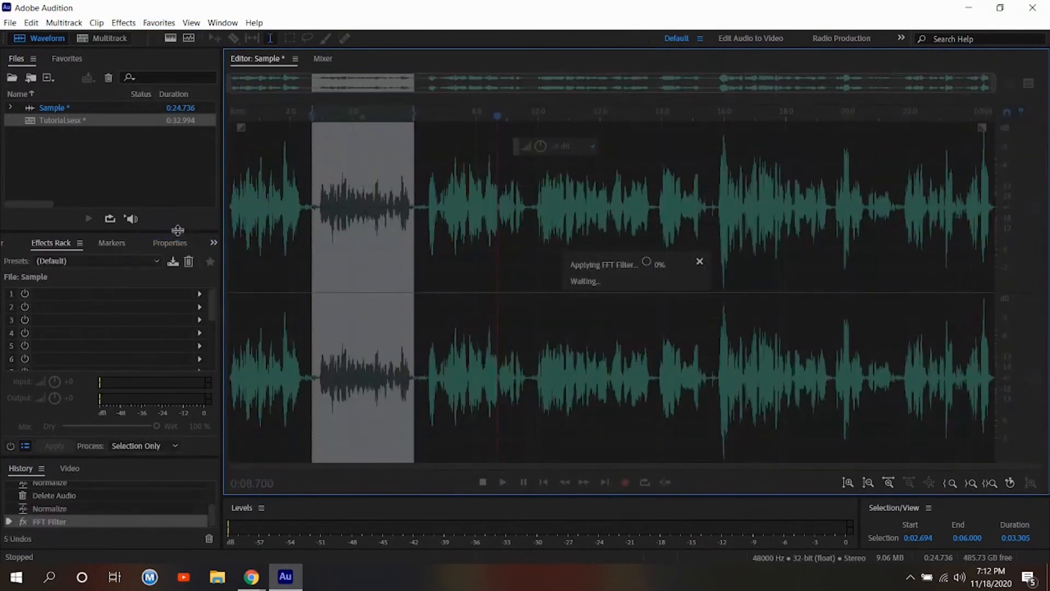
pyautogui.moveTo(496, 115); pyautogui.dragTo(304, 126)
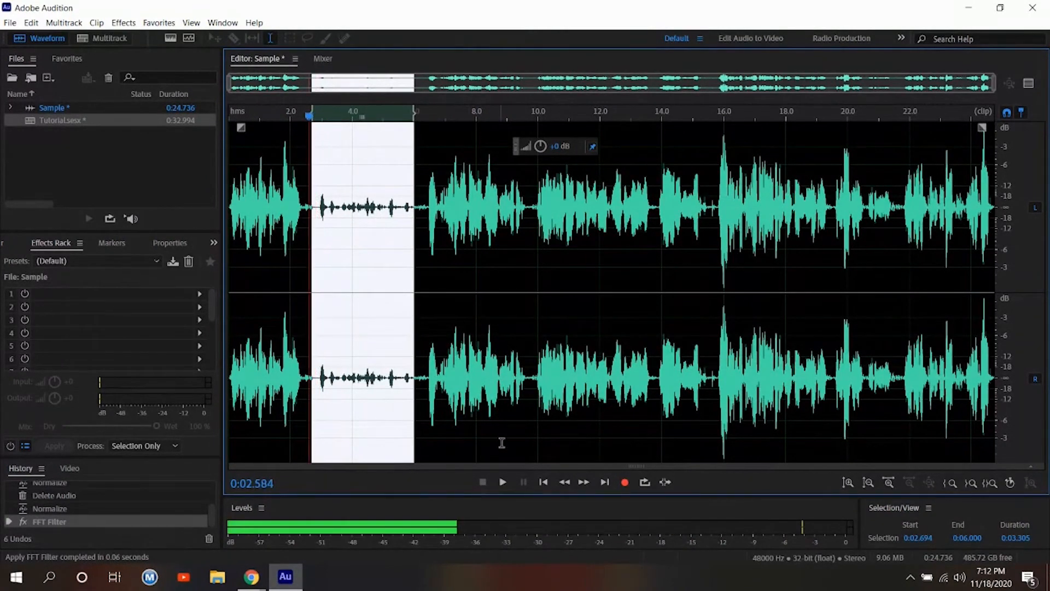
pyautogui.click(500, 484)
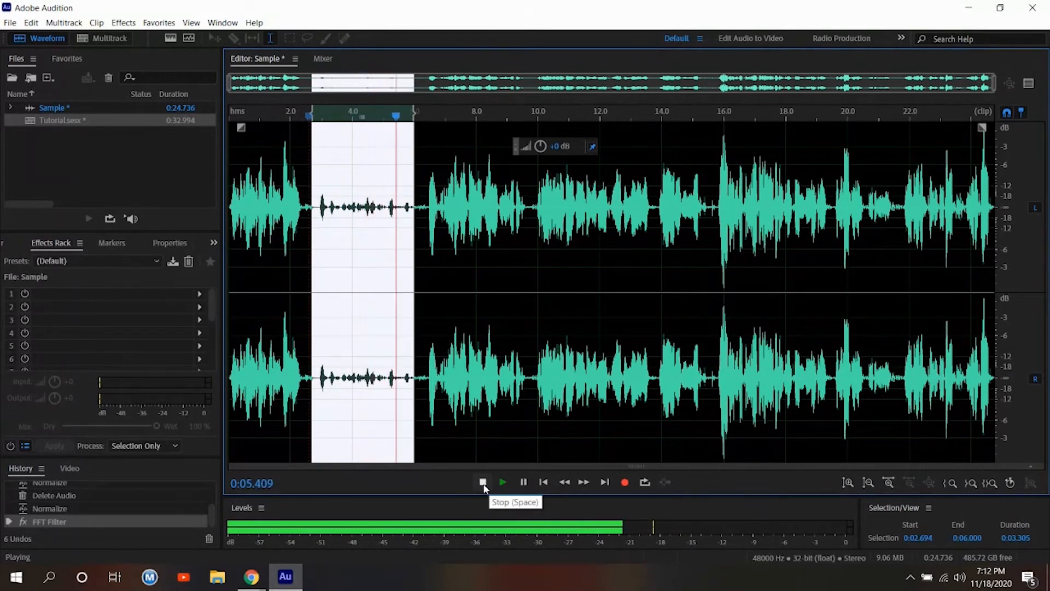
pyautogui.click(483, 484)
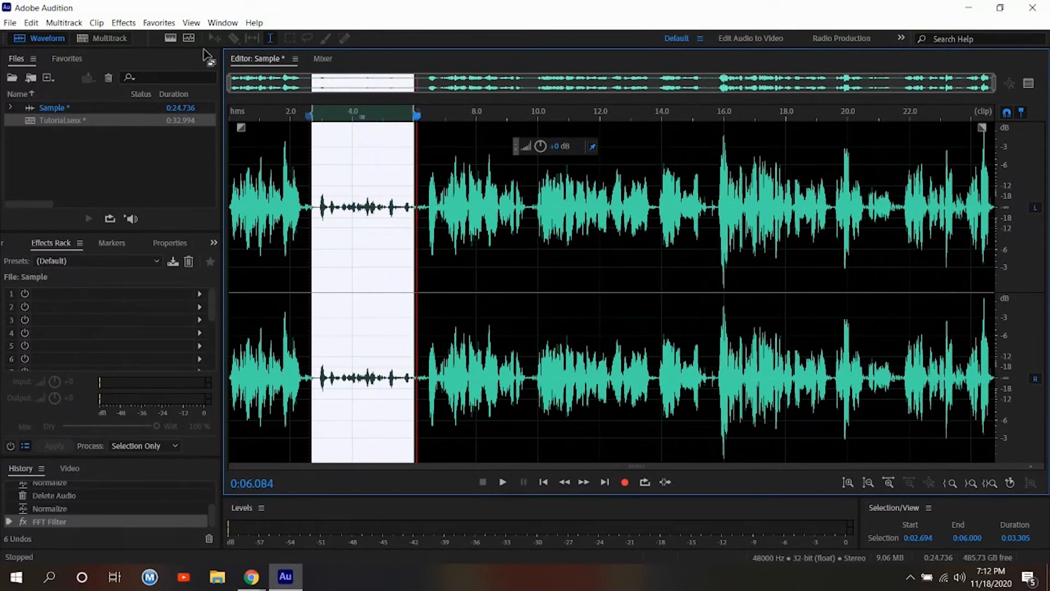
pyautogui.hotkey('ctrl', 'z')
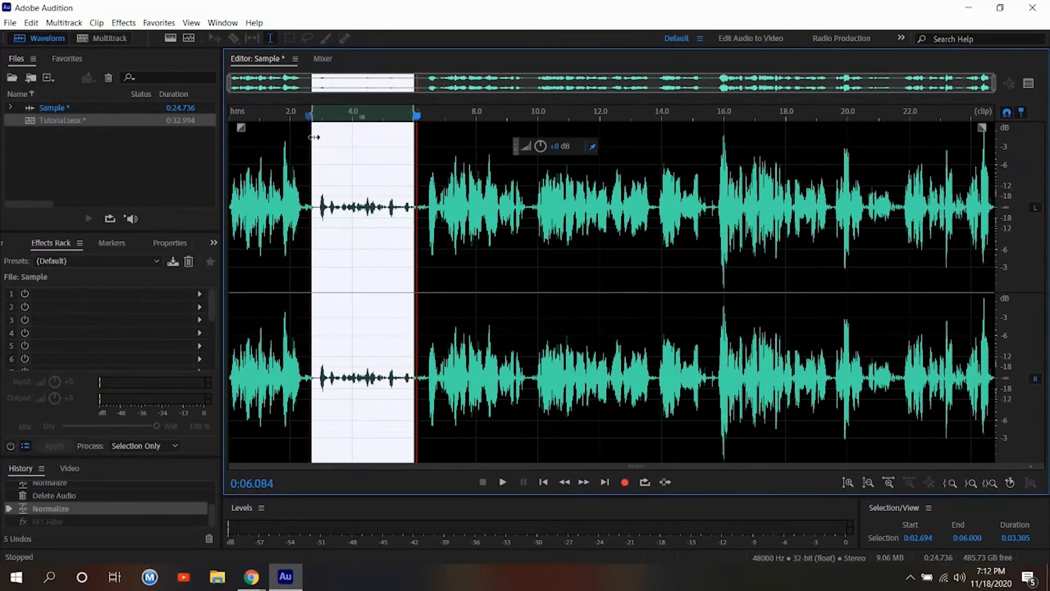
# Apply the Echo effect with the default preset to the selected range and play the selection from its start.
pyautogui.click(124, 24)
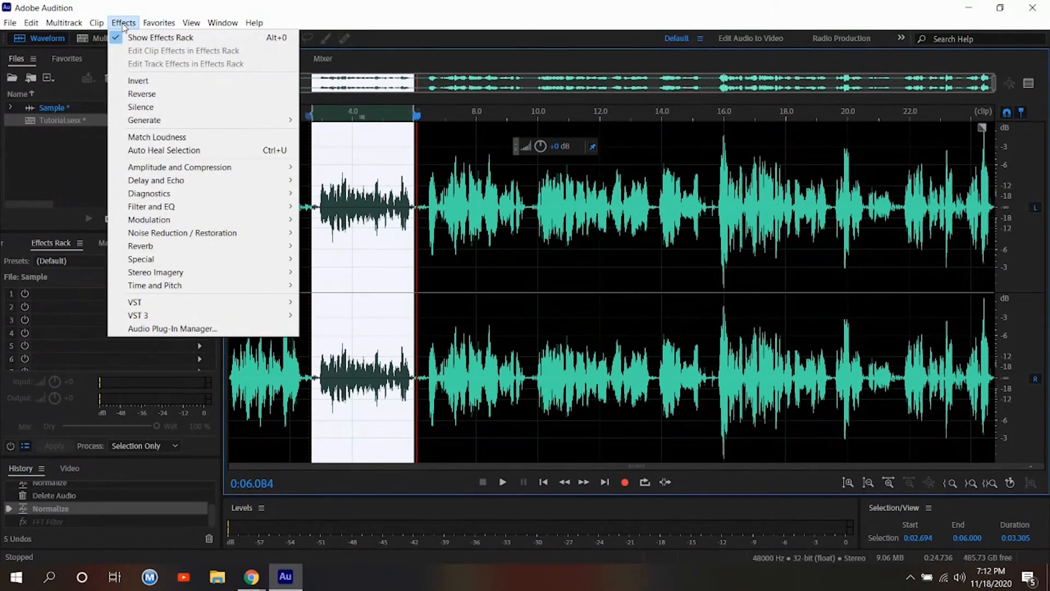
pyautogui.moveTo(178, 187)
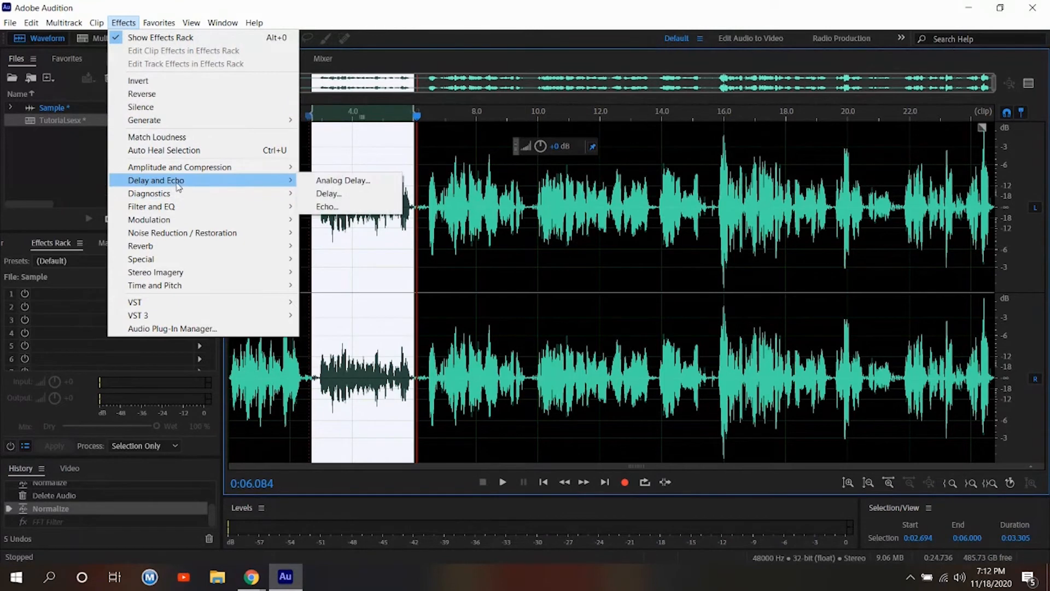
pyautogui.click(331, 207)
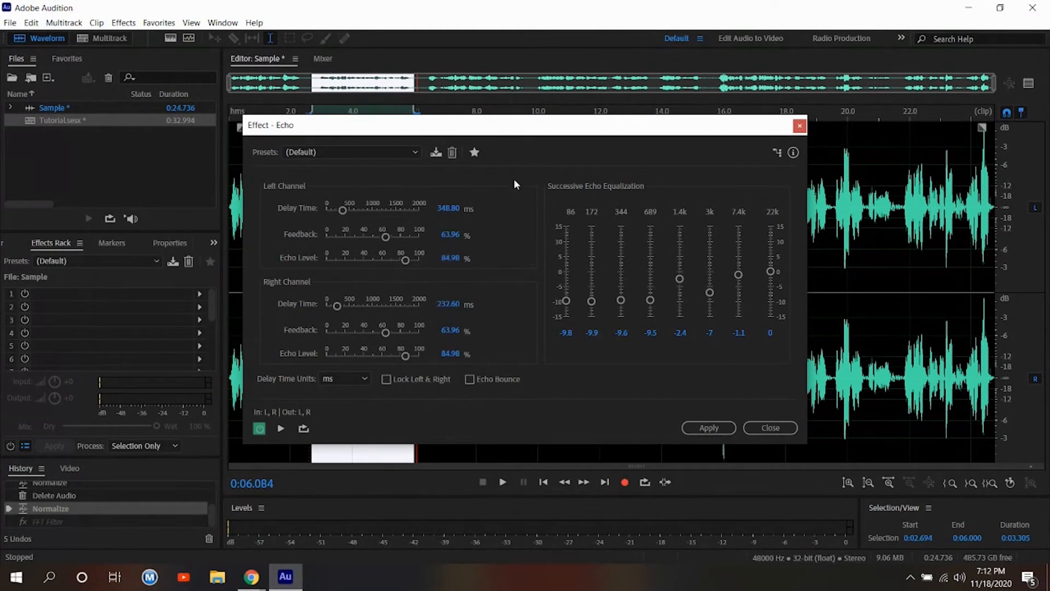
pyautogui.click(414, 153)
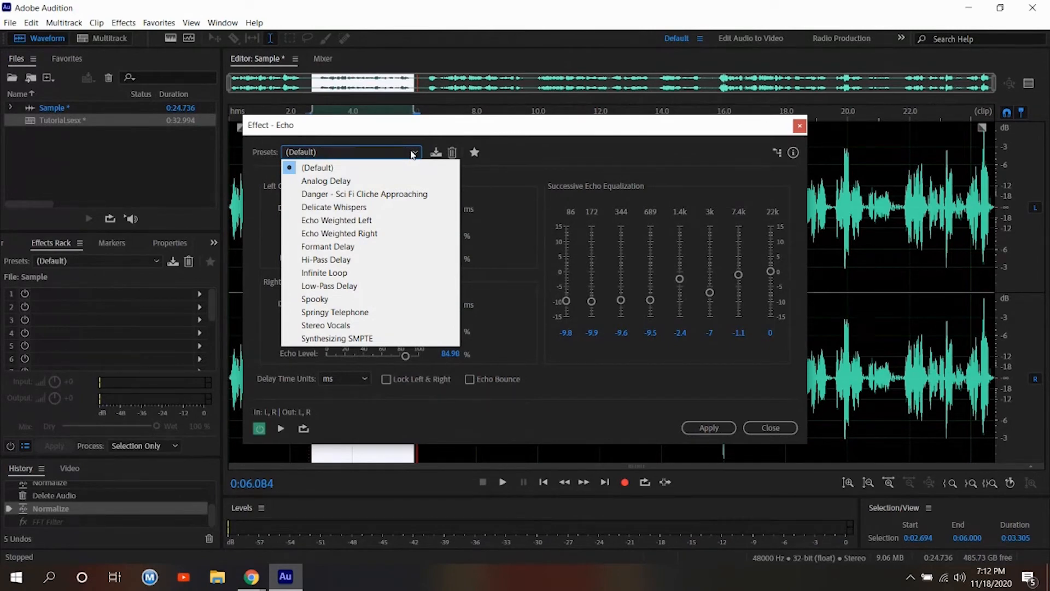
pyautogui.click(413, 154)
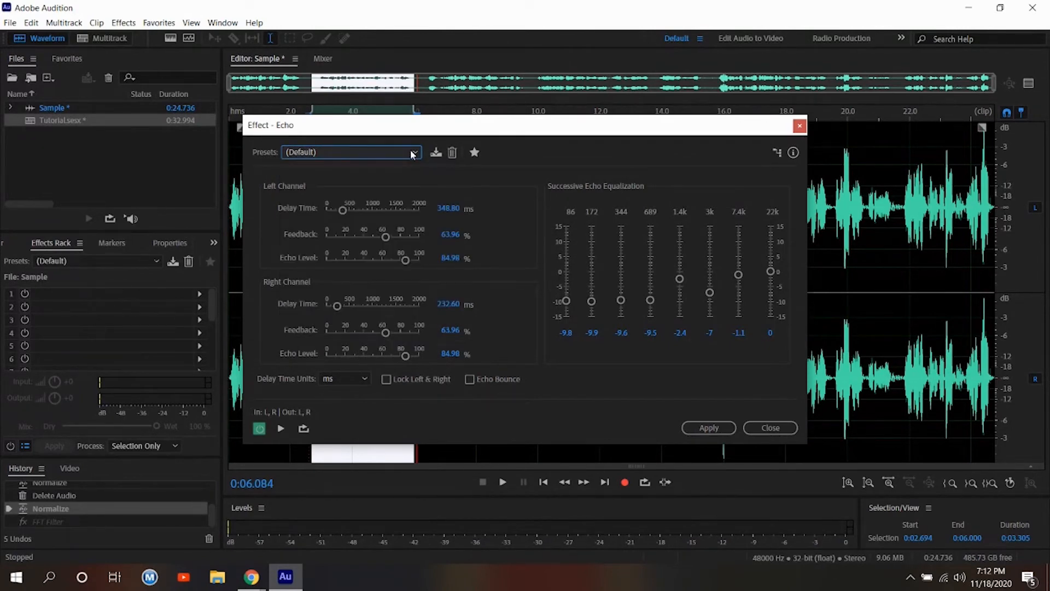
pyautogui.click(709, 428)
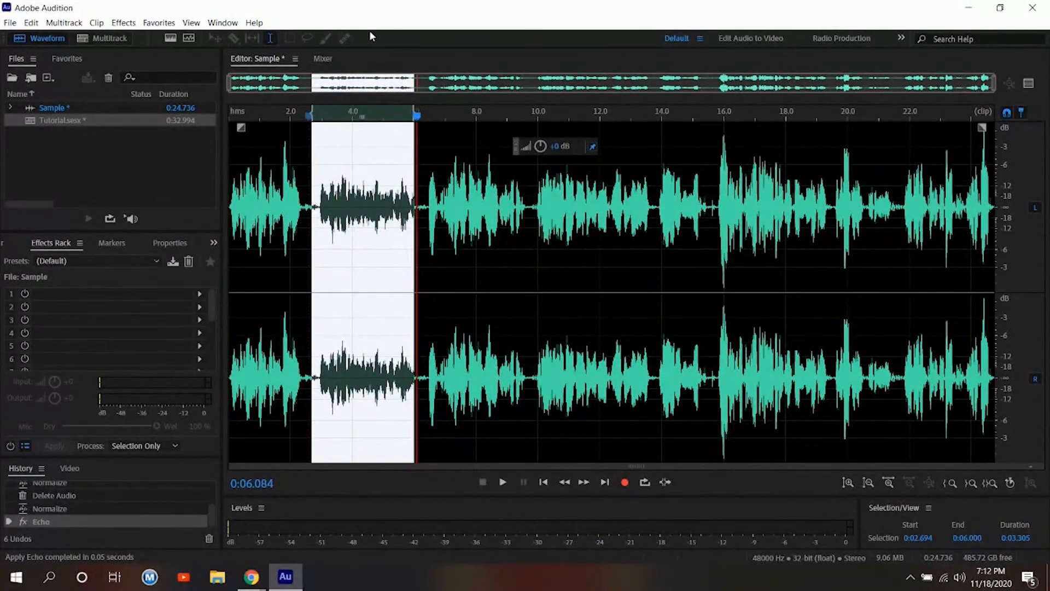
pyautogui.moveTo(417, 116); pyautogui.dragTo(314, 116)
pyautogui.click(501, 484)
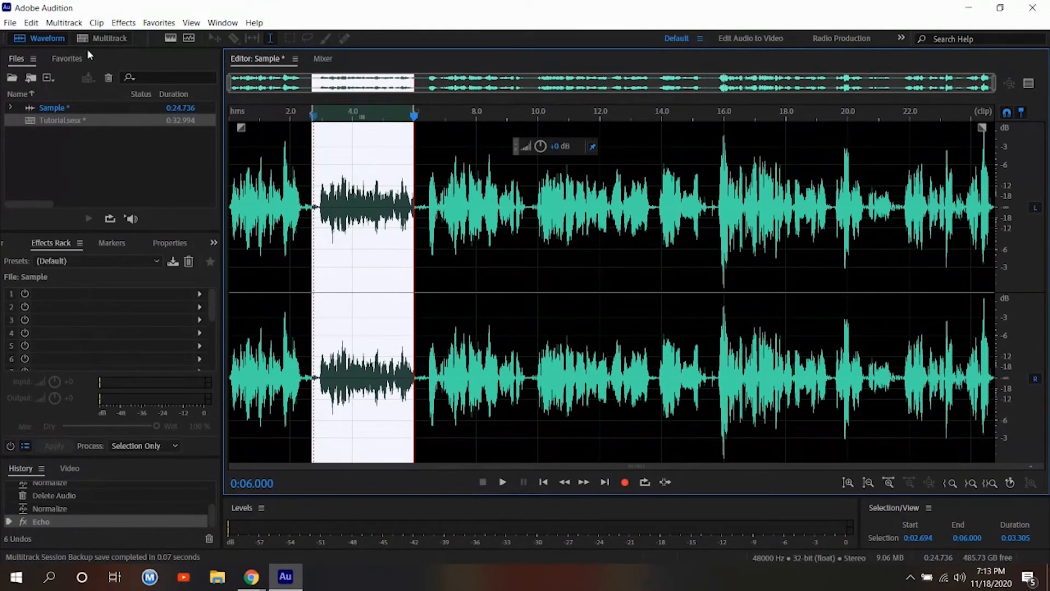
# Switch to the Tutorial.sesx multitrack session and select the empty Track 2.
pyautogui.click(102, 38)
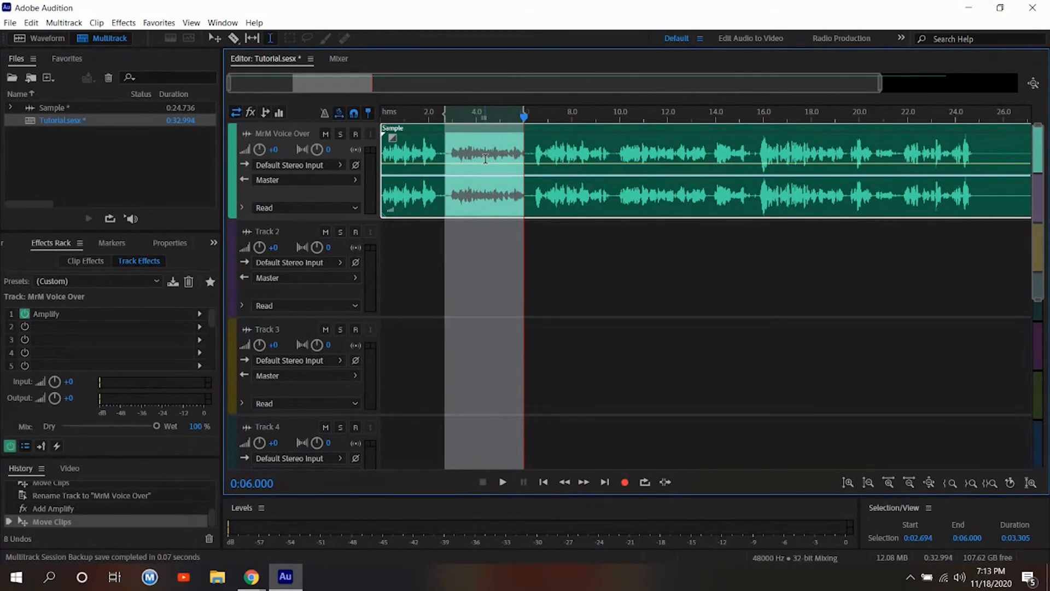
pyautogui.click(40, 38)
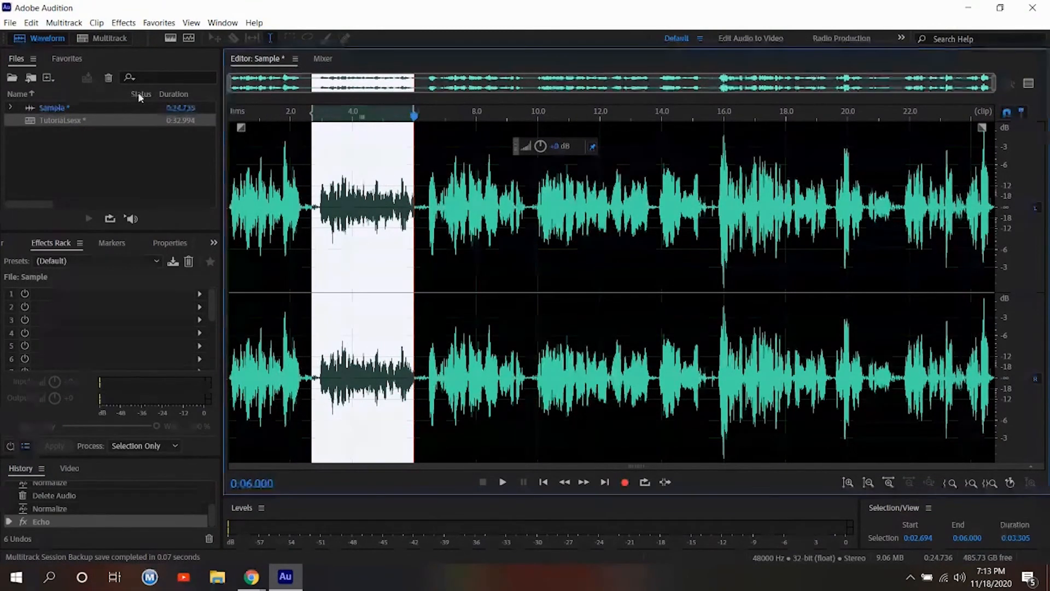
pyautogui.click(90, 36)
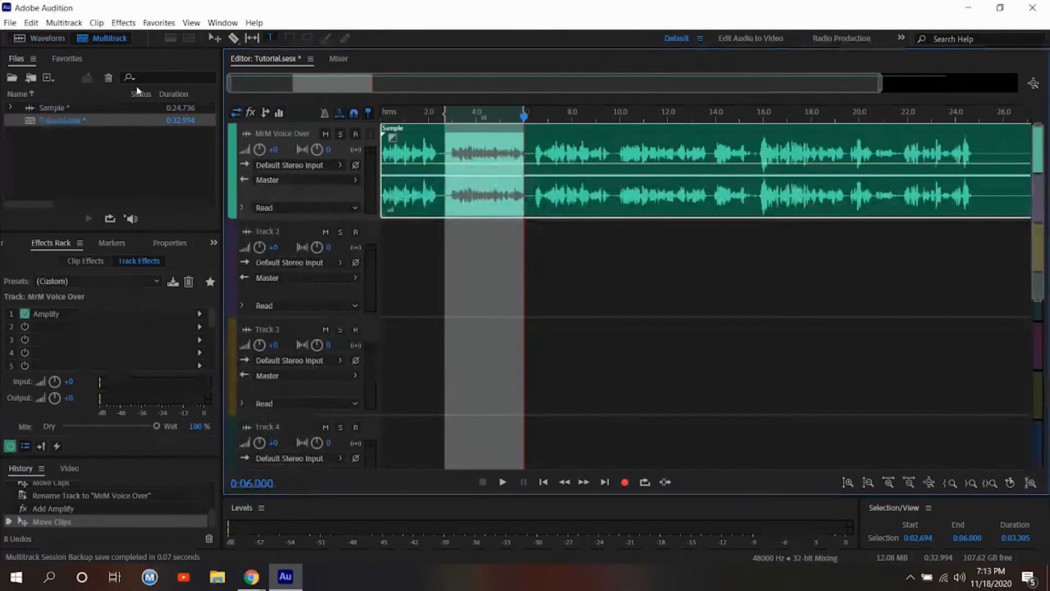
pyautogui.click(436, 278)
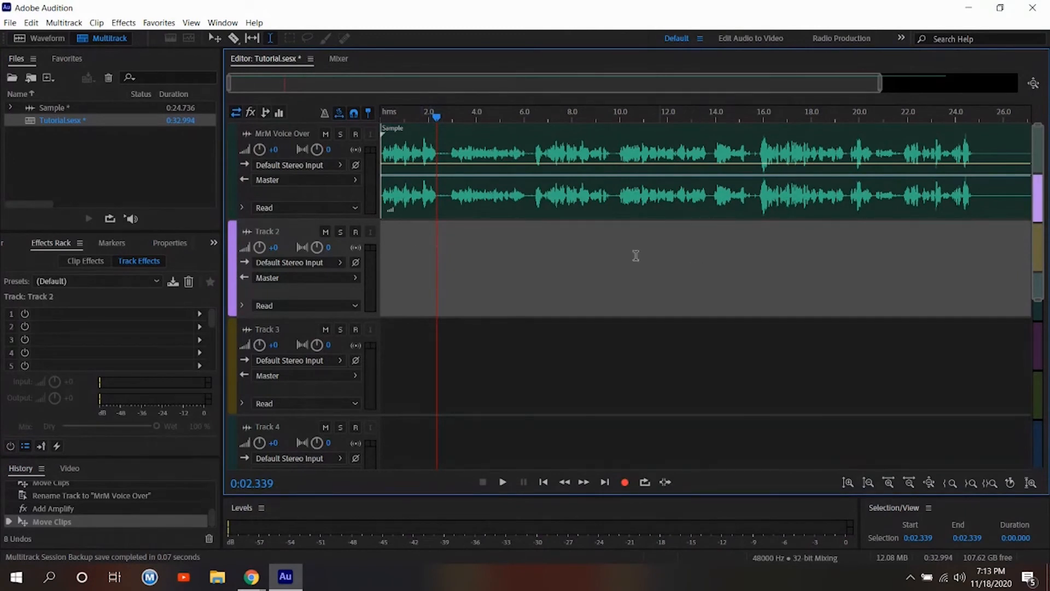
# Import the song 05 Funplex from the Funplex folder under B-52's in the Music library.
pyautogui.click(85, 170)
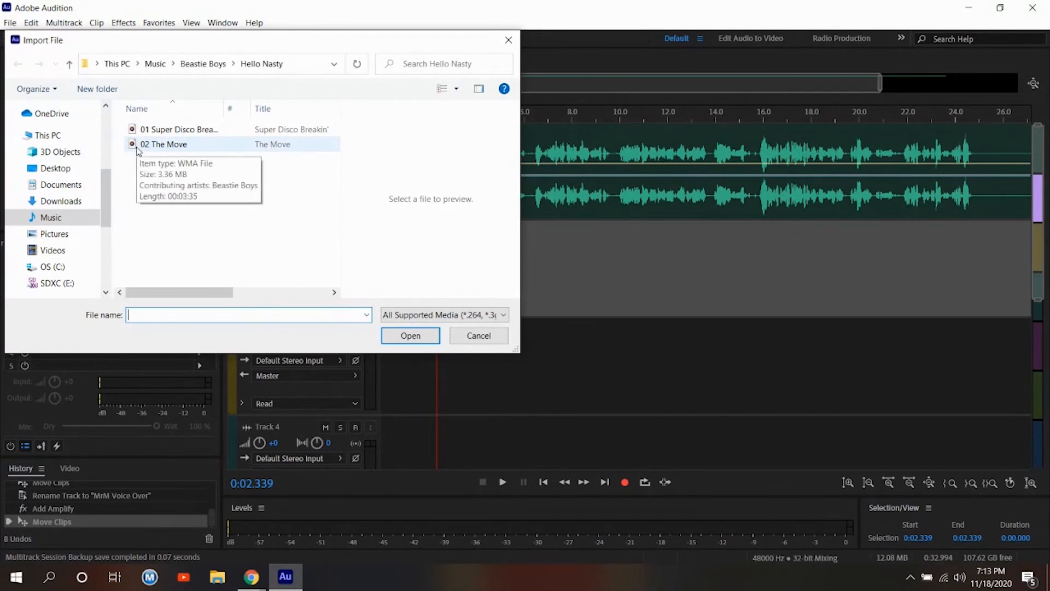
pyautogui.click(146, 135)
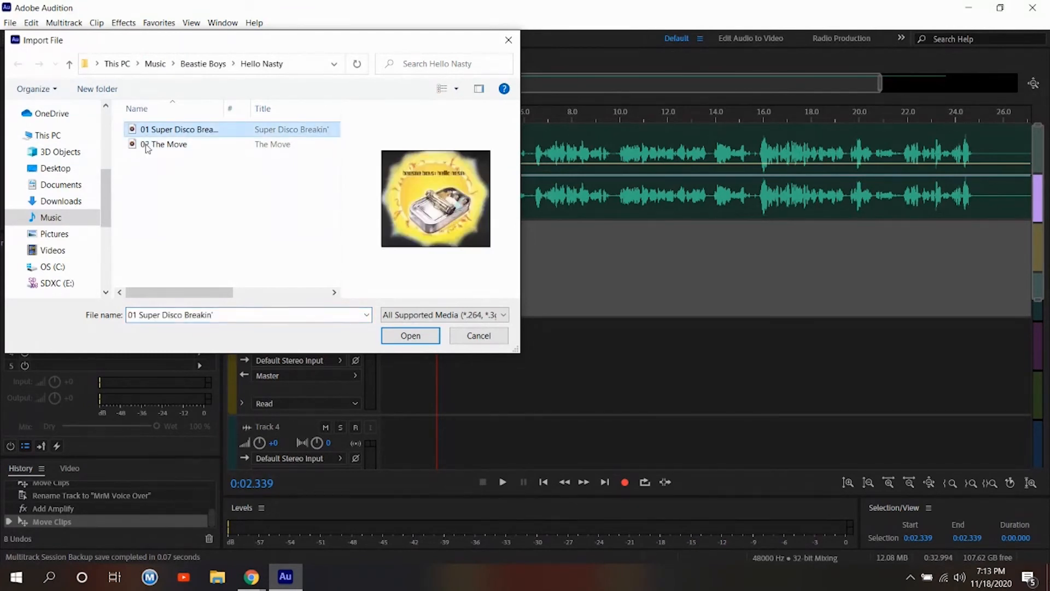
pyautogui.click(147, 148)
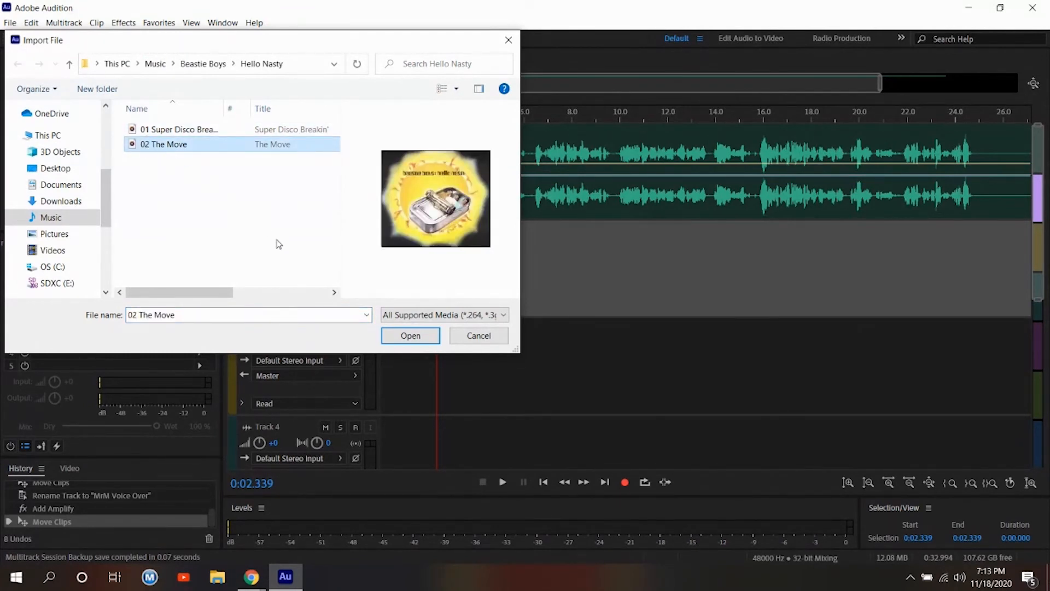
pyautogui.click(168, 131)
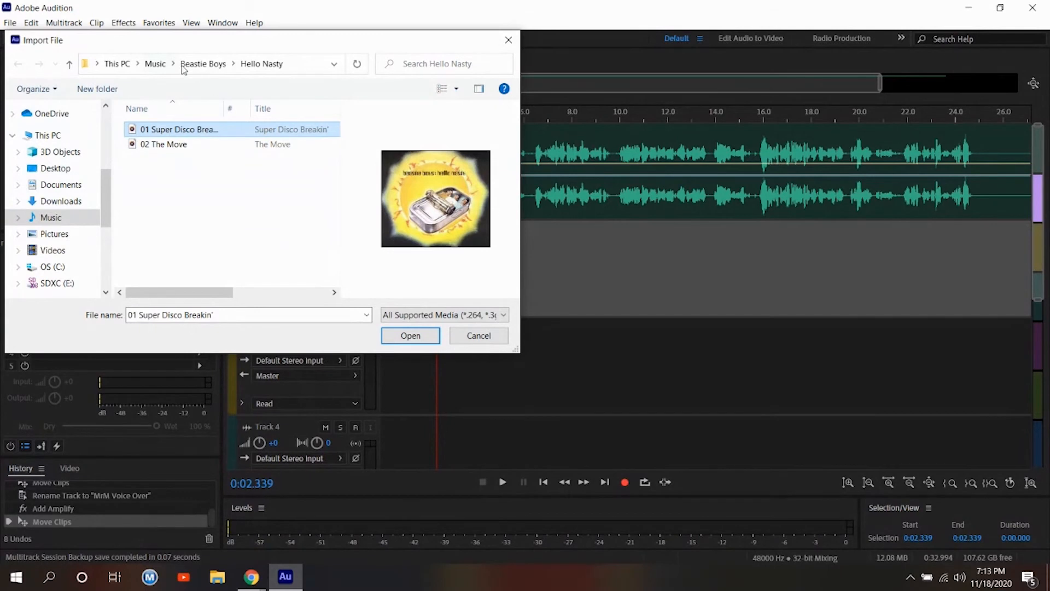
pyautogui.click(159, 64)
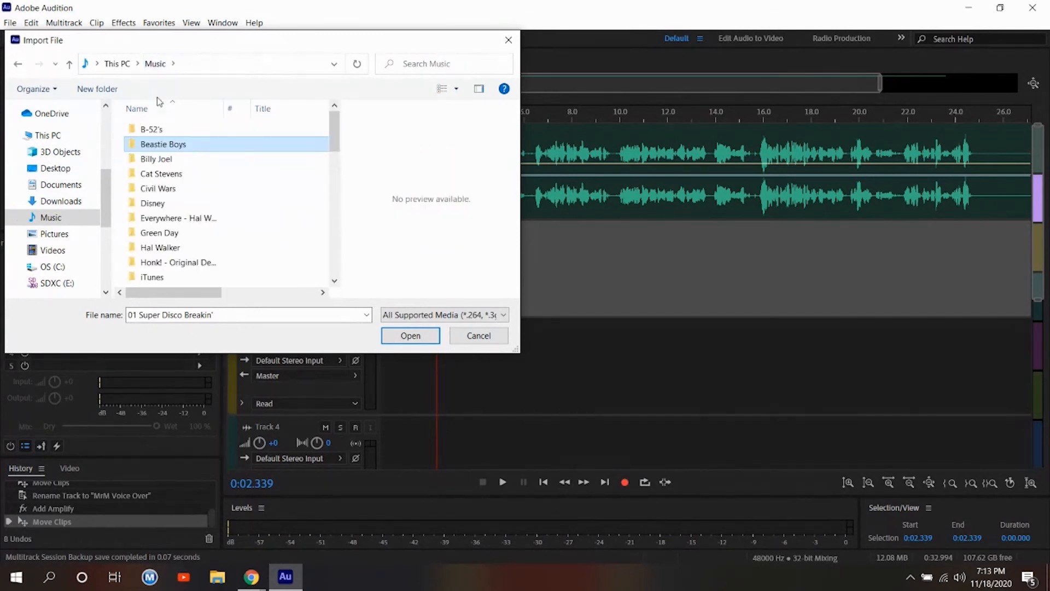
pyautogui.doubleClick(154, 130)
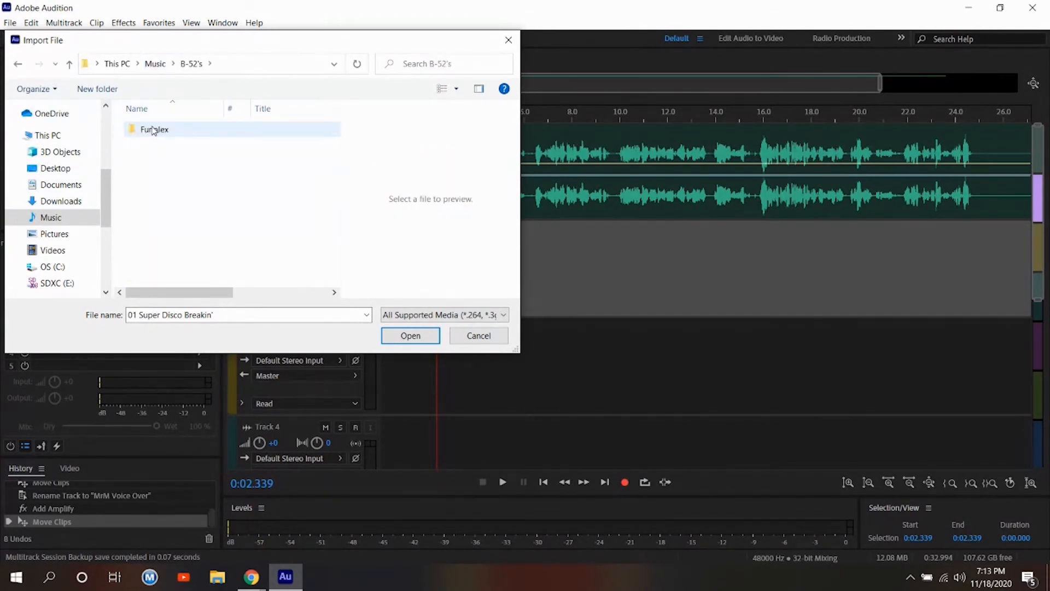
pyautogui.doubleClick(154, 129)
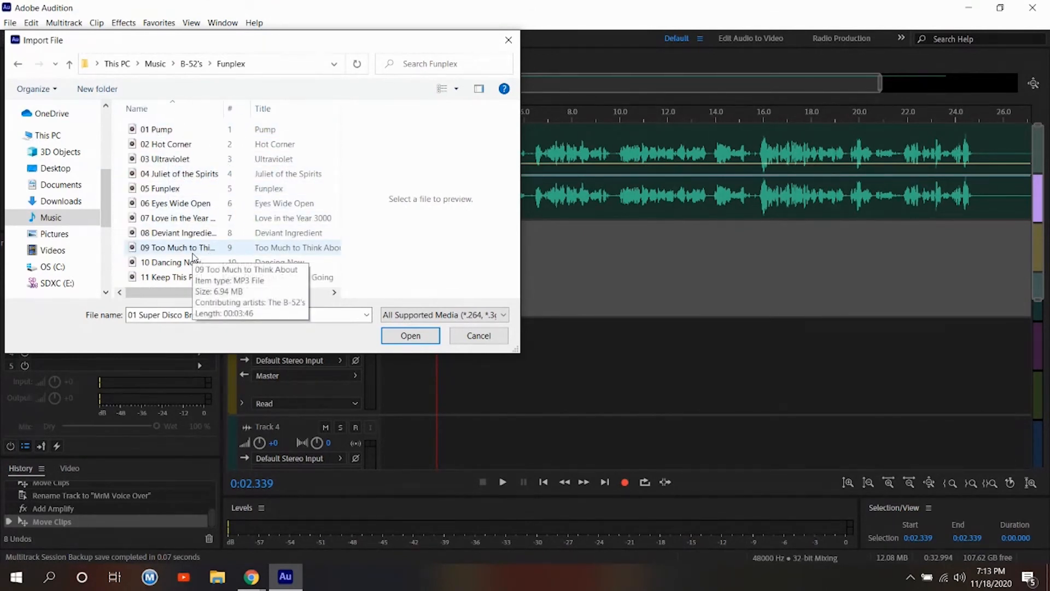
pyautogui.click(166, 188)
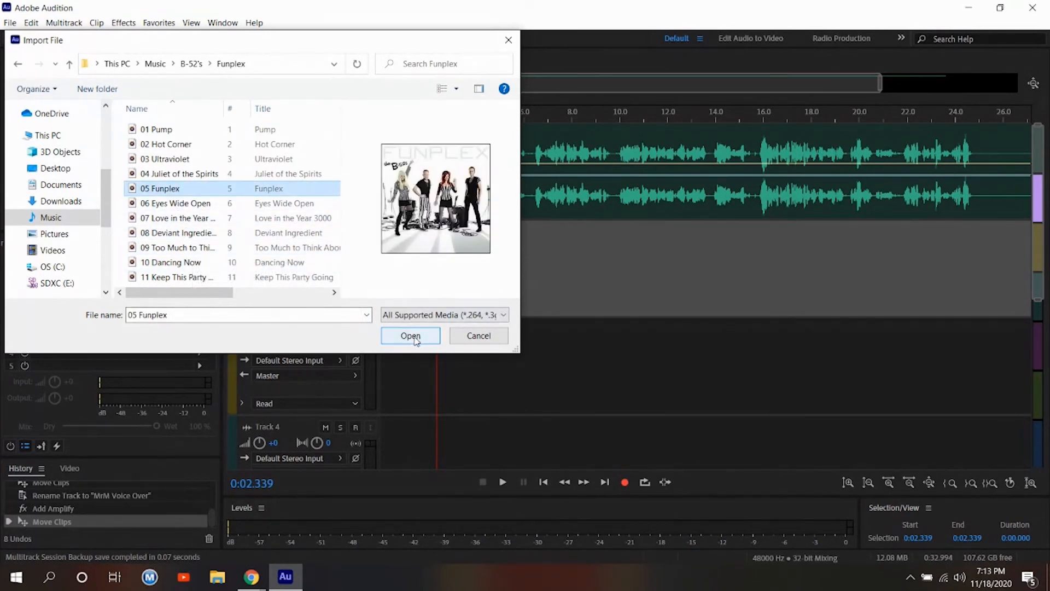
pyautogui.click(416, 337)
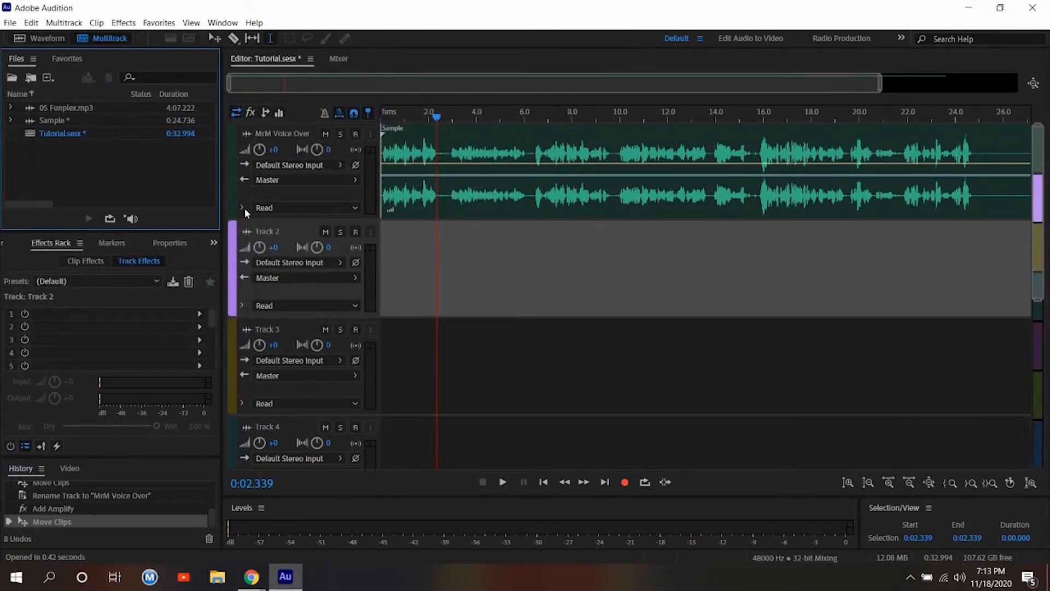
# Place 05 Funplex.mp3 at the start of Track 2, accepting a copy conformed to the session's sample rate.
pyautogui.click(61, 109)
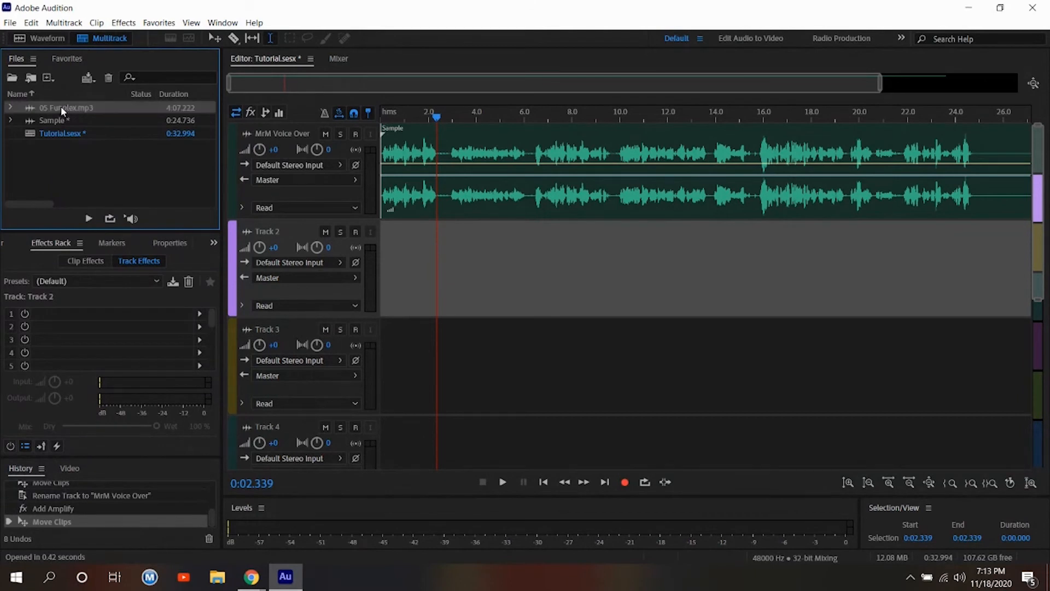
pyautogui.moveTo(82, 107); pyautogui.dragTo(375, 260)
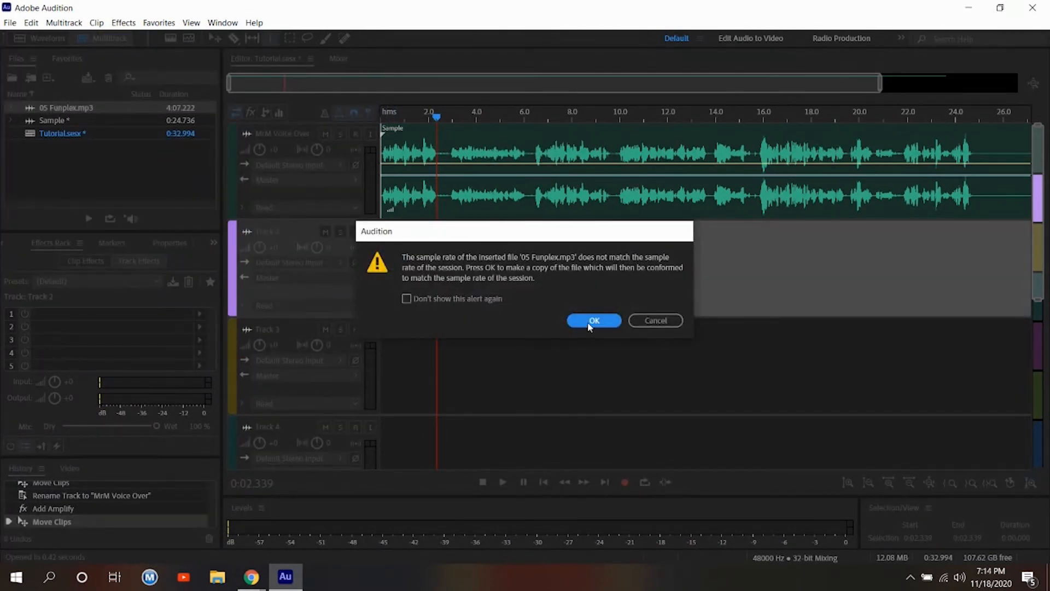
pyautogui.click(590, 322)
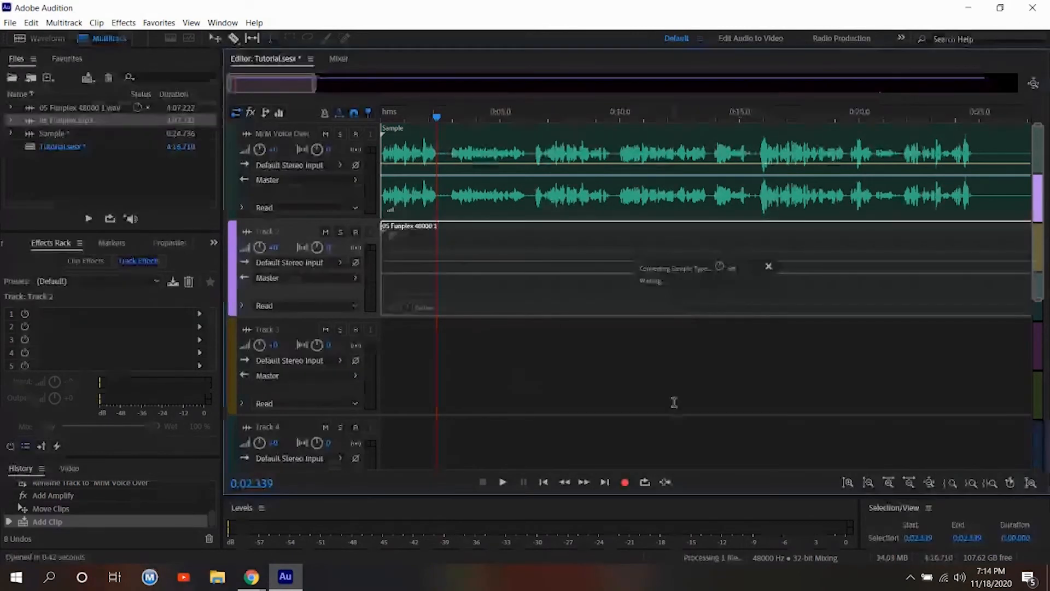
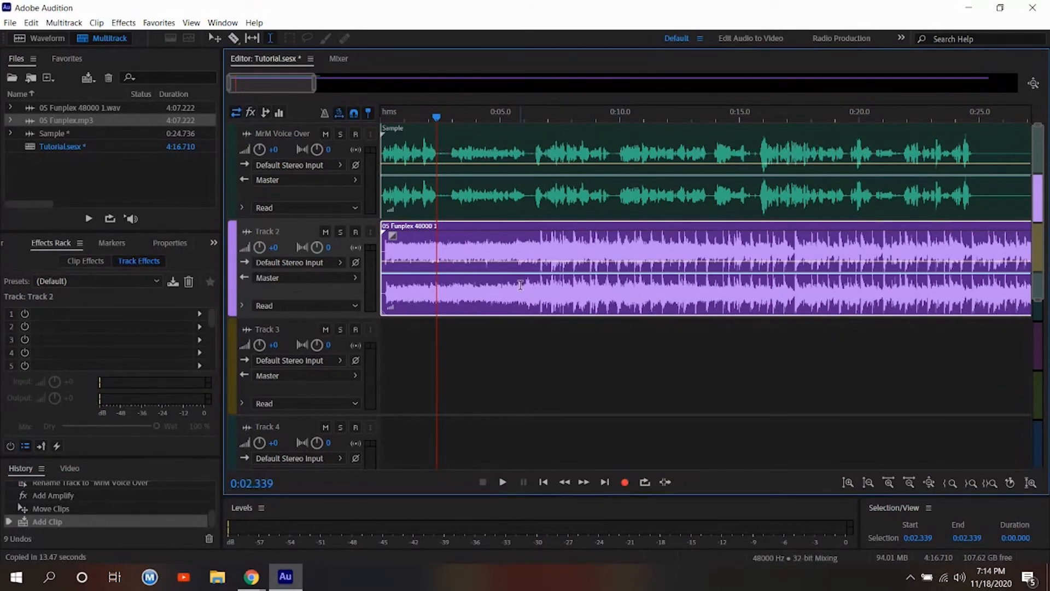
# Open the Track 2 music clip in the waveform editor and play its opening from the beginning.
pyautogui.doubleClick(520, 284)
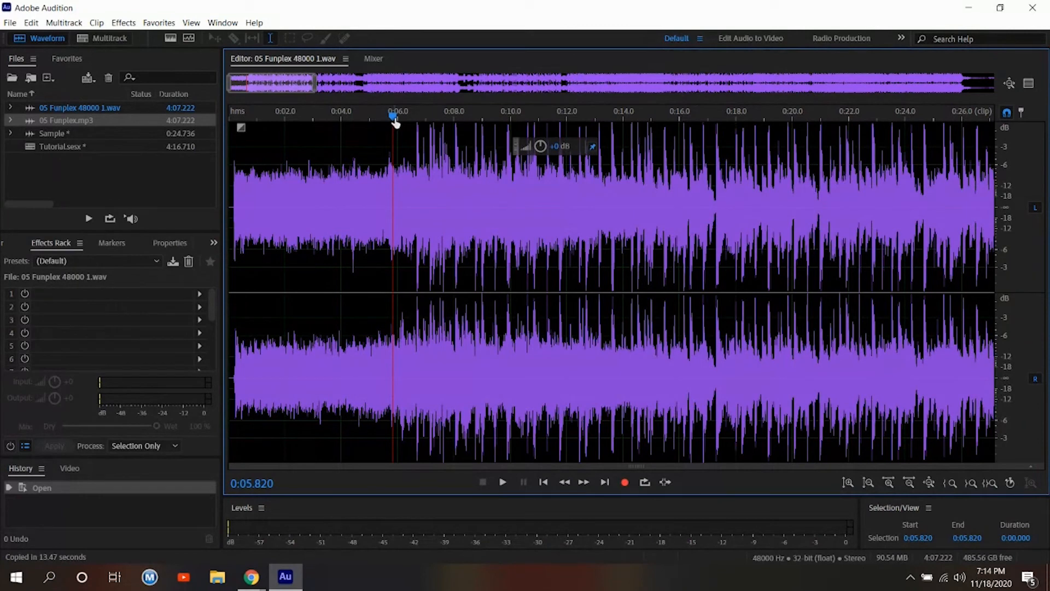
pyautogui.moveTo(393, 116); pyautogui.dragTo(222, 118)
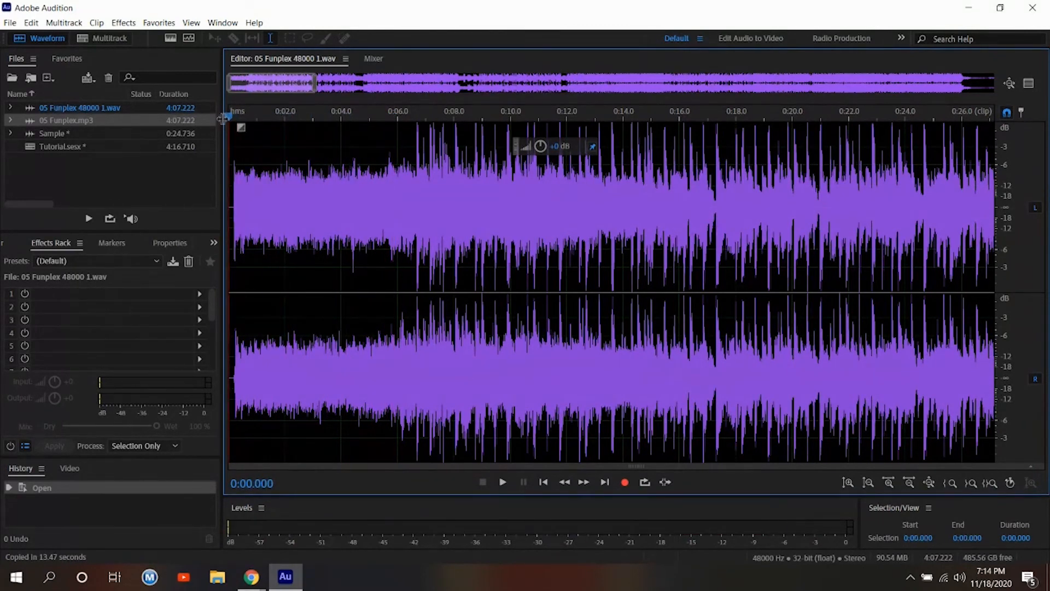
pyautogui.click(504, 482)
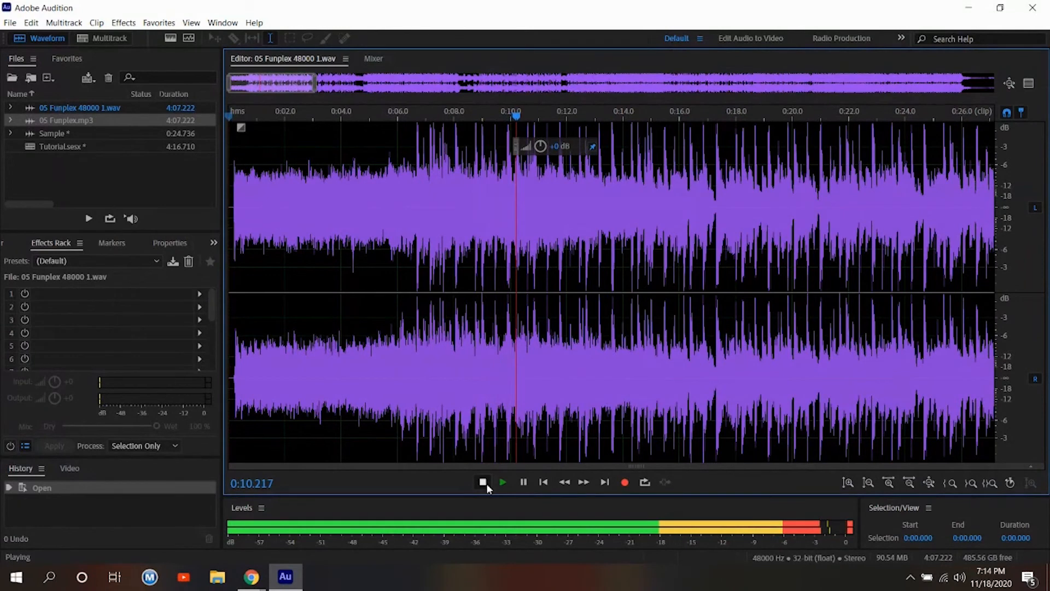
pyautogui.click(483, 482)
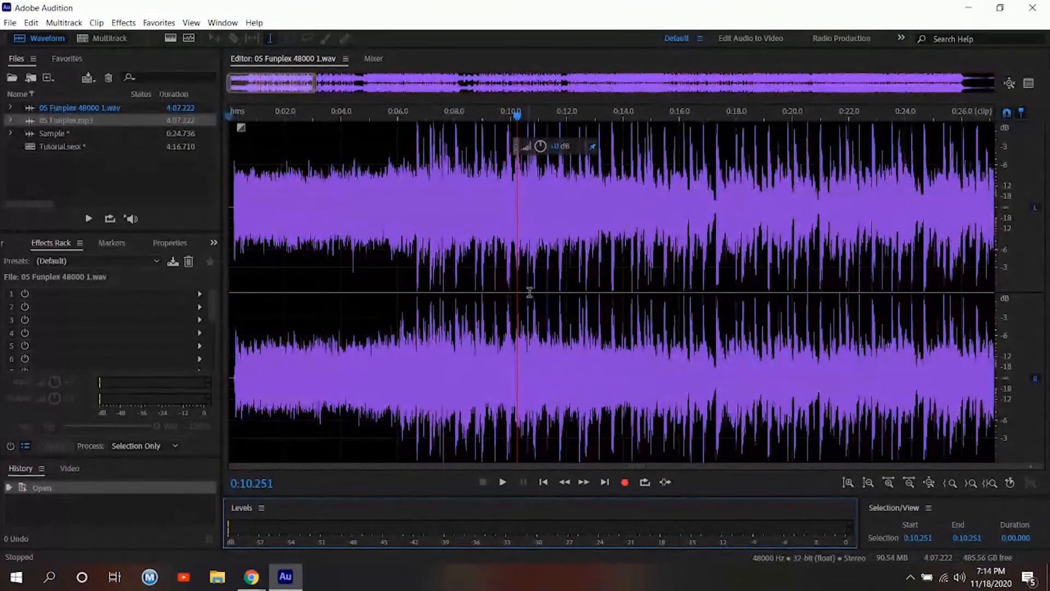
# Lower the volume of the entire Funplex waveform and listen to the quieter music from the beginning.
pyautogui.click(541, 145)
pyautogui.moveTo(541, 145)
pyautogui.mouseDown()
pyautogui.moveTo(530, 146)
pyautogui.moveTo(539, 147)
pyautogui.mouseUp()
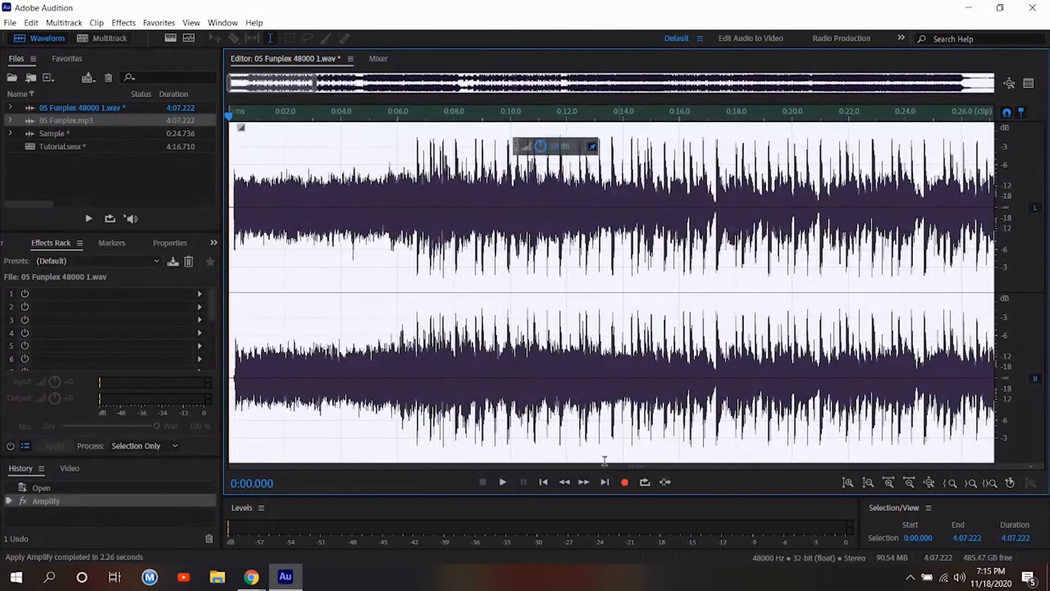
pyautogui.click(503, 482)
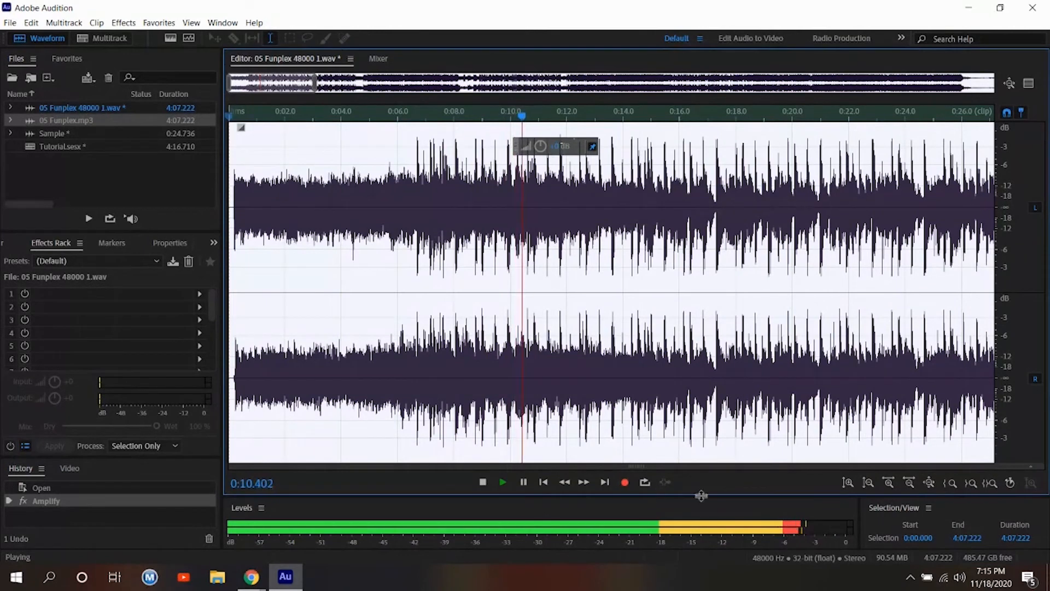
pyautogui.click(483, 482)
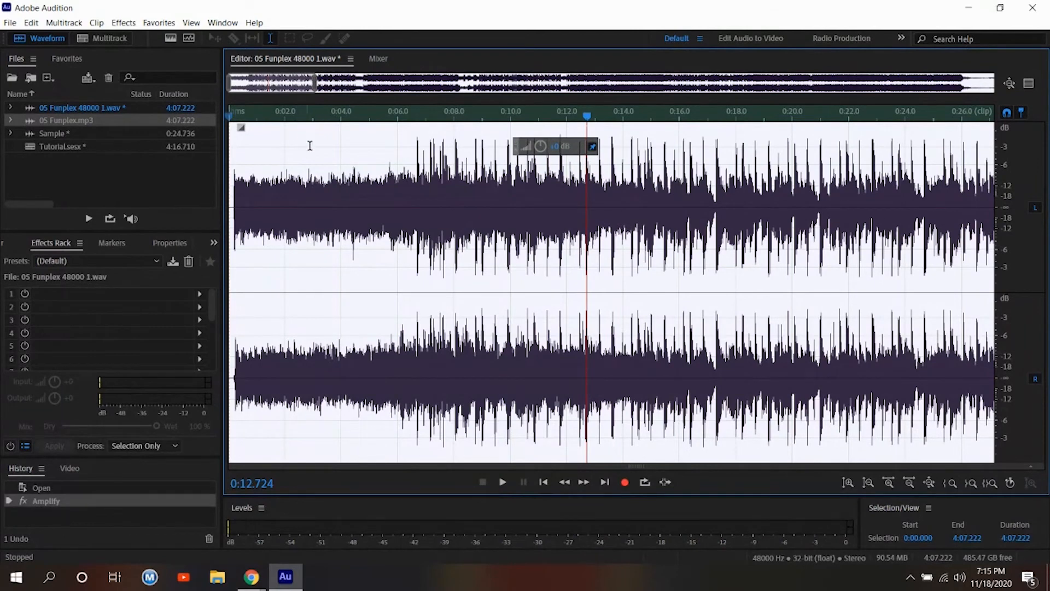
# Compare the original 05 Funplex.mp3 with the converted 05 Funplex 48000 1.wav in the file list.
pyautogui.click(70, 106)
pyautogui.click(66, 118)
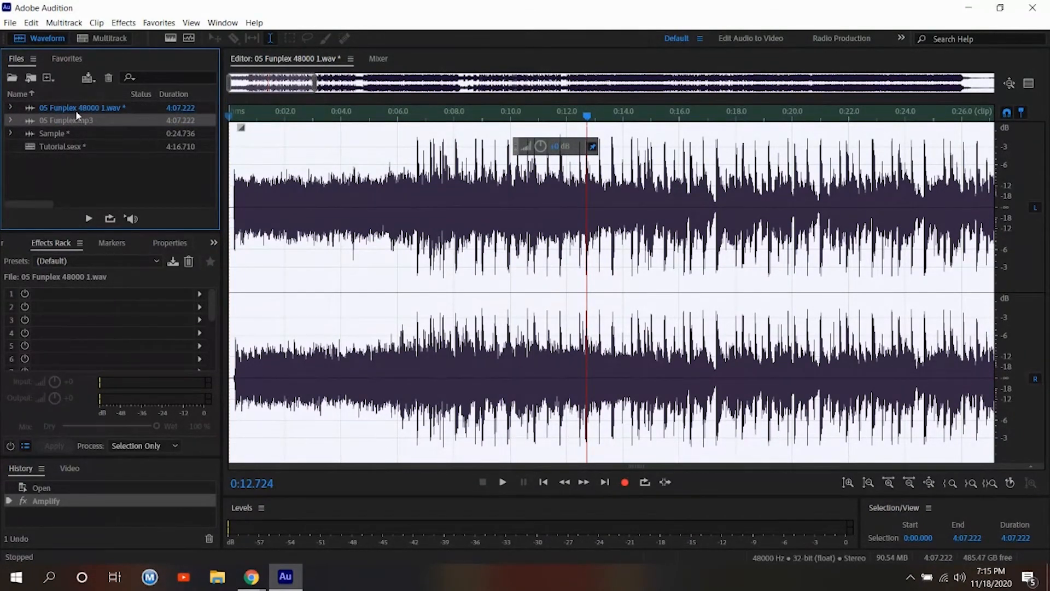
pyautogui.click(76, 110)
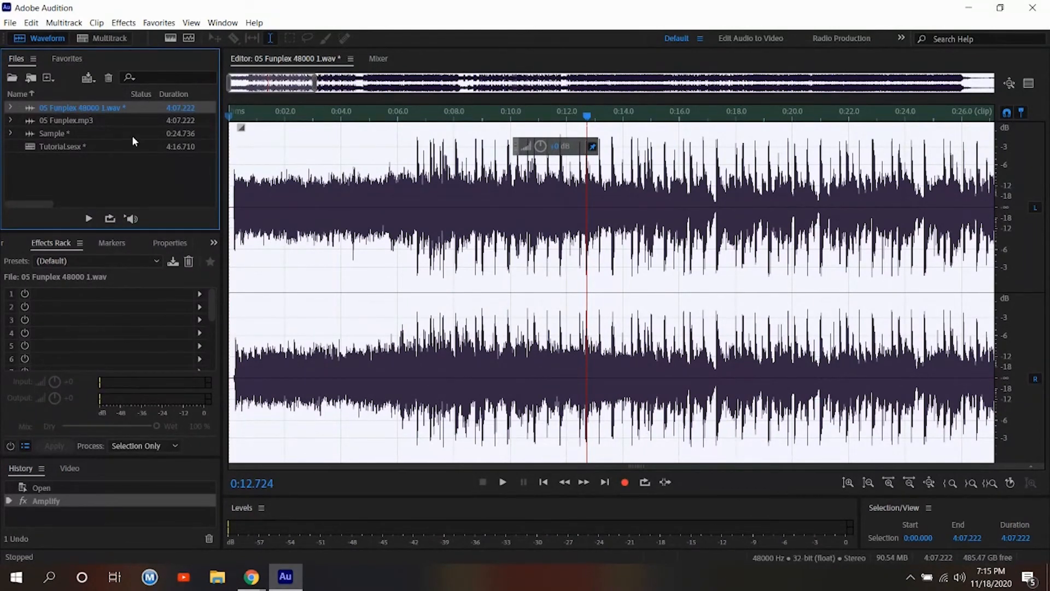
pyautogui.click(86, 120)
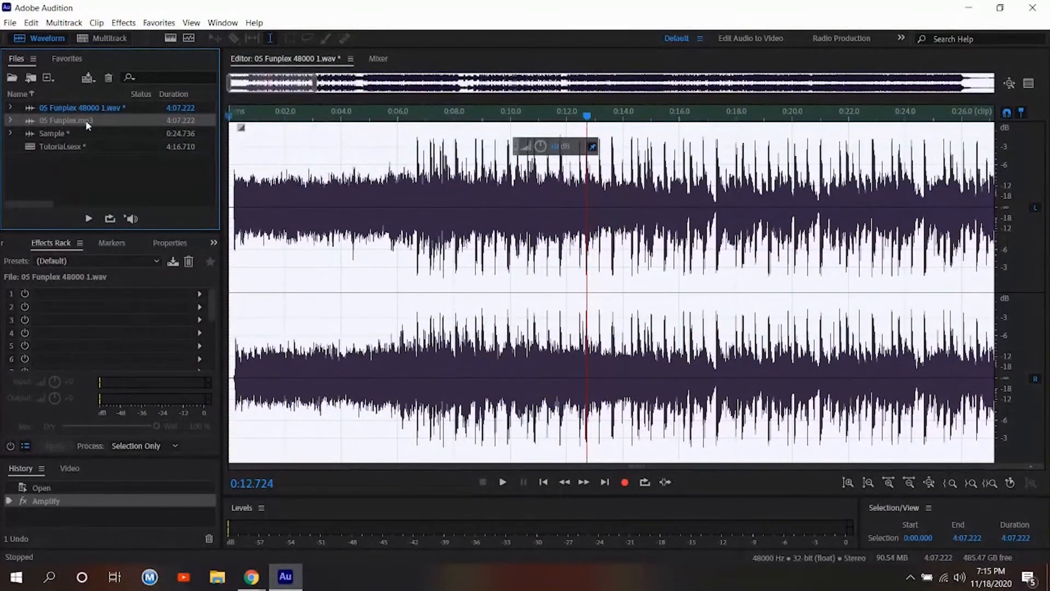
pyautogui.click(86, 110)
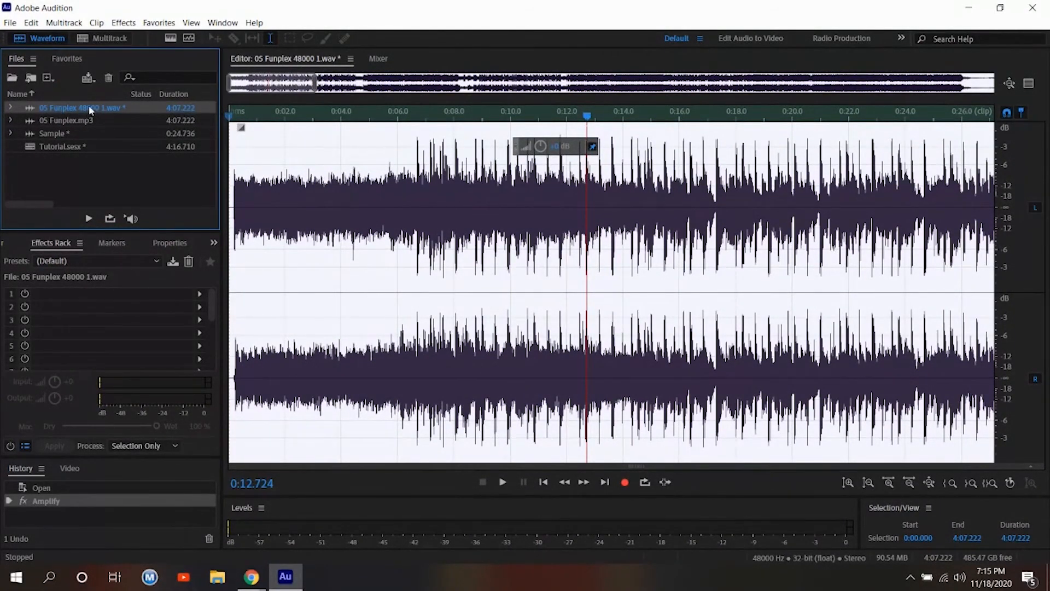
# Return to the Tutorial.sesx multitrack session and play the voice and music together from the beginning.
pyautogui.click(104, 37)
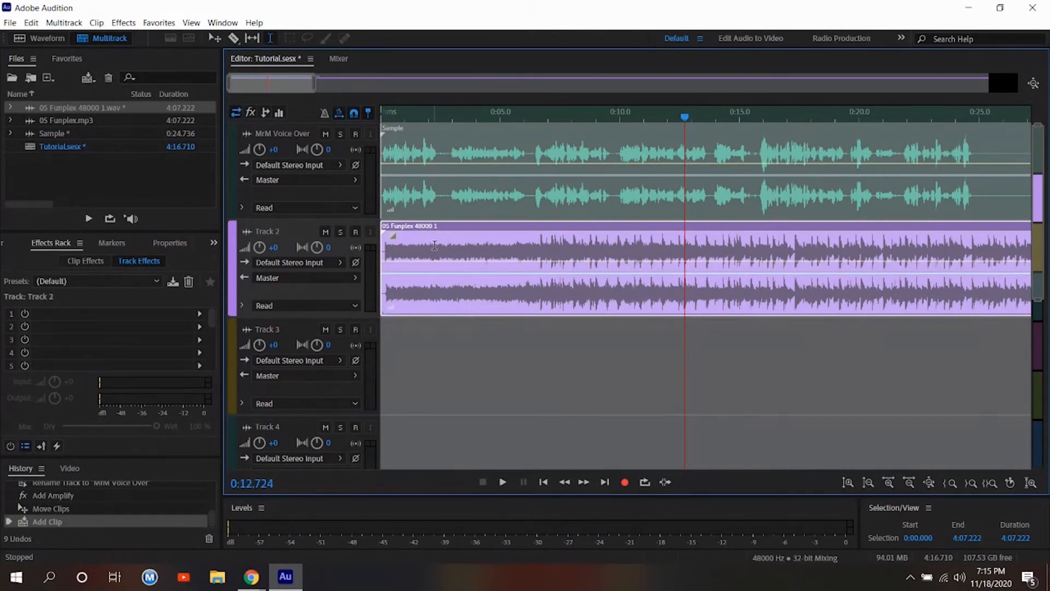
pyautogui.click(435, 246)
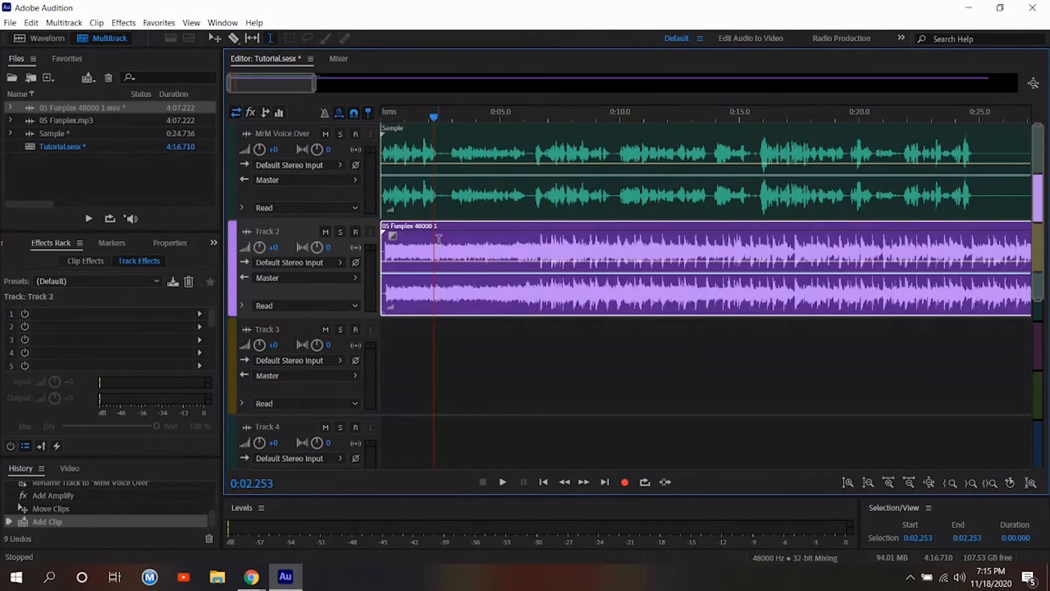
pyautogui.moveTo(434, 120); pyautogui.dragTo(382, 115)
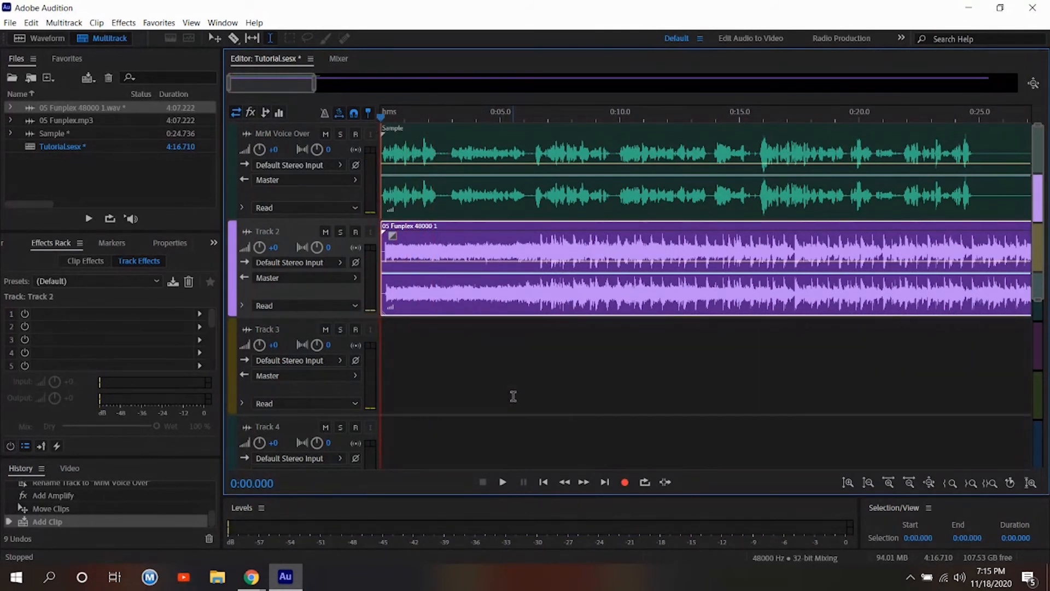
pyautogui.click(506, 481)
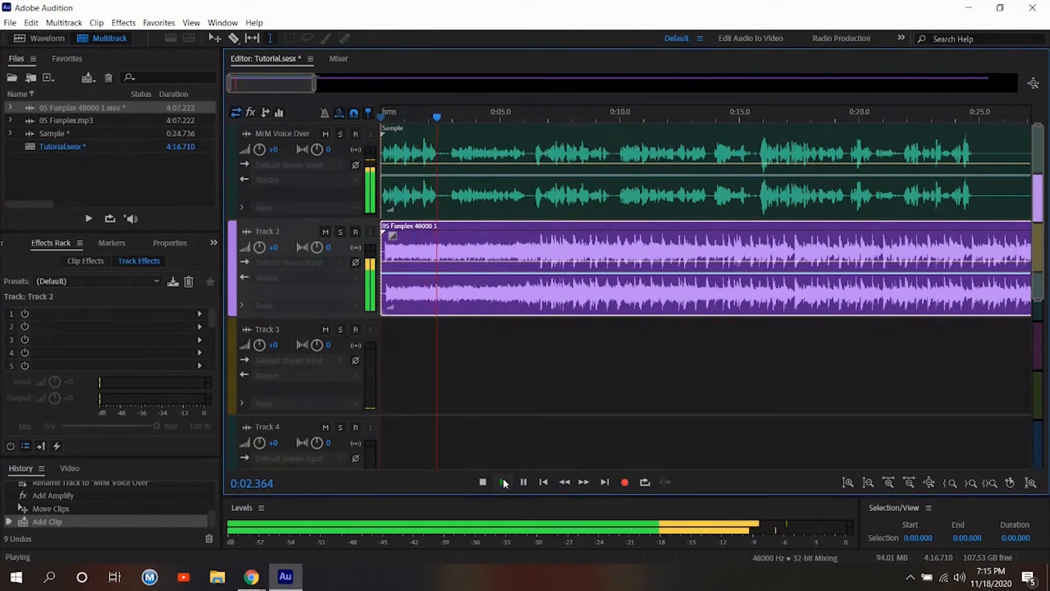
pyautogui.press('space')
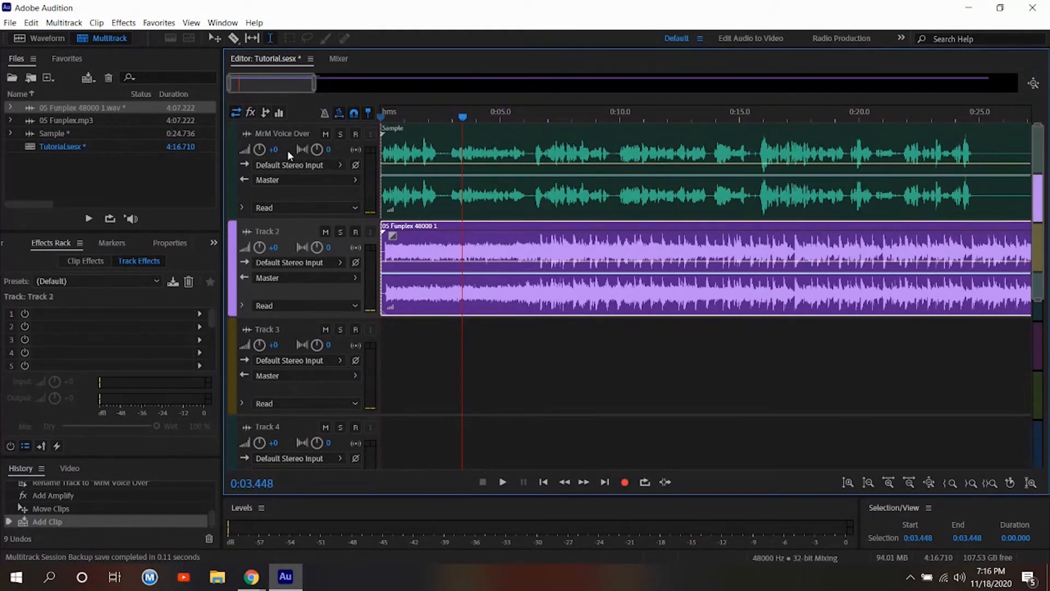
# Raise the MrM Voice Over track volume to +1.8 and lower Track 2 to -11.4 while listening to the mix.
pyautogui.click(272, 151)
pyautogui.moveTo(279, 149); pyautogui.dragTo(286, 172)
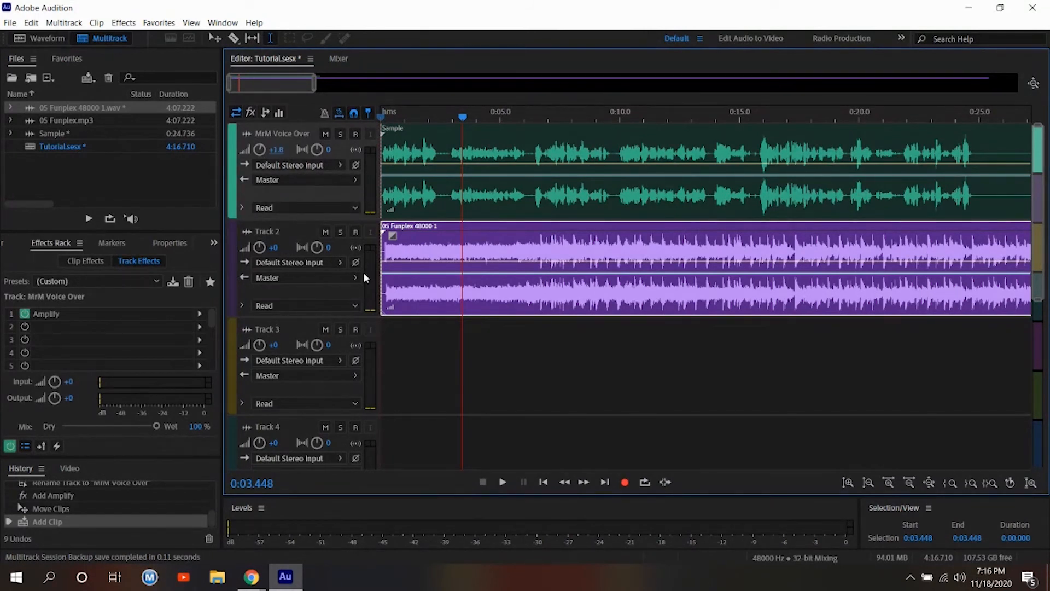
pyautogui.click(502, 483)
pyautogui.click(271, 247)
pyautogui.moveTo(272, 247); pyautogui.dragTo(250, 251)
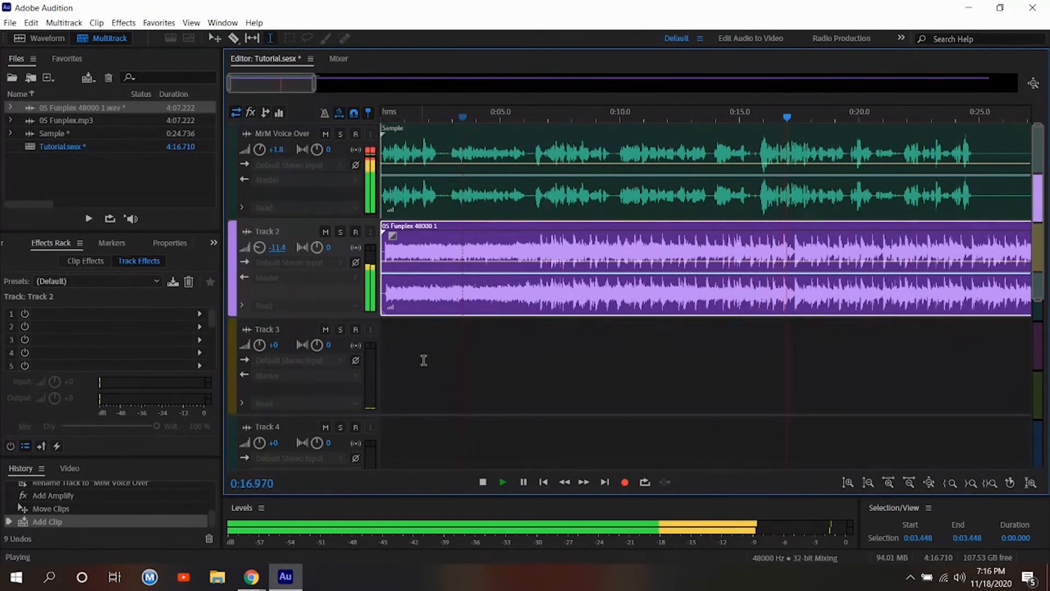
pyautogui.click(482, 483)
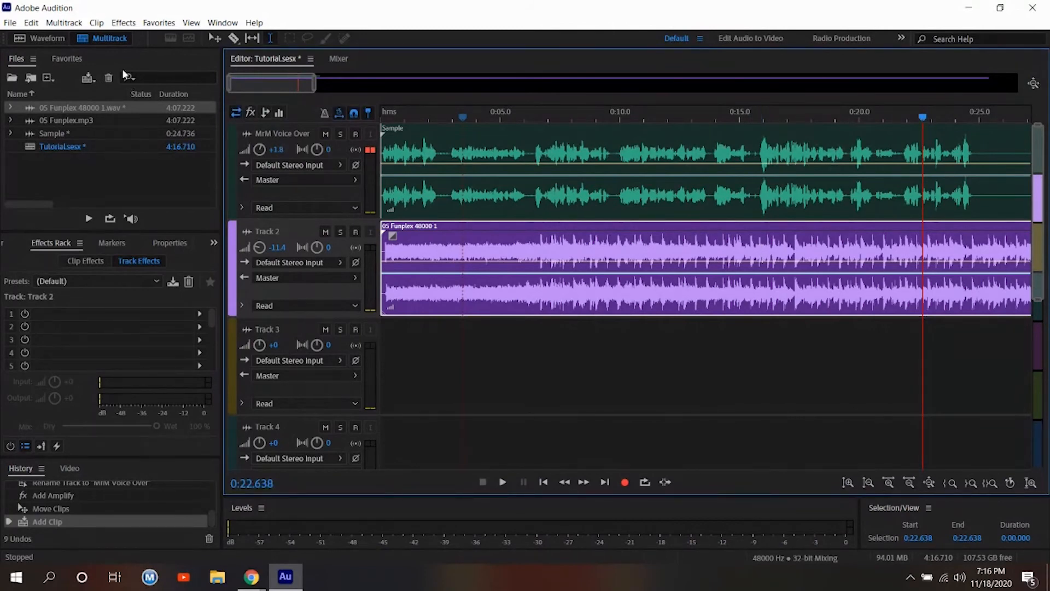
# Open 05 Funplex 48000 1.wav in the waveform editor and play it from about 0:09.8 to locate the vocals.
pyautogui.click(78, 105)
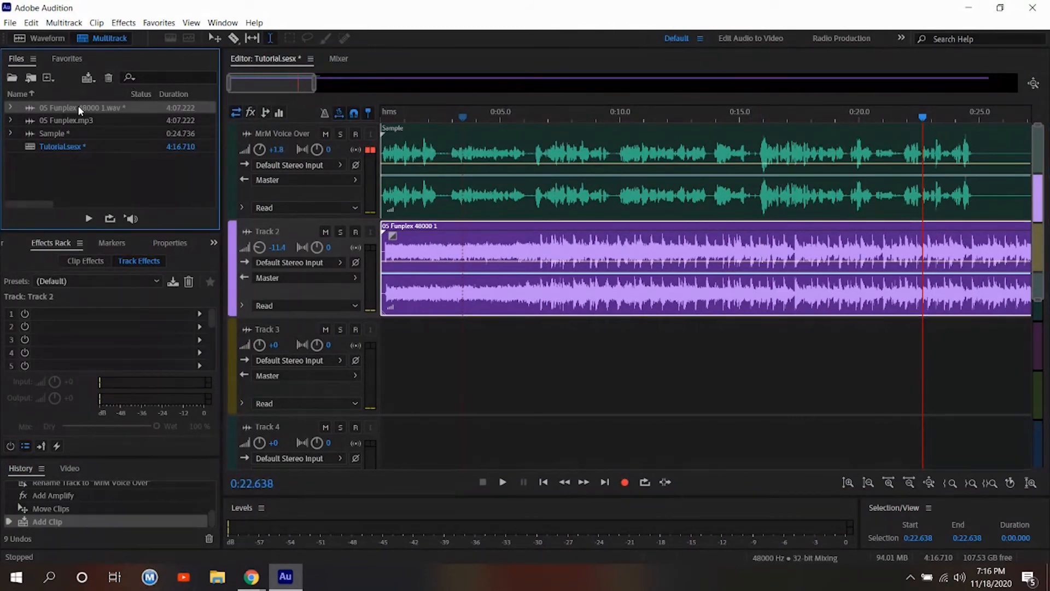
pyautogui.doubleClick(78, 107)
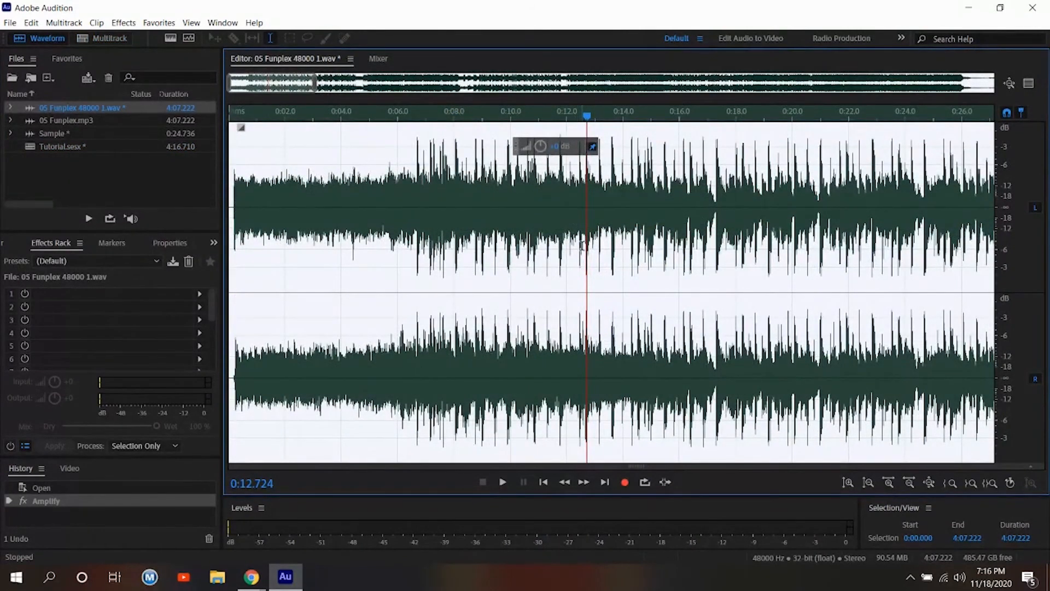
pyautogui.click(504, 219)
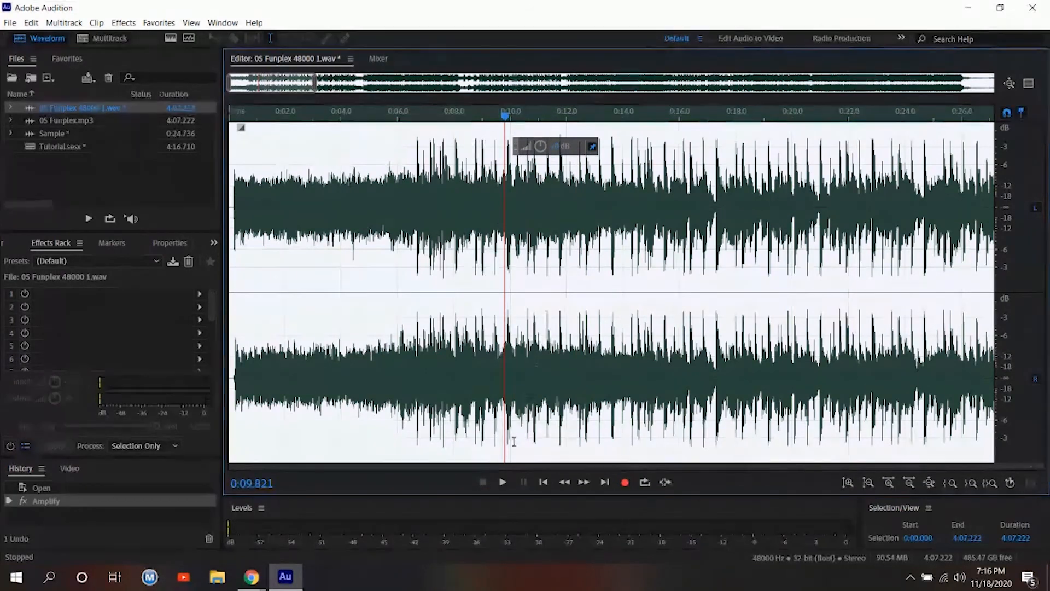
pyautogui.click(501, 481)
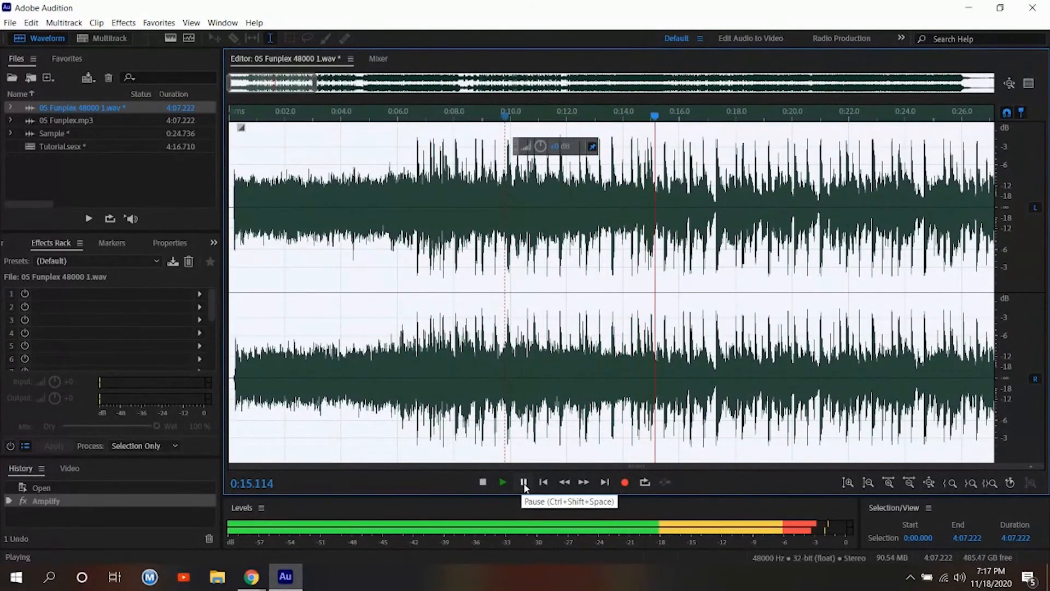
pyautogui.click(523, 483)
# Select the music from about 0:15.3 to 0:27.0 and apply the Remove Vocals favorite to it.
pyautogui.moveTo(660, 293); pyautogui.dragTo(988, 285)
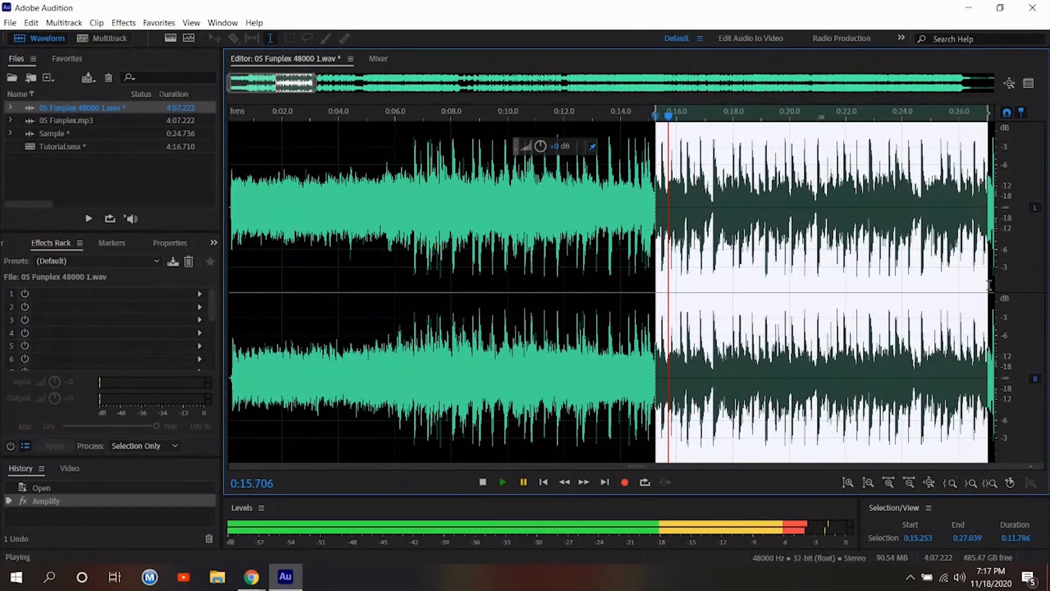
pyautogui.click(131, 23)
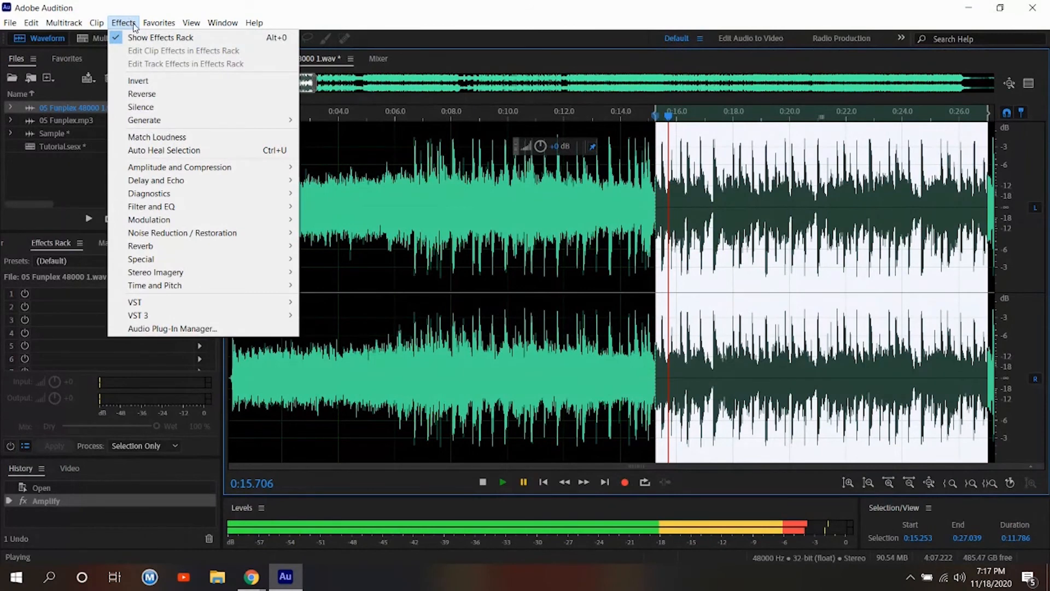
pyautogui.moveTo(141, 169)
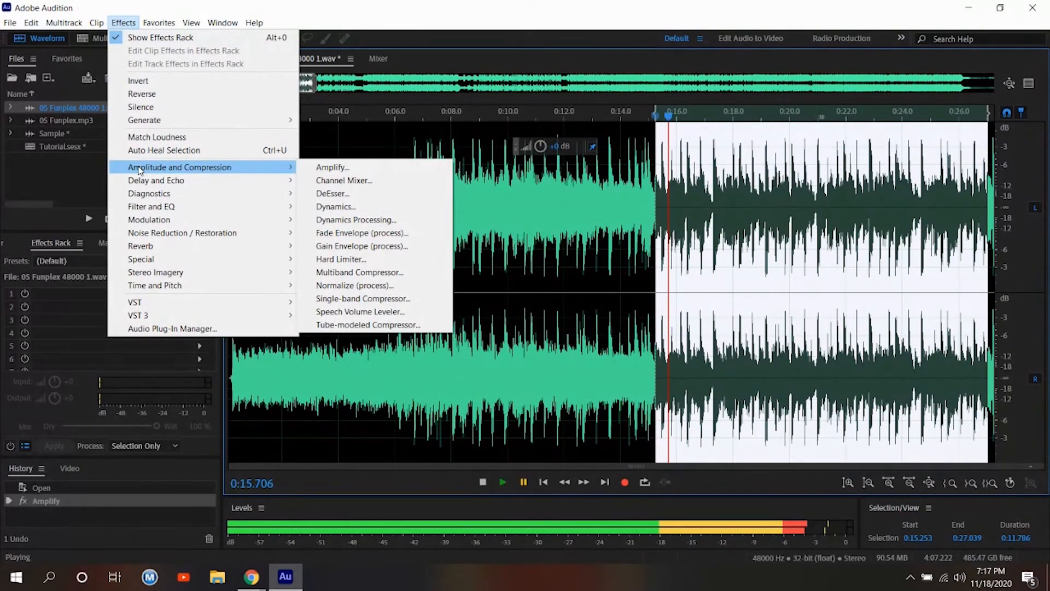
pyautogui.moveTo(158, 23)
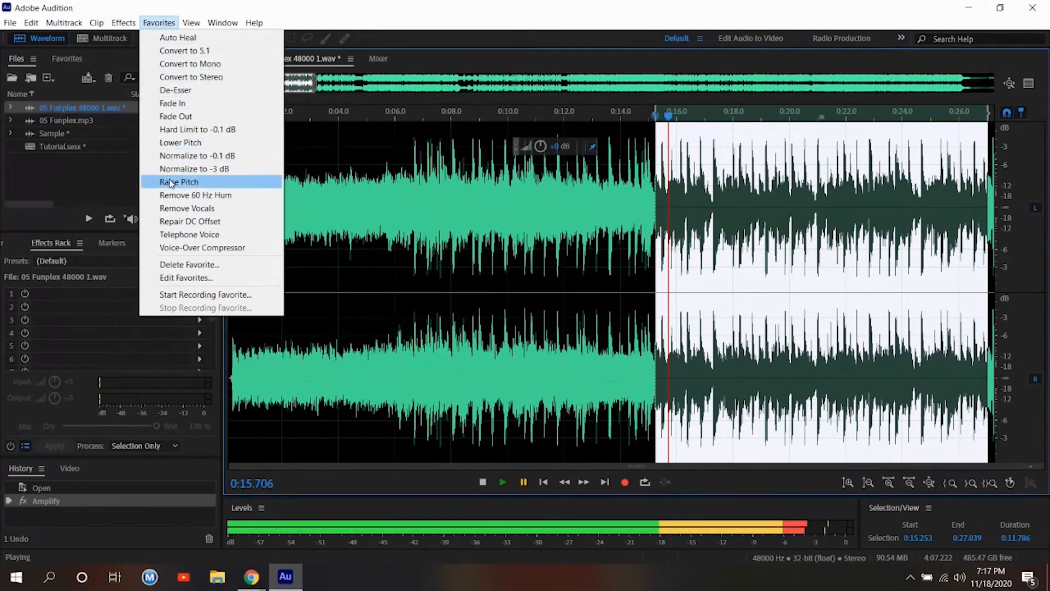
pyautogui.click(214, 209)
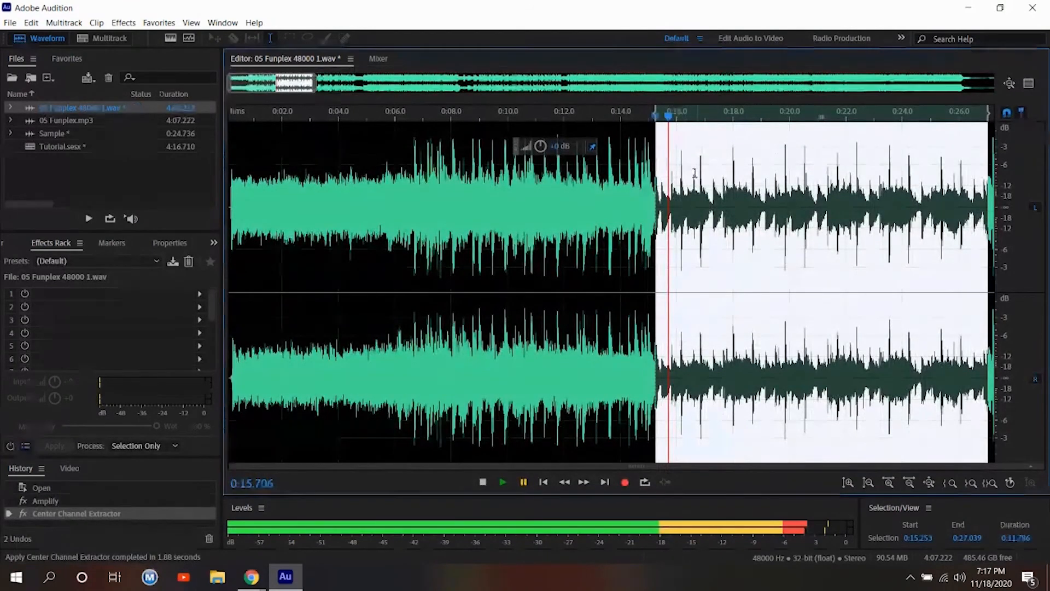
# Play the music from about 0:14 to compare the original sound with the section processed by Remove Vocals.
pyautogui.press('space')
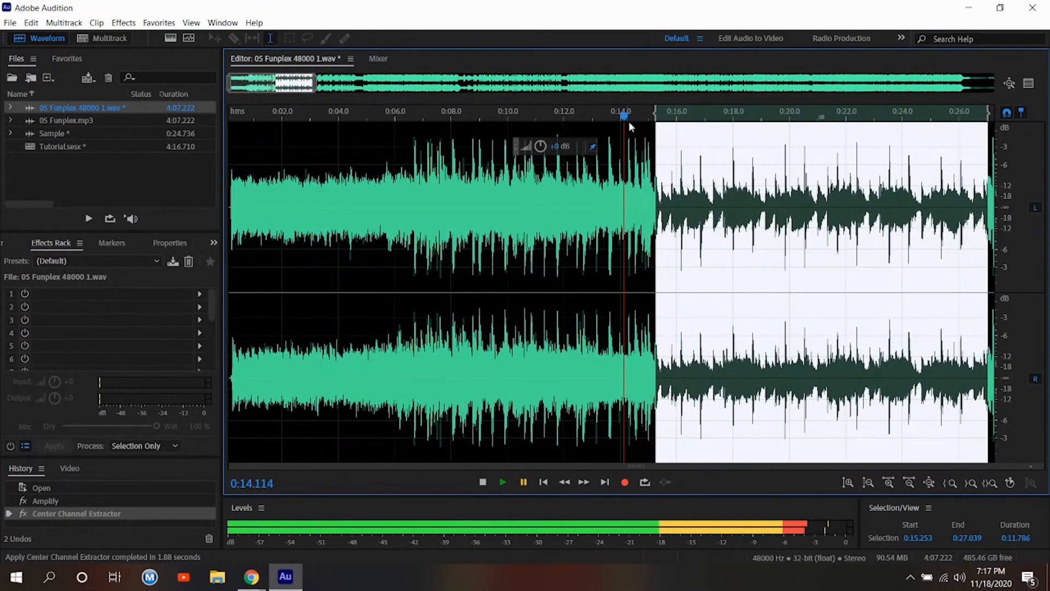
pyautogui.click(503, 484)
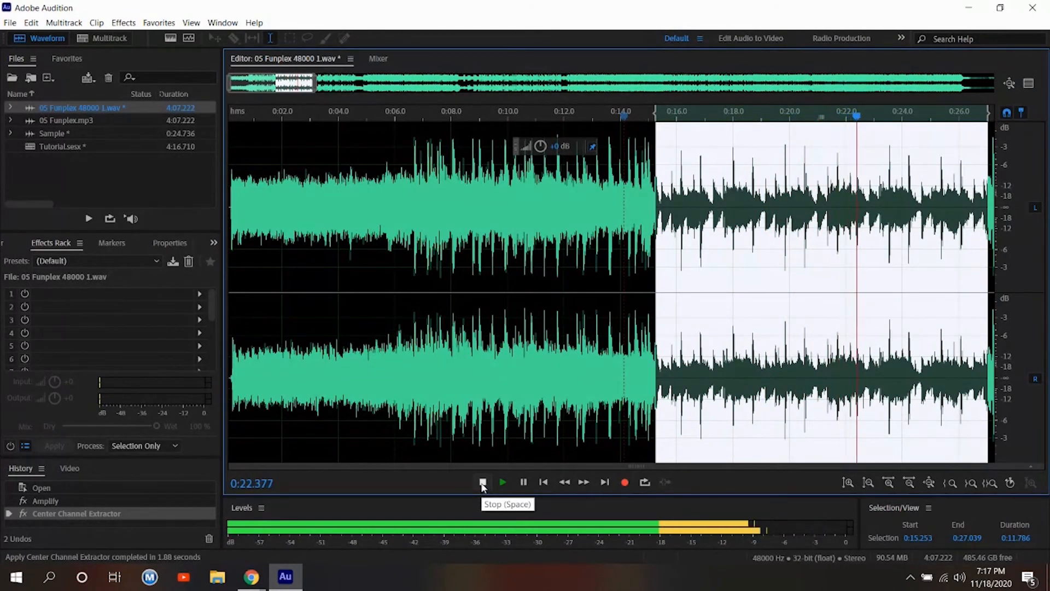
pyautogui.click(482, 484)
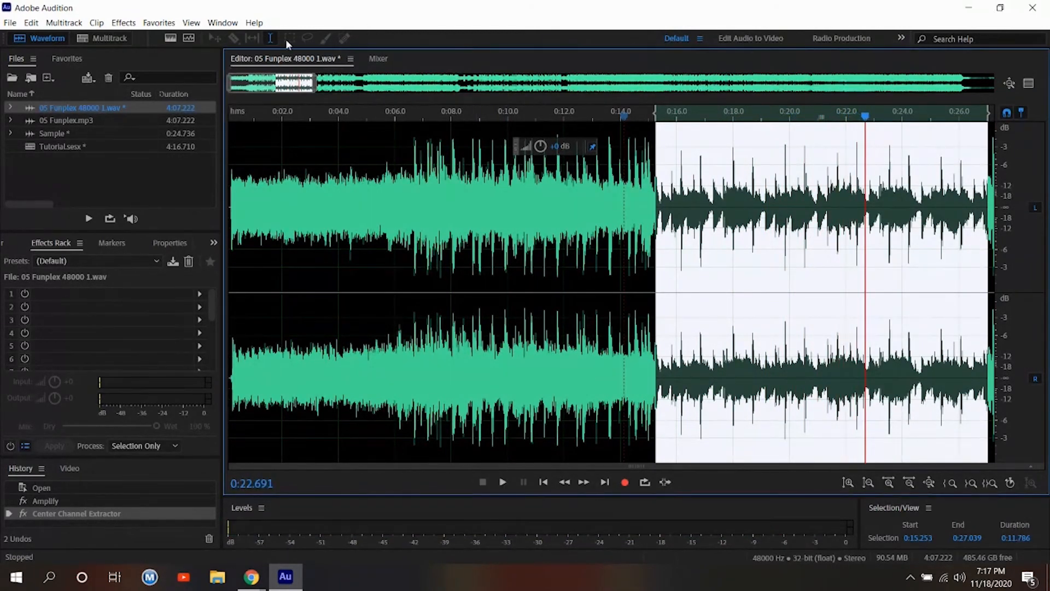
# Return to the multitrack session and play the mix from about 0:13.9 through the vocal-free music section.
pyautogui.click(84, 38)
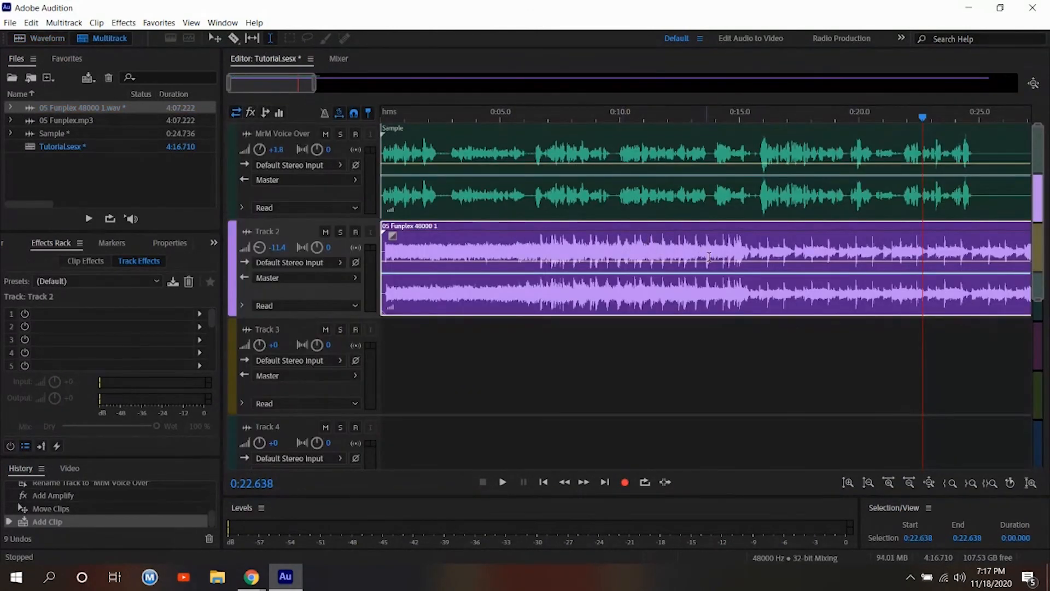
pyautogui.moveTo(922, 117); pyautogui.dragTo(713, 128)
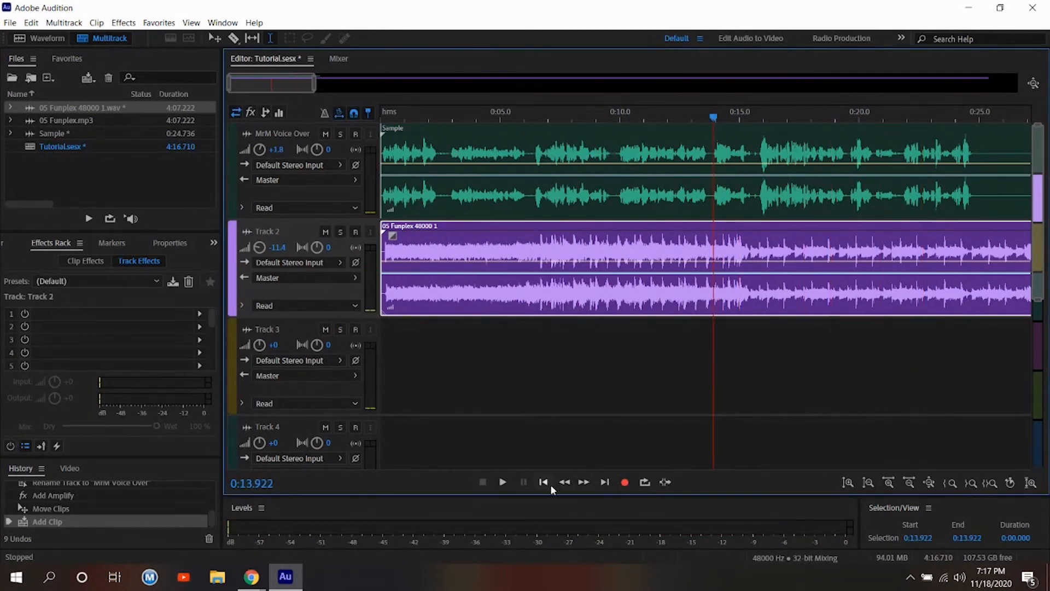
pyautogui.click(500, 483)
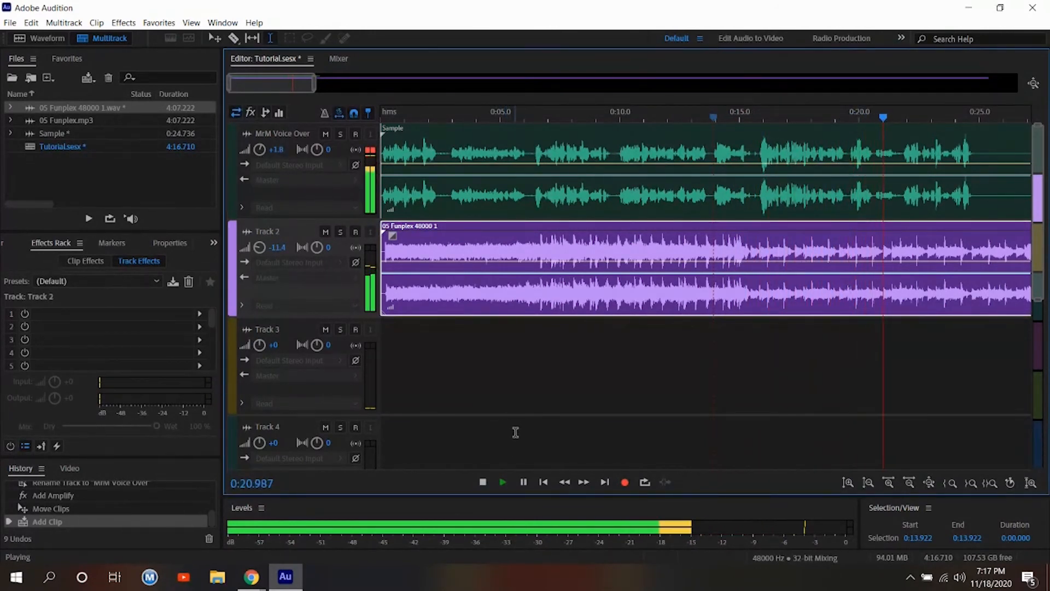
pyautogui.click(482, 483)
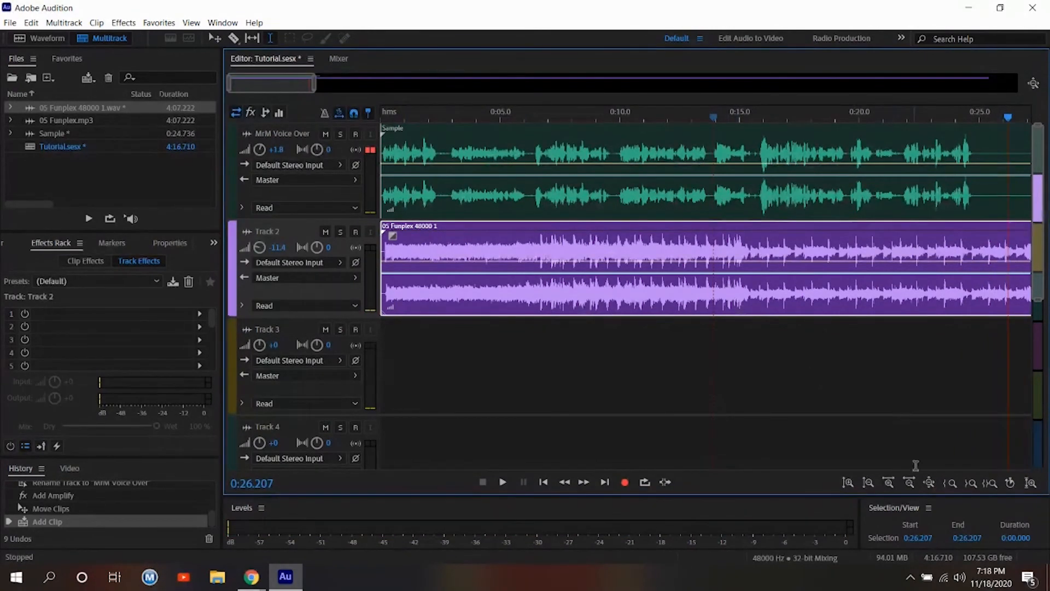
# Trim the ends of the Track 2 music clip and the voice clip to where the speech stops, at about 0:24.7.
pyautogui.click(929, 482)
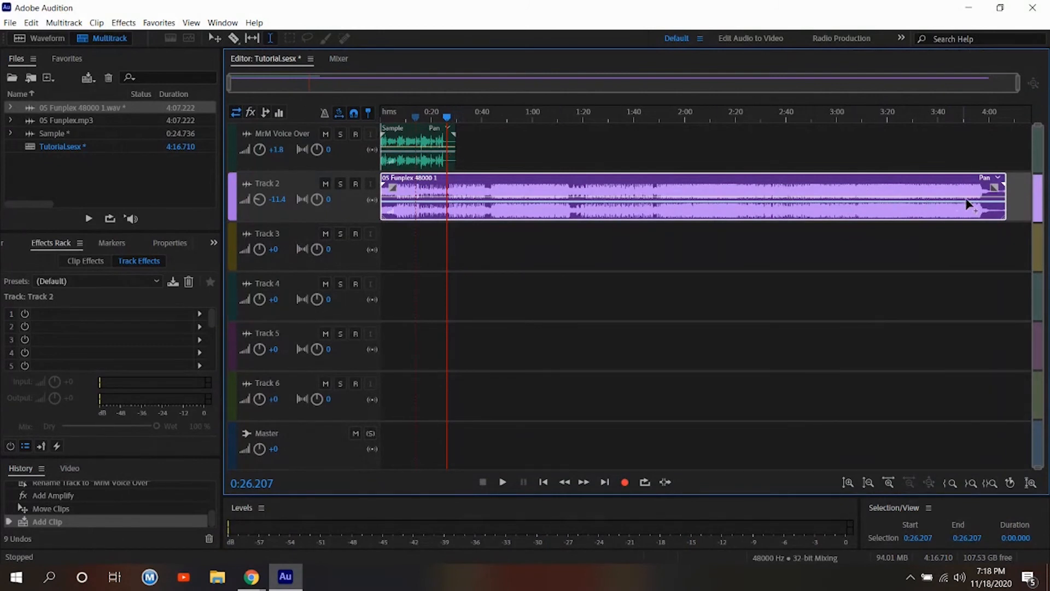
pyautogui.moveTo(1002, 189); pyautogui.dragTo(455, 187)
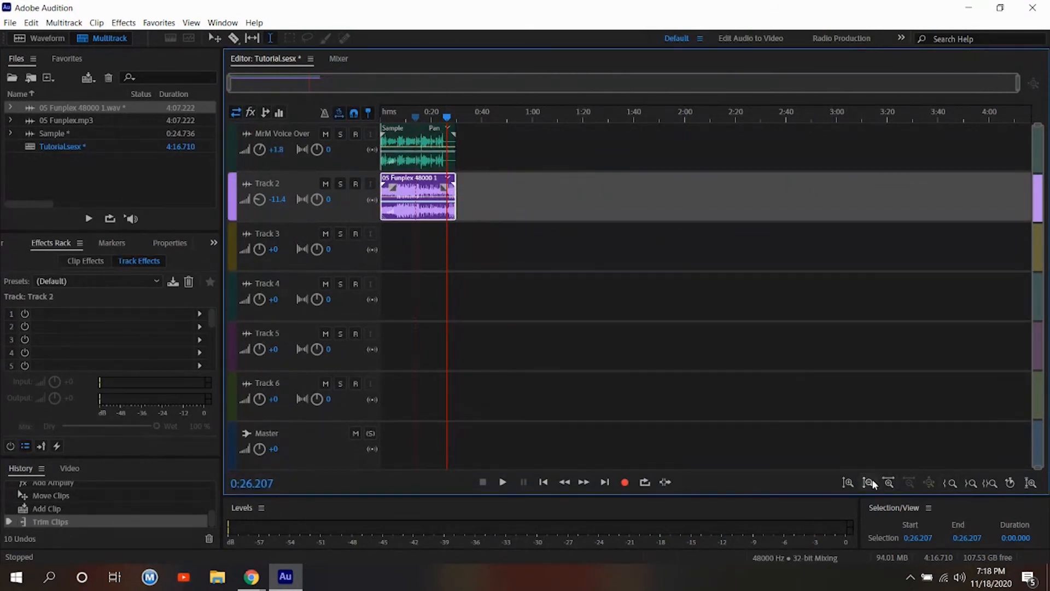
pyautogui.click(889, 482)
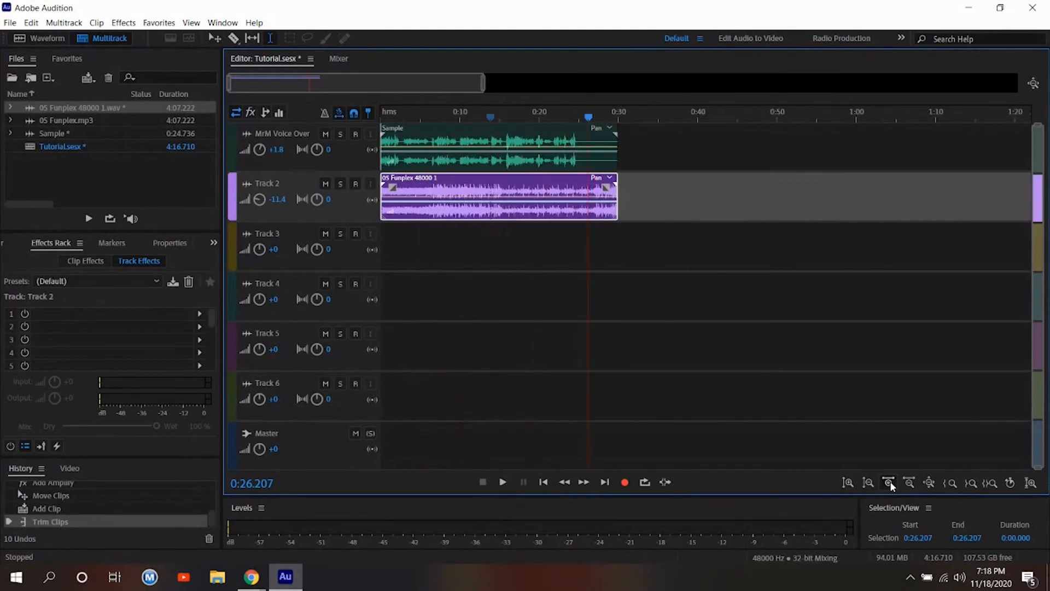
pyautogui.click(889, 482)
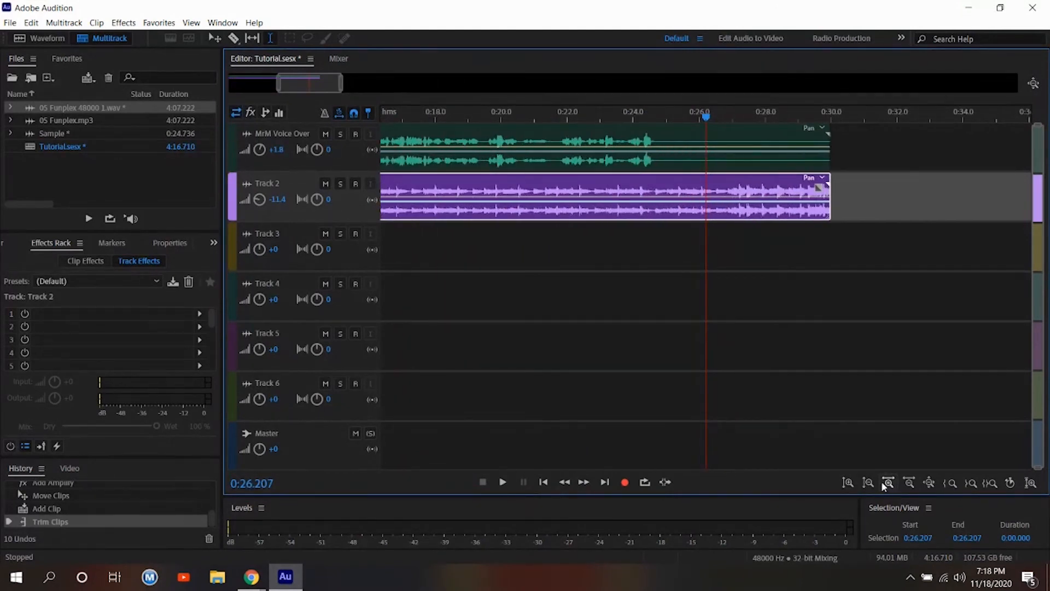
pyautogui.click(870, 481)
pyautogui.click(851, 481)
pyautogui.click(851, 481)
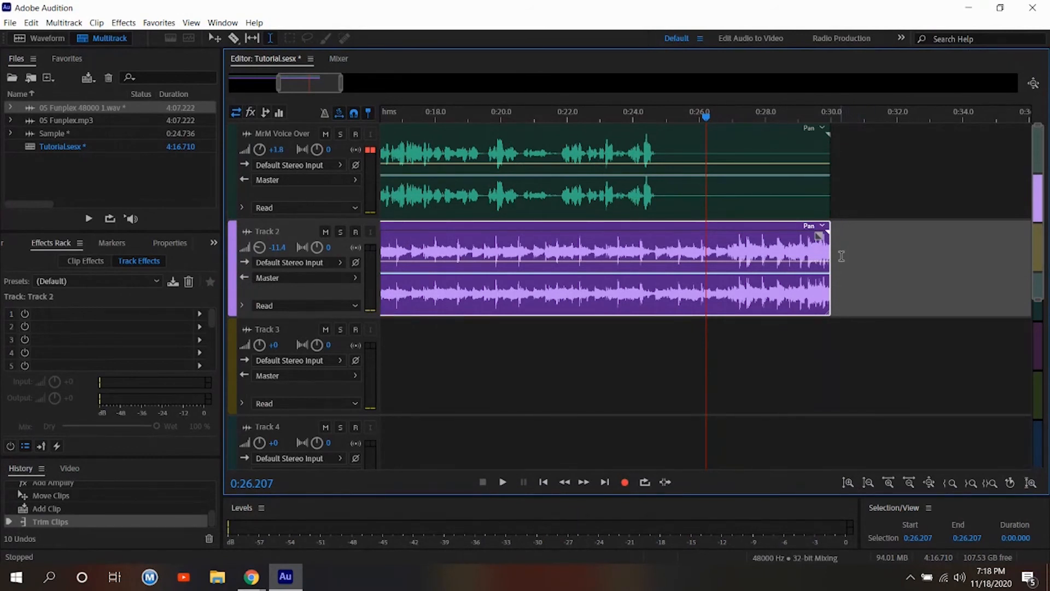
pyautogui.moveTo(829, 256); pyautogui.dragTo(655, 253)
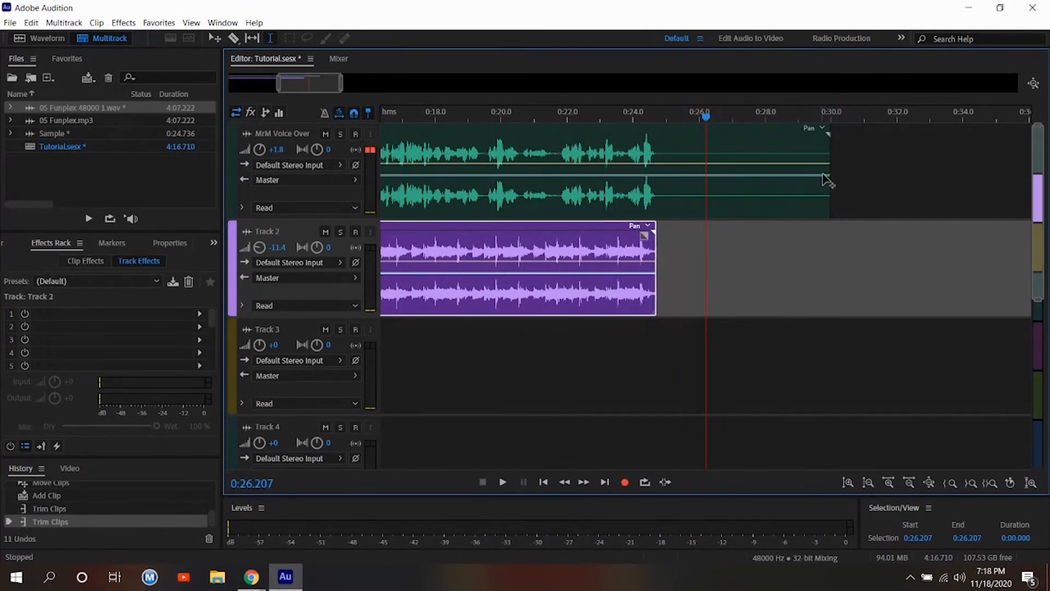
pyautogui.moveTo(829, 173); pyautogui.dragTo(656, 170)
# Play the session from about 0:21.6 to check how the trimmed voice and music clips end together.
pyautogui.moveTo(707, 120); pyautogui.dragTo(554, 116)
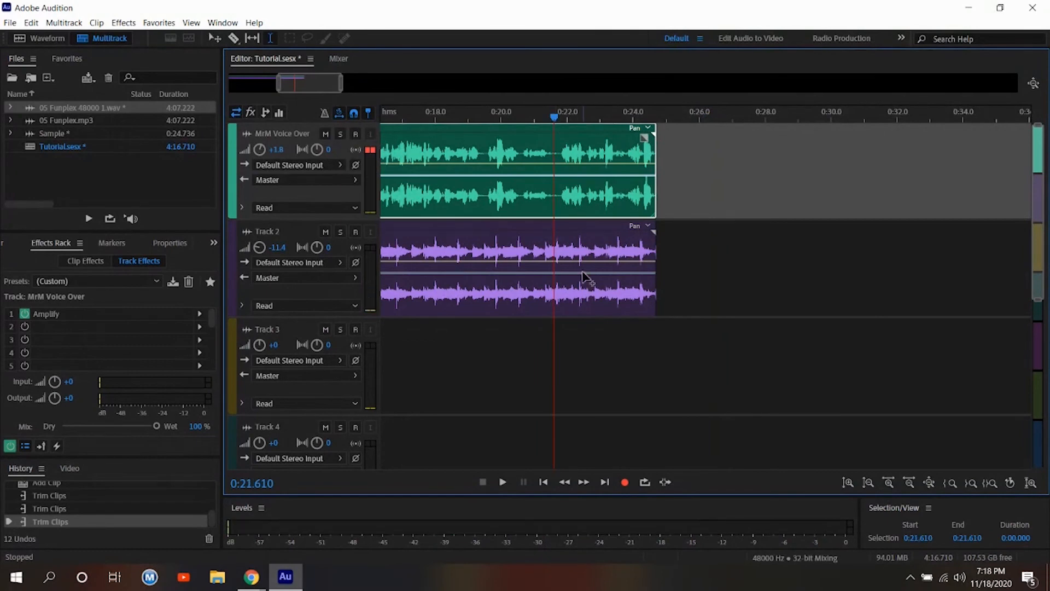
pyautogui.click(503, 482)
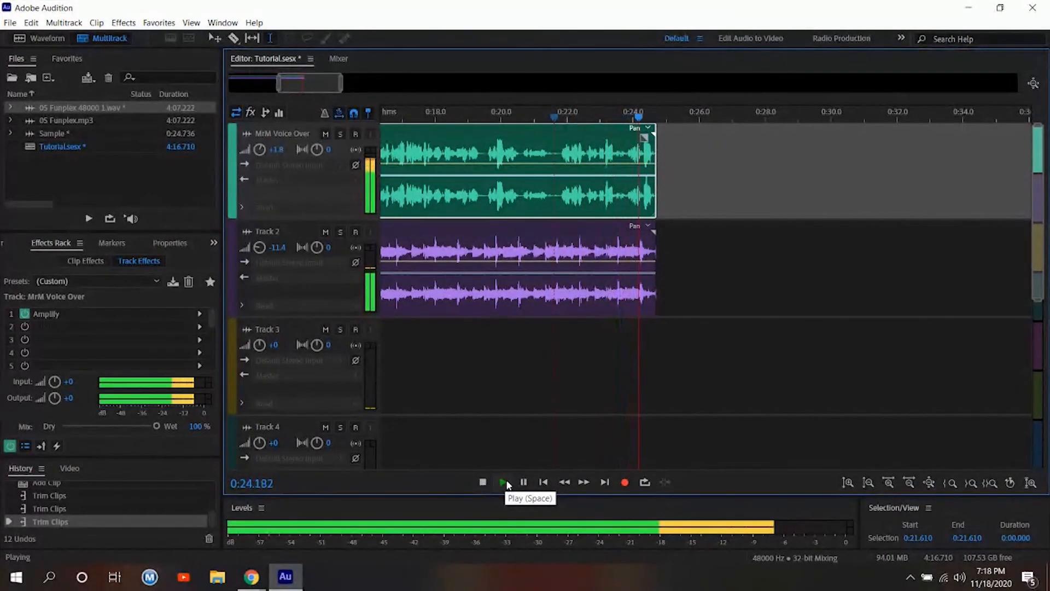
pyautogui.click(482, 482)
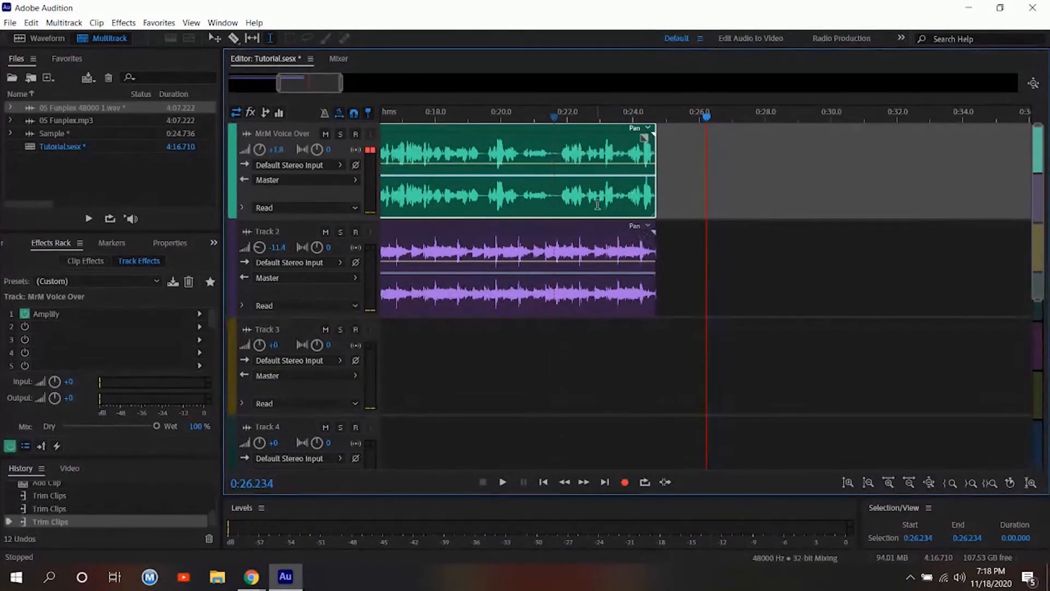
# Save the session without copying its media files, save all unsaved audio changes, and save the voice clip as Sample.wav in Wave PCM format.
pyautogui.click(9, 23)
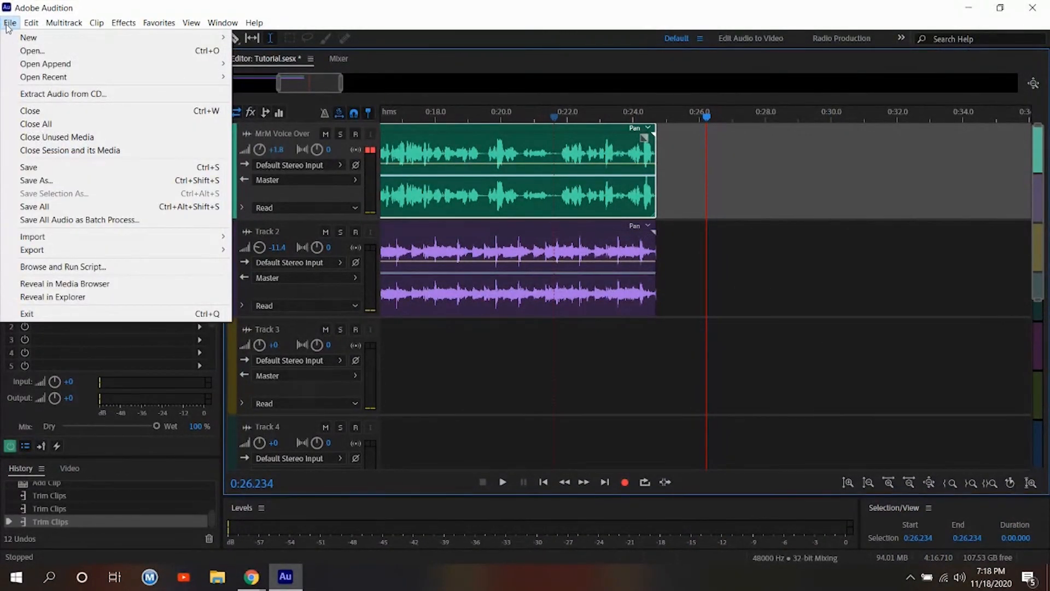
pyautogui.click(12, 170)
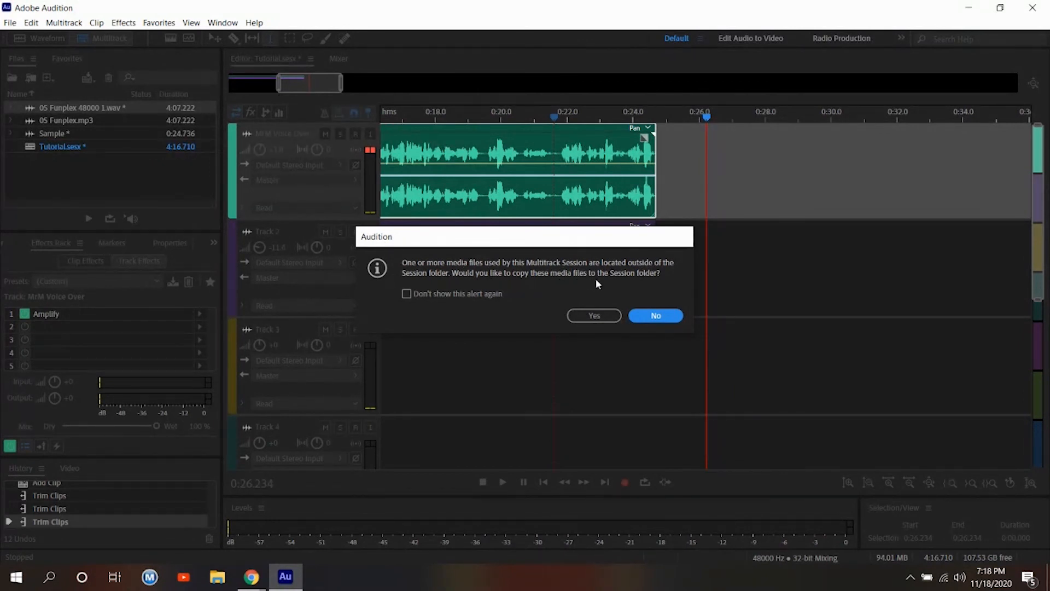
pyautogui.click(646, 317)
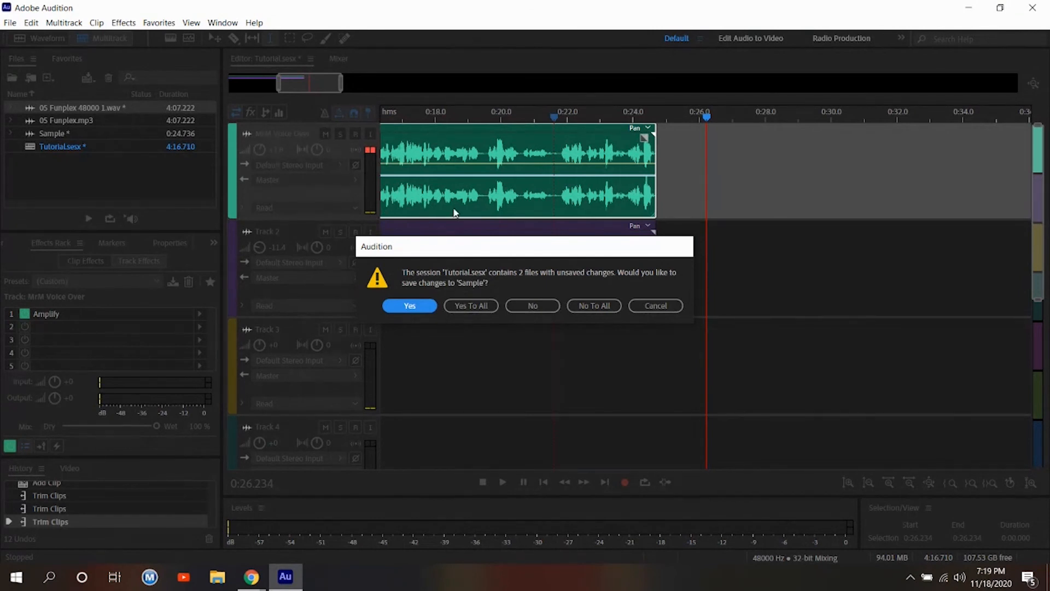
pyautogui.click(470, 305)
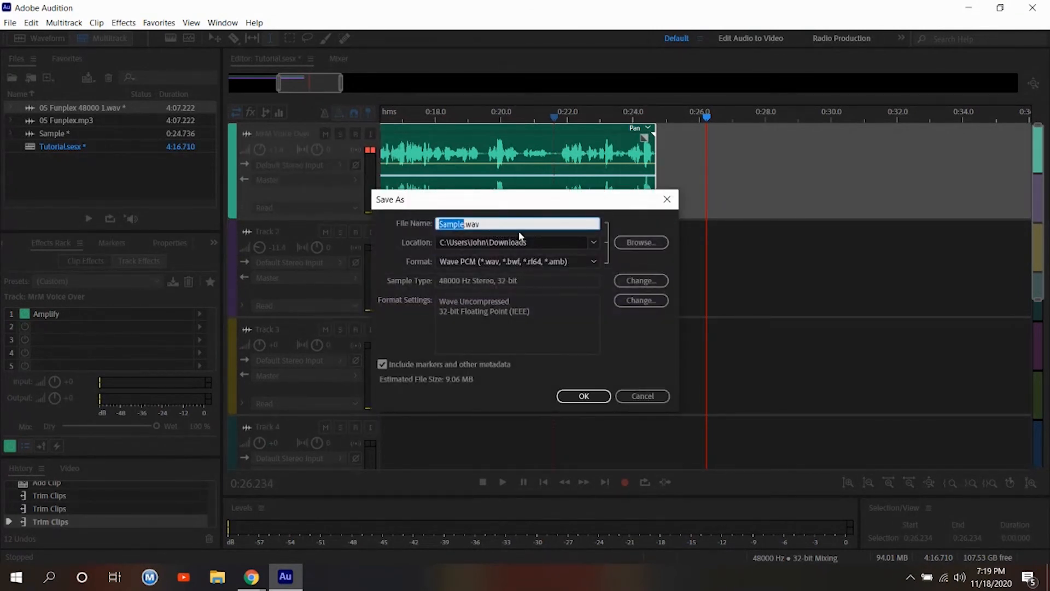
pyautogui.click(584, 395)
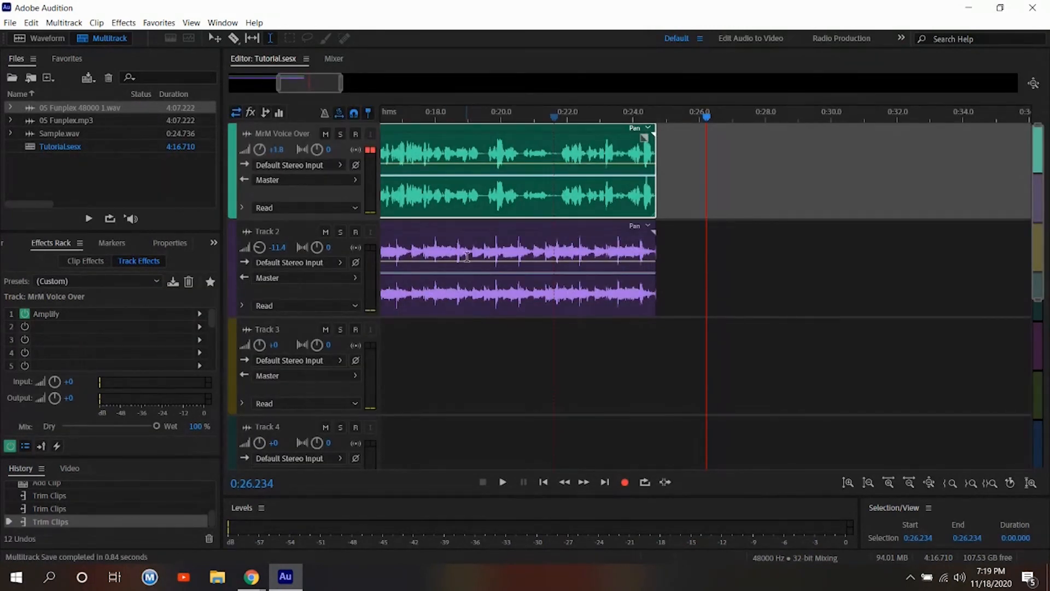
pyautogui.click(467, 256)
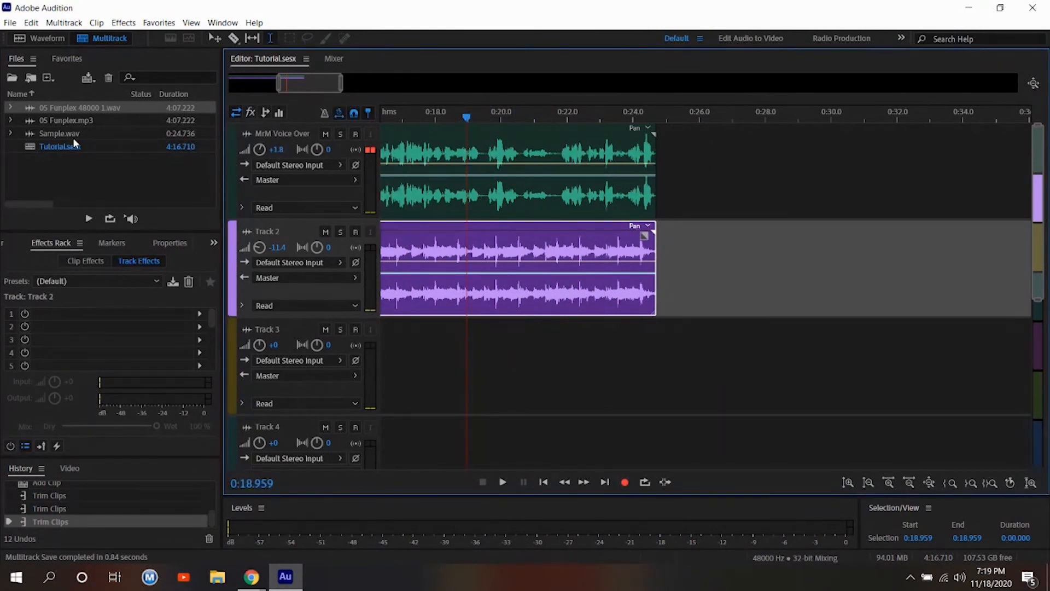
pyautogui.click(62, 124)
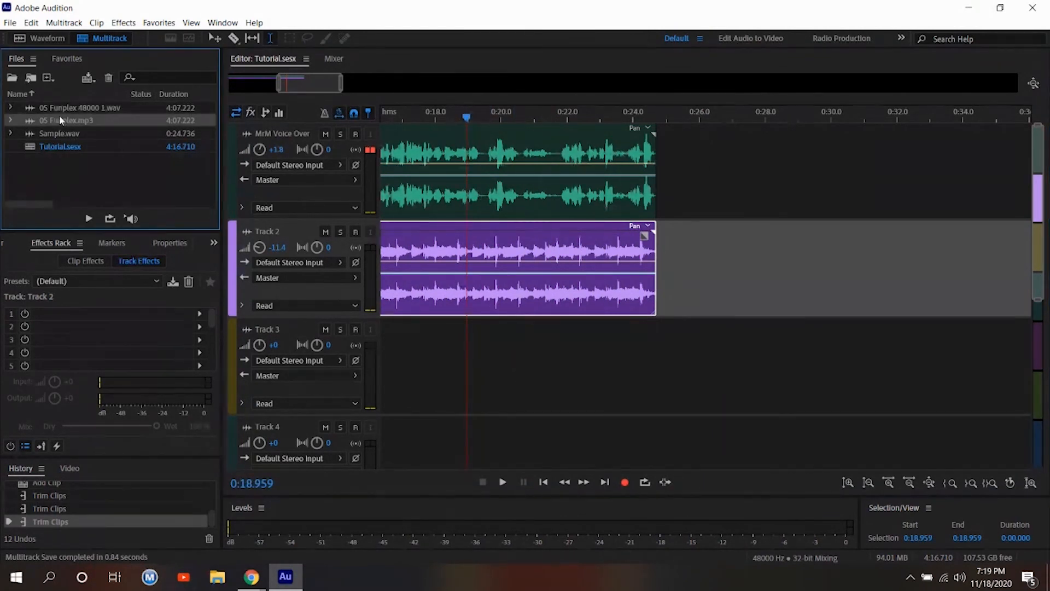
pyautogui.click(61, 107)
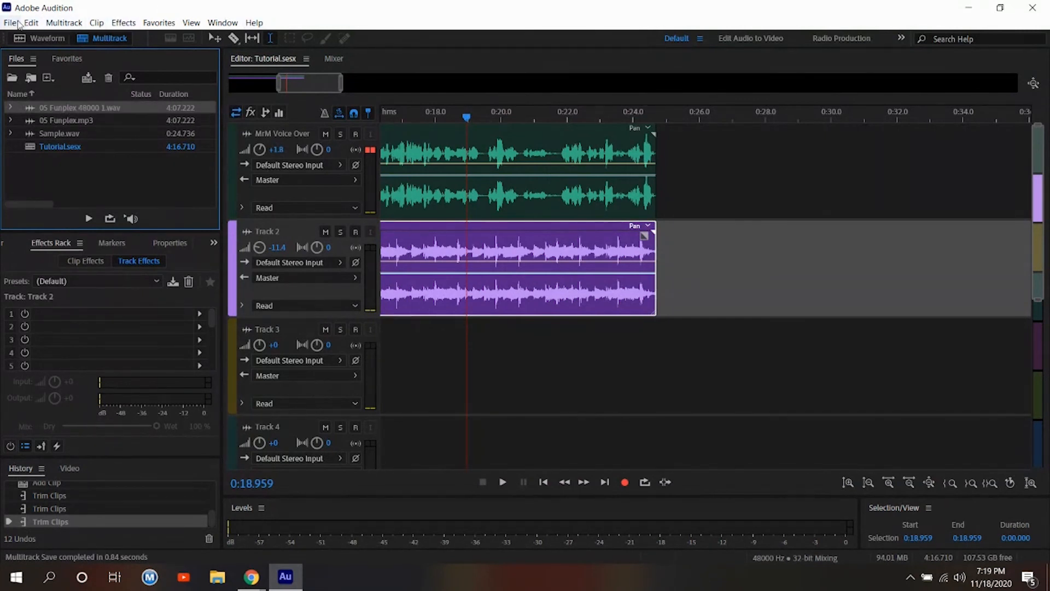
# Start exporting a multitrack mixdown of the entire session with MP3 Audio as the format.
pyautogui.click(10, 23)
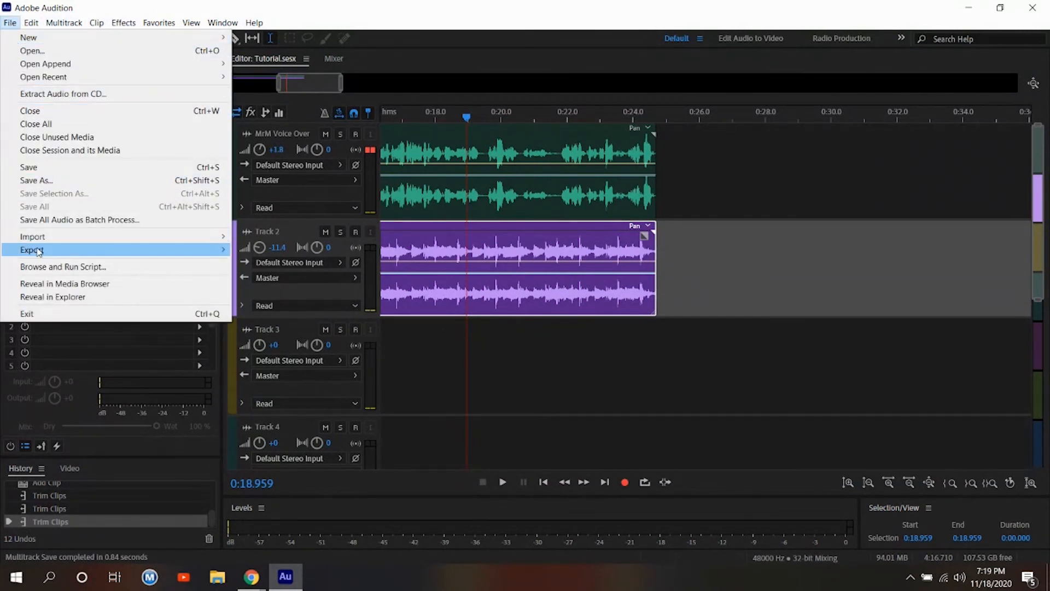
pyautogui.moveTo(40, 252)
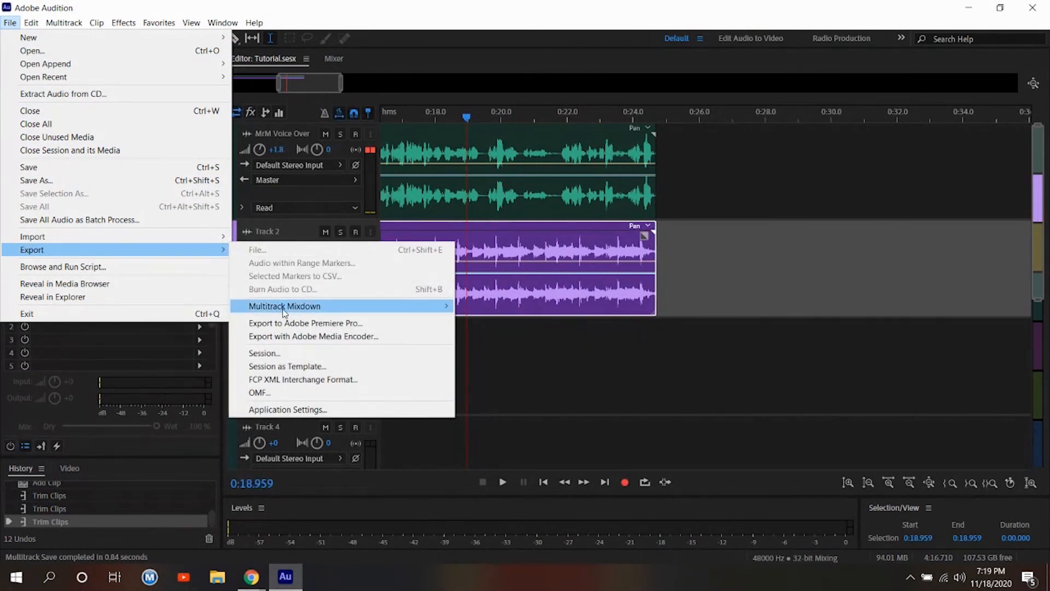
pyautogui.moveTo(284, 313)
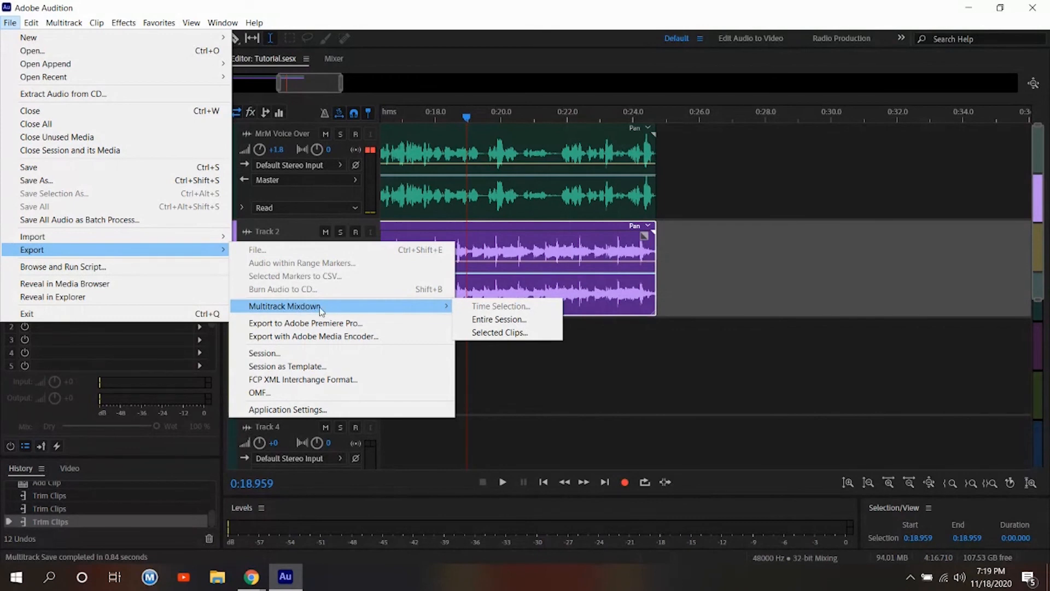
pyautogui.click(474, 319)
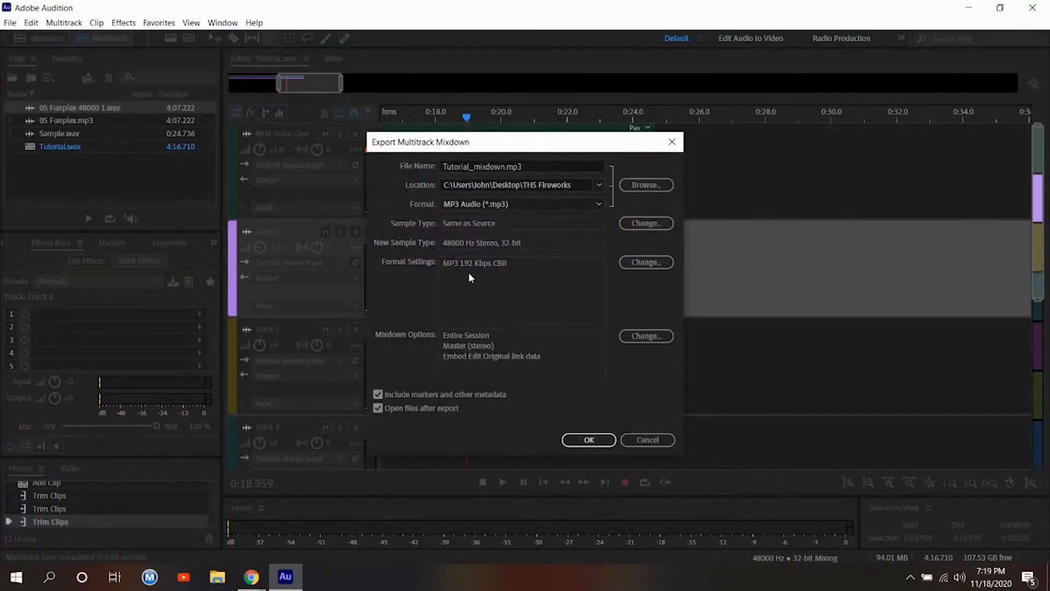
pyautogui.click(468, 206)
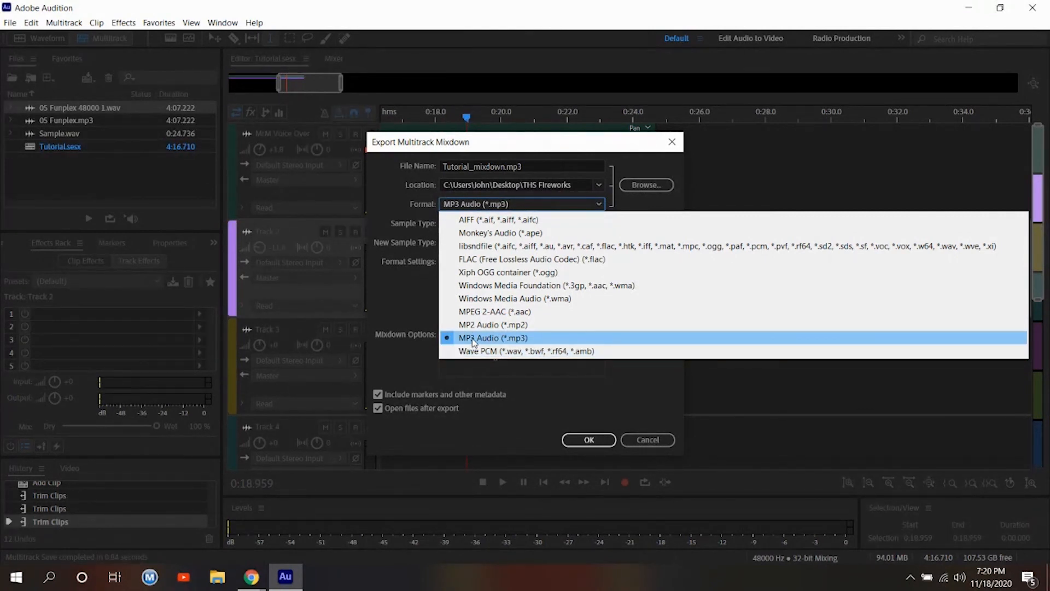
pyautogui.click(474, 339)
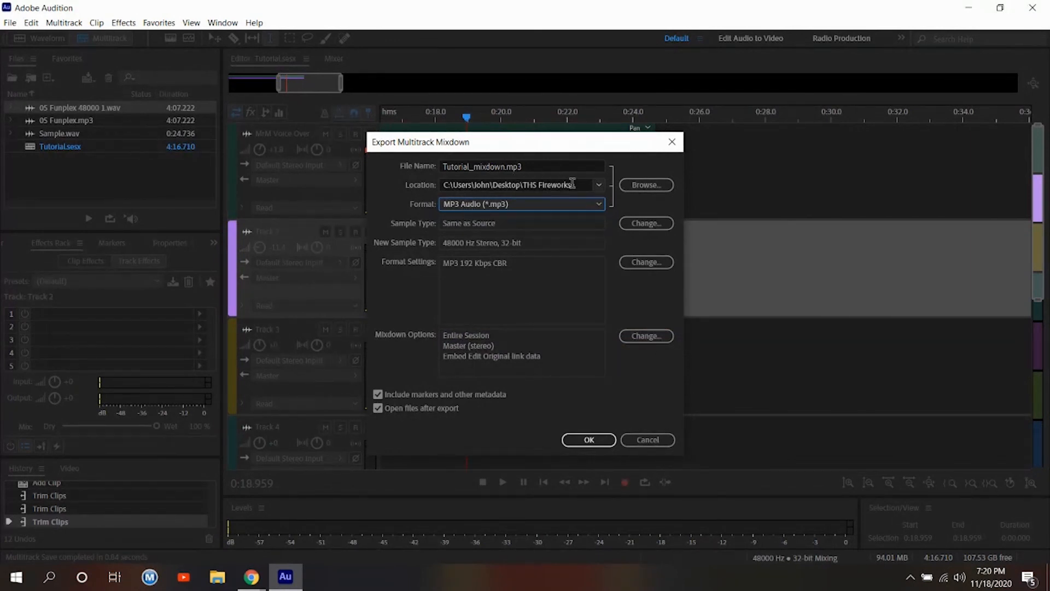
# Choose the Audition Tutorial folder on the SDXC (E:) drive as the mixdown's export location.
pyautogui.click(634, 186)
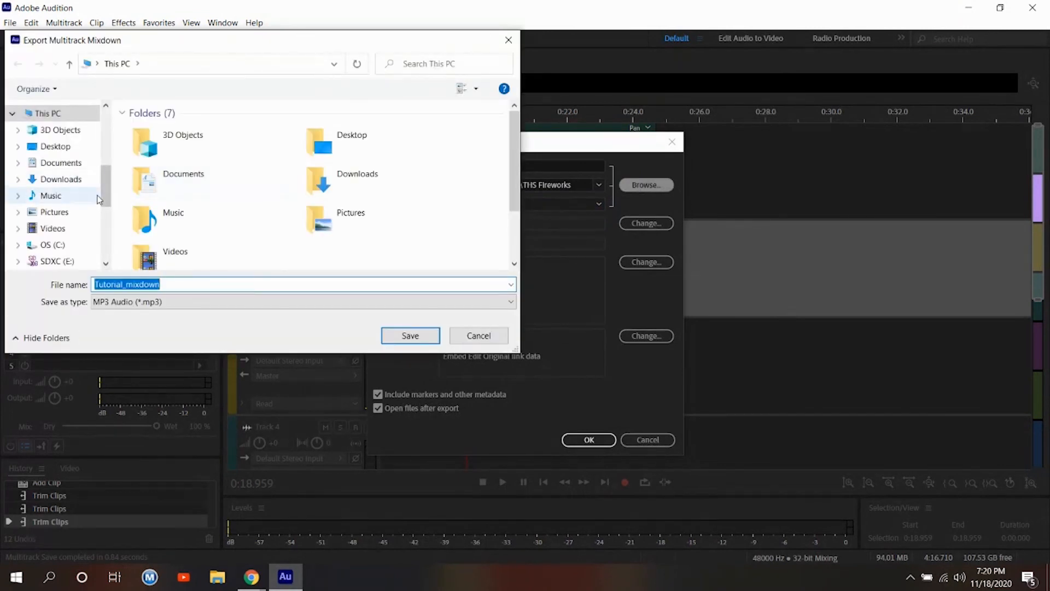
pyautogui.click(68, 258)
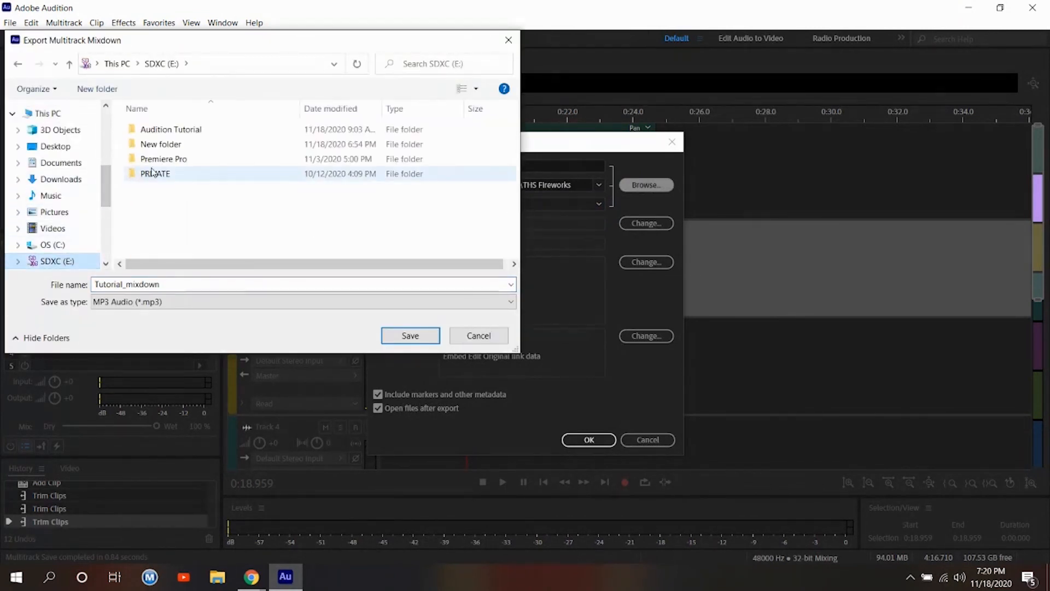
pyautogui.click(154, 134)
pyautogui.doubleClick(155, 134)
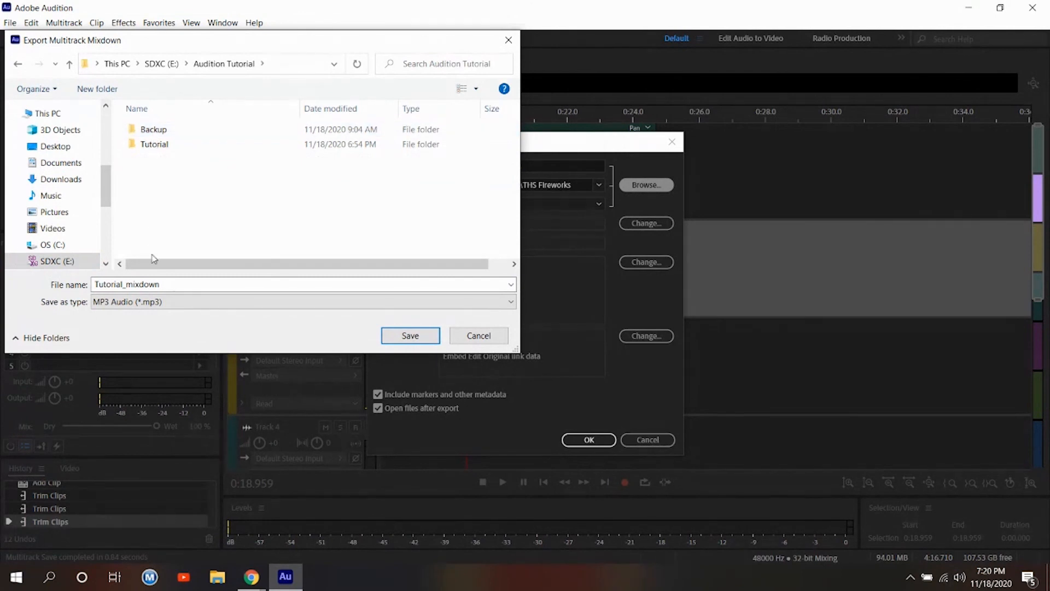
# Rename the mixdown file to the presenter's surname followed by "Tutorial" and export it as MP3.
pyautogui.doubleClick(152, 285)
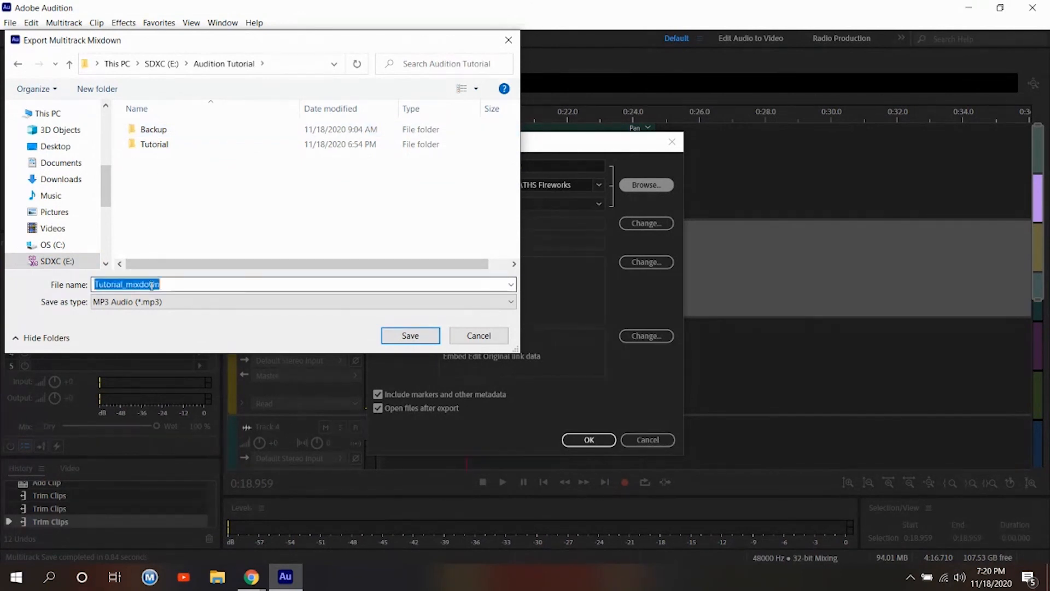
pyautogui.click(136, 284)
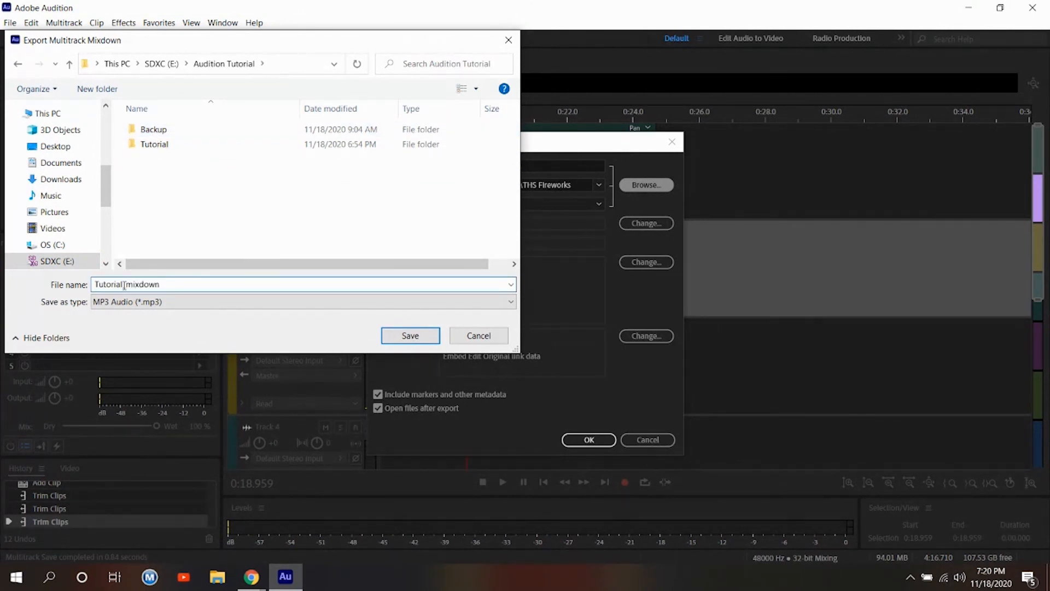
pyautogui.moveTo(124, 285); pyautogui.dragTo(199, 291)
pyautogui.press('BackSpace')
pyautogui.write('Marfy')
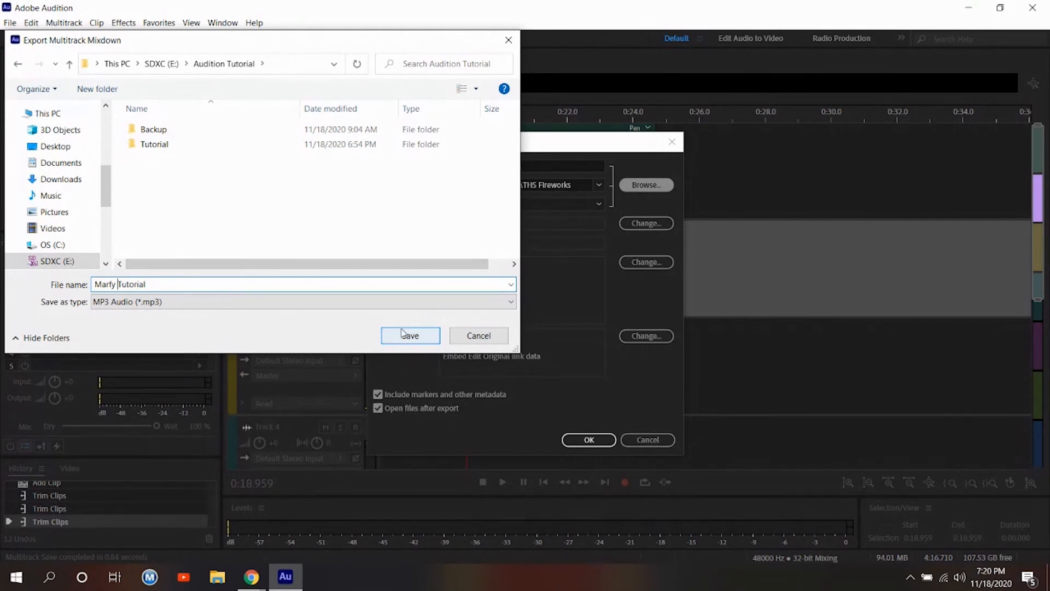
pyautogui.click(406, 337)
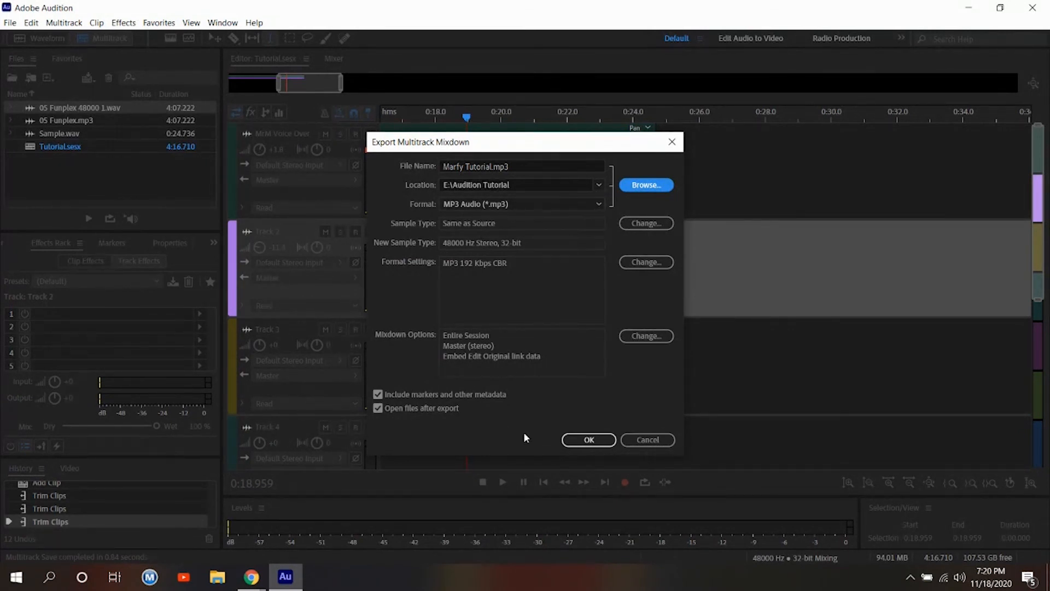
pyautogui.click(587, 442)
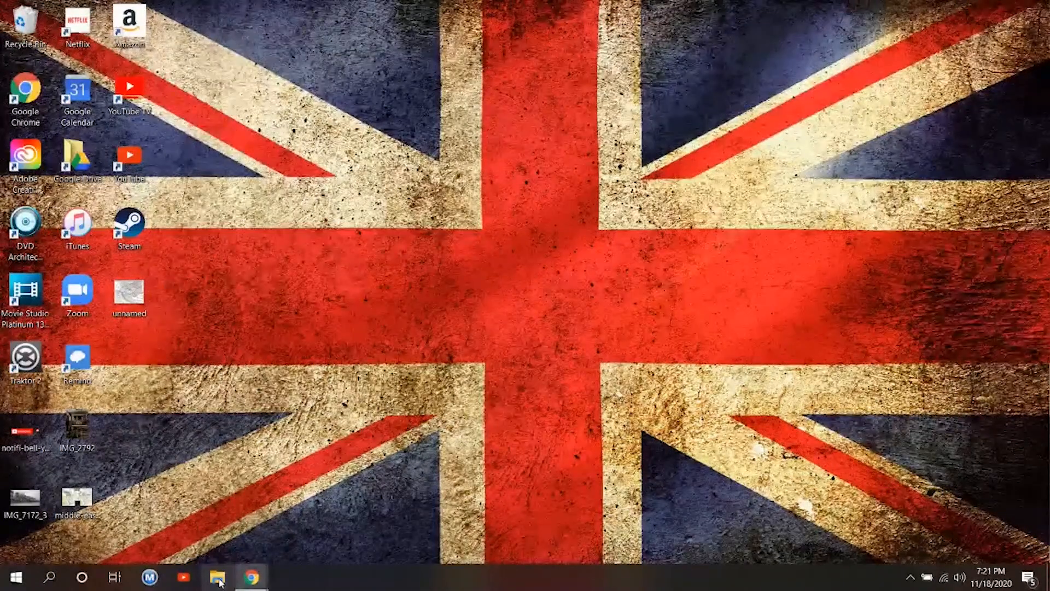
# Switch to File Explorer and open the Audition Tutorial folder on the SDXC (E:) drive.
pyautogui.click(218, 577)
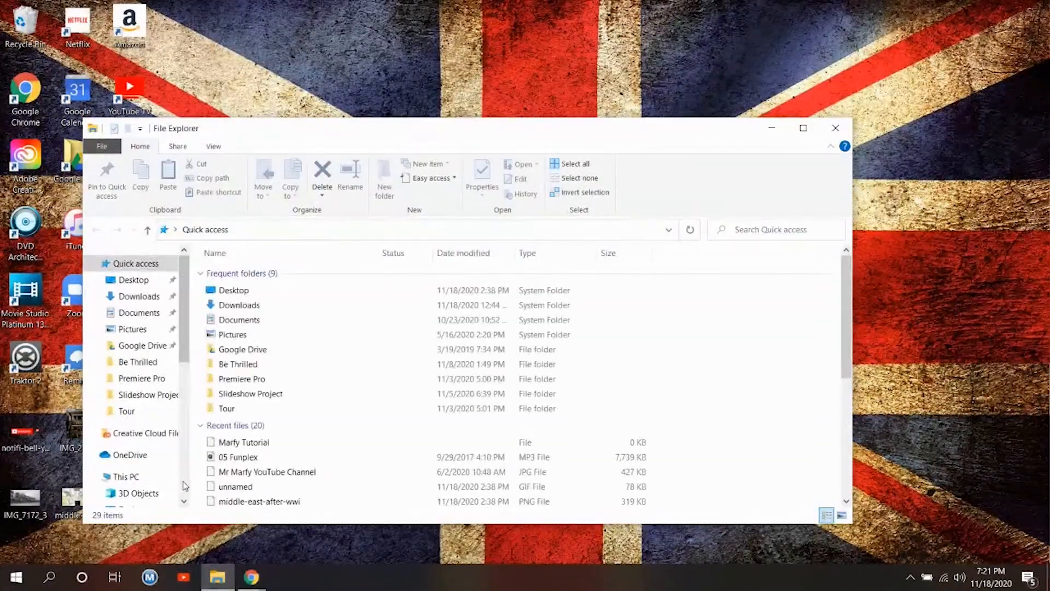
pyautogui.scroll(-5, 164, 361)
pyautogui.click(136, 351)
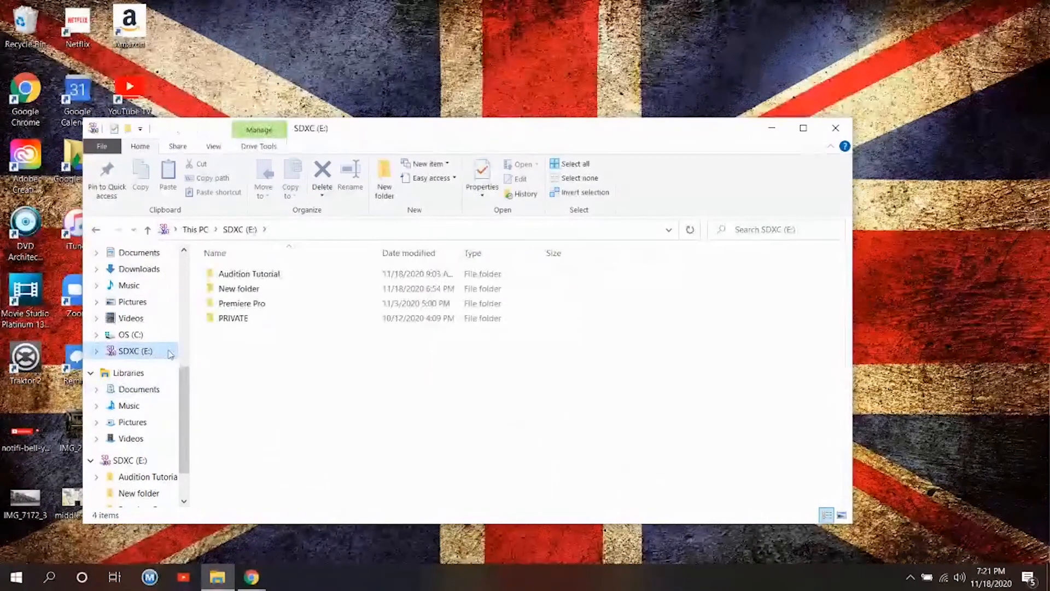
pyautogui.doubleClick(245, 274)
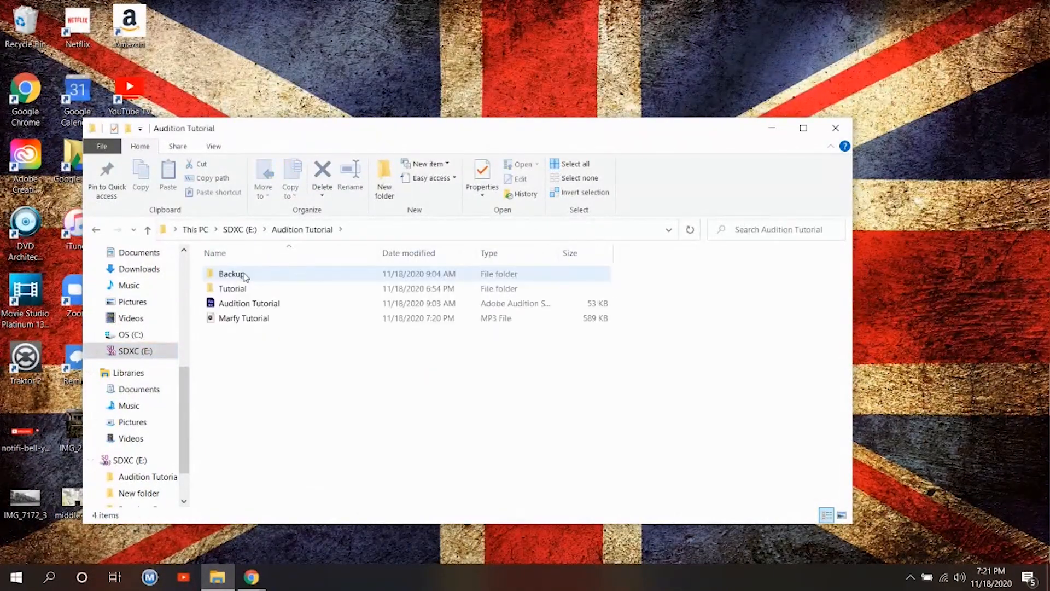
# Open the exported MP3 mixdown with Windows Media Player to listen to the finished result.
pyautogui.doubleClick(249, 318)
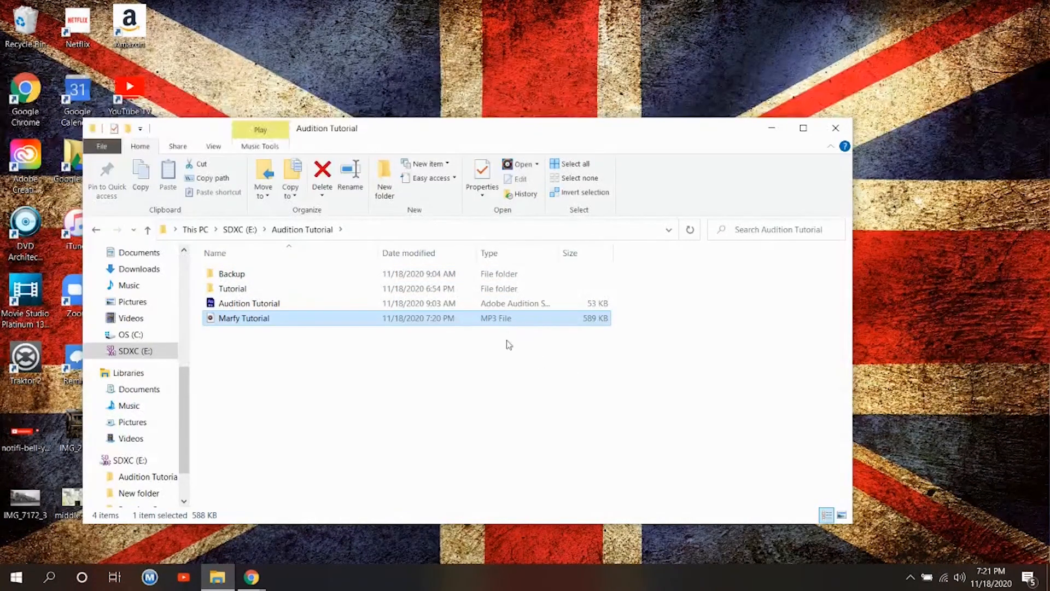
pyautogui.rightClick(268, 319)
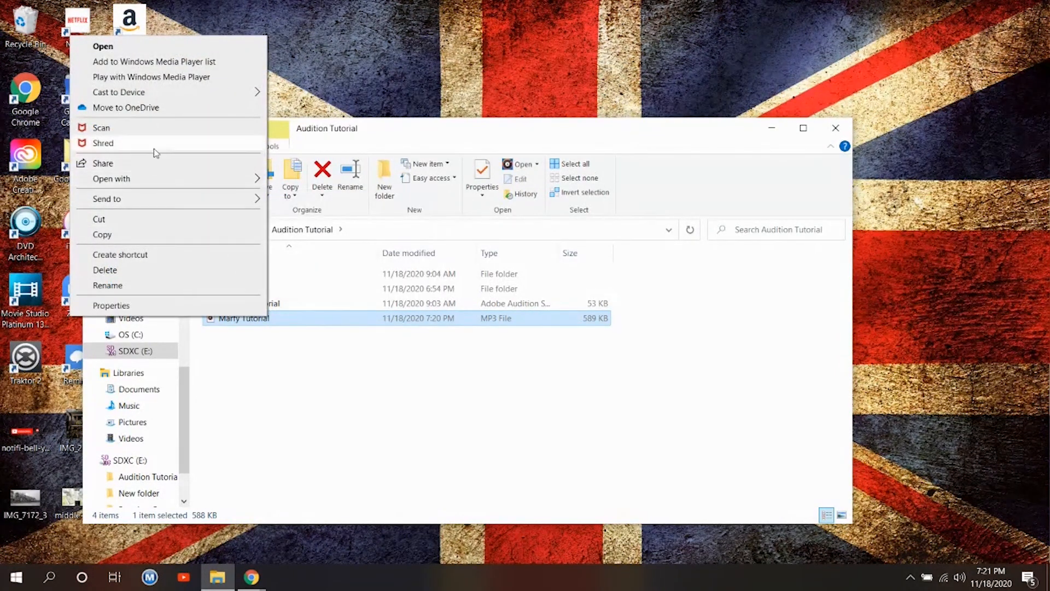
pyautogui.moveTo(189, 186)
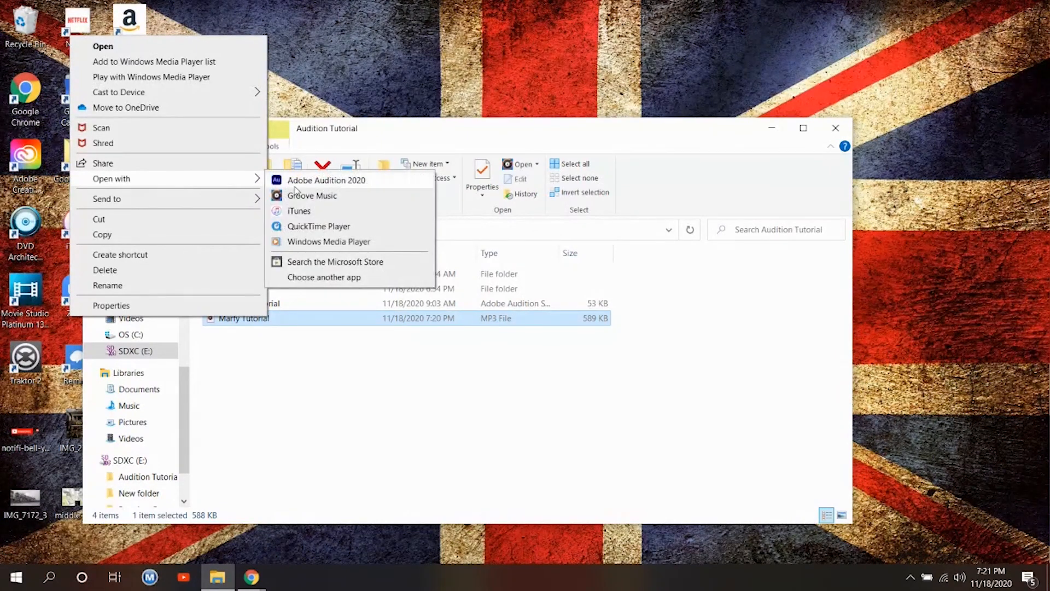
pyautogui.click(313, 241)
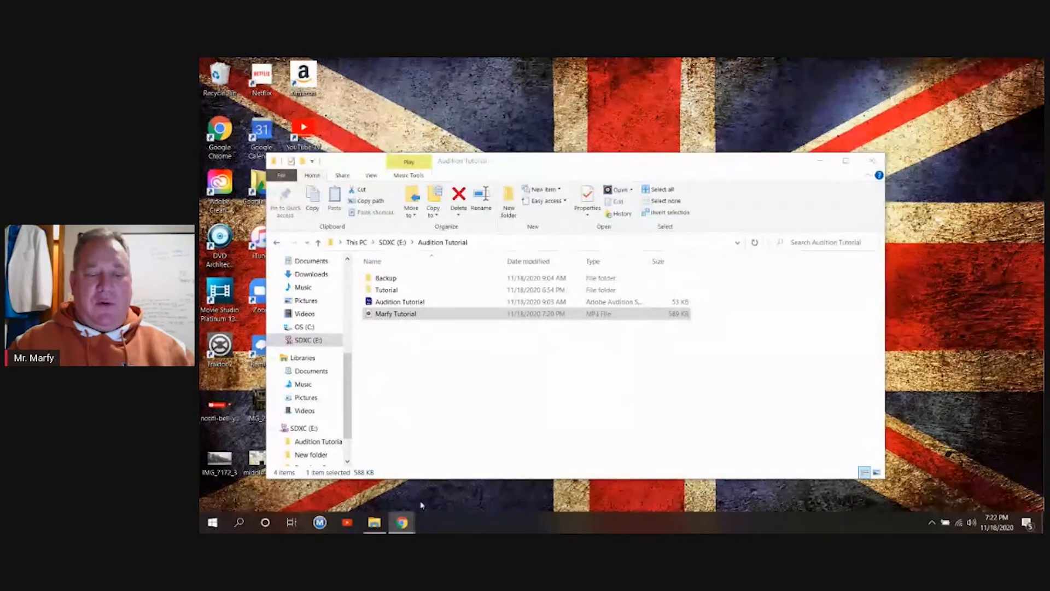
pyautogui.moveTo(411, 524)
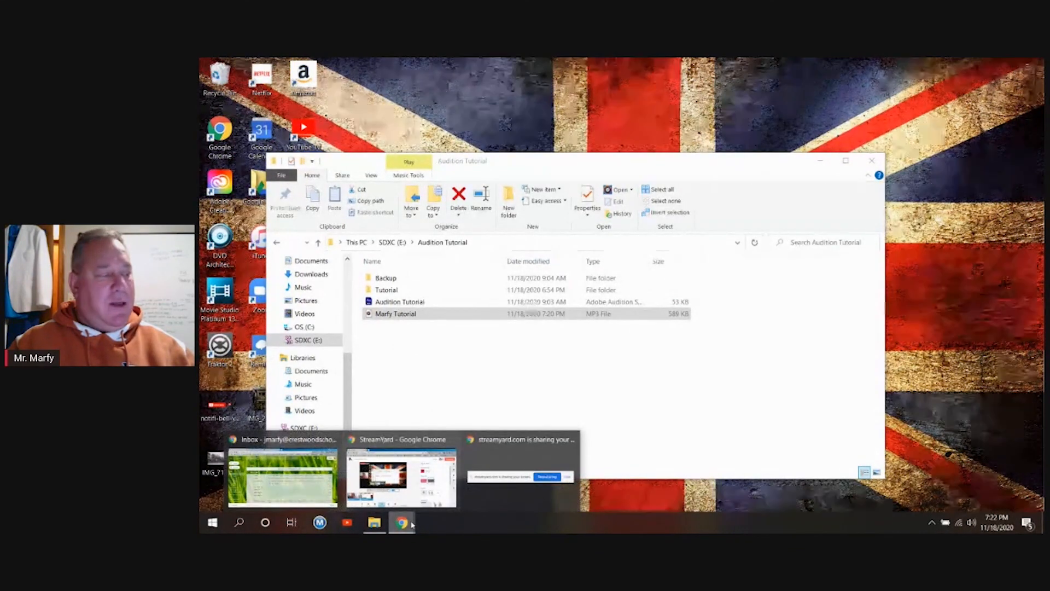